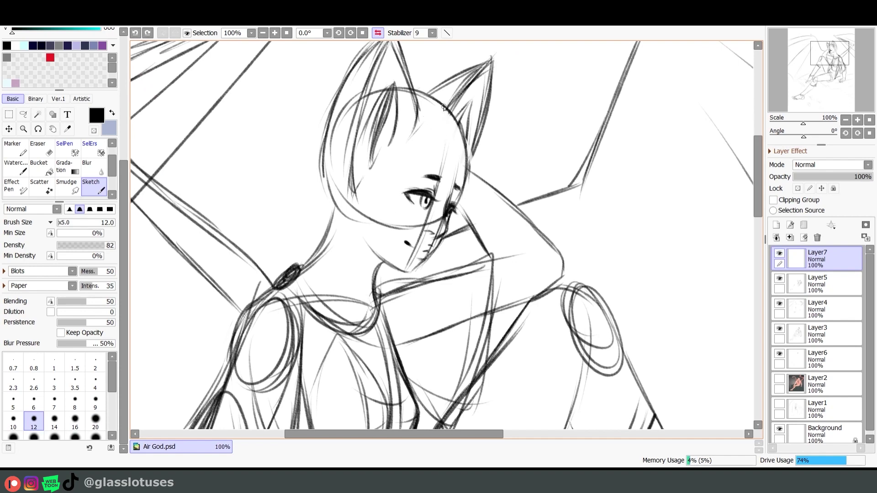
# Step: Sketch hair locks sweeping from the parting across both sides of the face, ending in curls beside the cheeks
pyautogui.moveTo(447, 107)
pyautogui.mouseDown()
pyautogui.moveTo(379, 178)
pyautogui.moveTo(372, 242)
pyautogui.mouseUp()
pyautogui.moveTo(340, 128); pyautogui.dragTo(389, 245)
pyautogui.moveTo(400, 211); pyautogui.dragTo(388, 219)
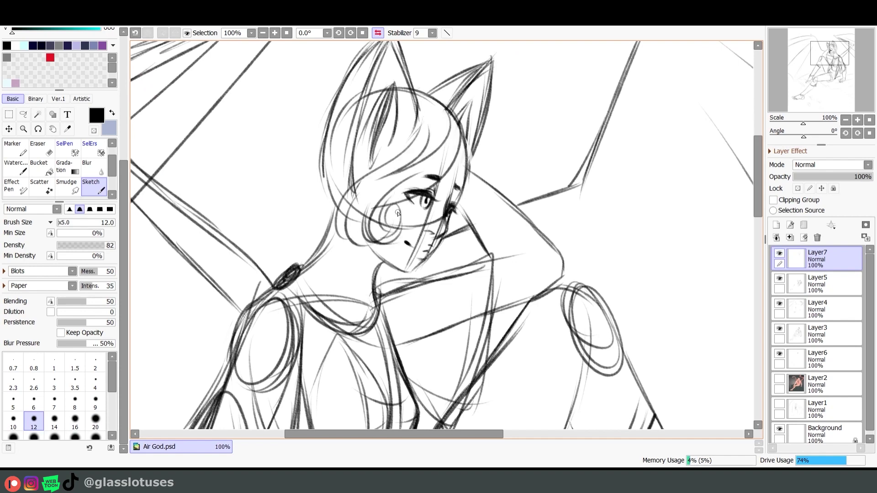
pyautogui.moveTo(462, 95)
pyautogui.mouseDown()
pyautogui.moveTo(424, 121)
pyautogui.moveTo(461, 166)
pyautogui.mouseUp()
pyautogui.moveTo(423, 101); pyautogui.dragTo(436, 146)
pyautogui.moveTo(462, 106); pyautogui.dragTo(484, 174)
pyautogui.moveTo(479, 130)
pyautogui.mouseDown()
pyautogui.moveTo(453, 252)
pyautogui.moveTo(464, 226)
pyautogui.moveTo(447, 245)
pyautogui.mouseUp()
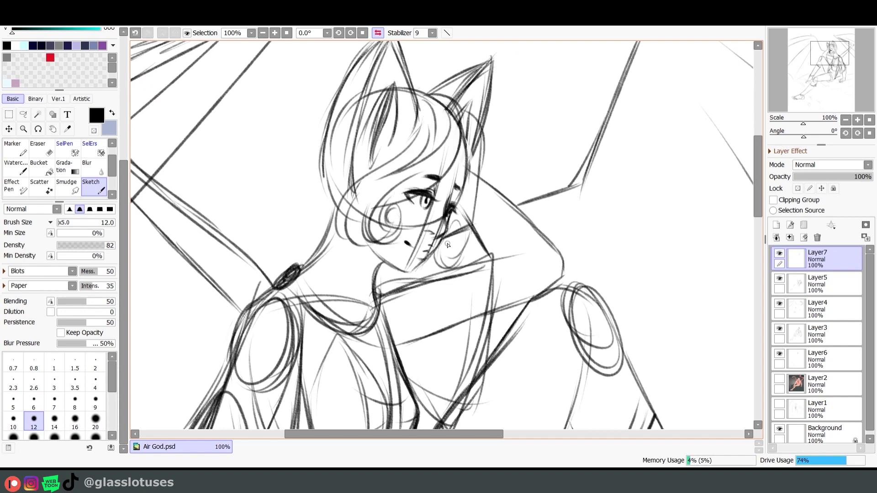
pyautogui.hotkey('ctrl', 'z')
pyautogui.moveTo(333, 87); pyautogui.dragTo(283, 237)
pyautogui.hotkey('ctrl', 'z')
pyautogui.moveTo(331, 98)
pyautogui.mouseDown()
pyautogui.moveTo(281, 151)
pyautogui.moveTo(264, 244)
pyautogui.mouseUp()
pyautogui.moveTo(338, 215); pyautogui.dragTo(297, 253)
pyautogui.hotkey('ctrl', 'z')
pyautogui.hotkey('ctrl', 'z')
pyautogui.hotkey('ctrl', 'z')
pyautogui.hotkey('ctrl', 'z')
# Step: Sketch the rounded, short back of the hair from behind the ear down to the nape
pyautogui.moveTo(328, 112)
pyautogui.mouseDown()
pyautogui.moveTo(274, 210)
pyautogui.moveTo(295, 182)
pyautogui.mouseUp()
pyautogui.moveTo(319, 176); pyautogui.dragTo(325, 226)
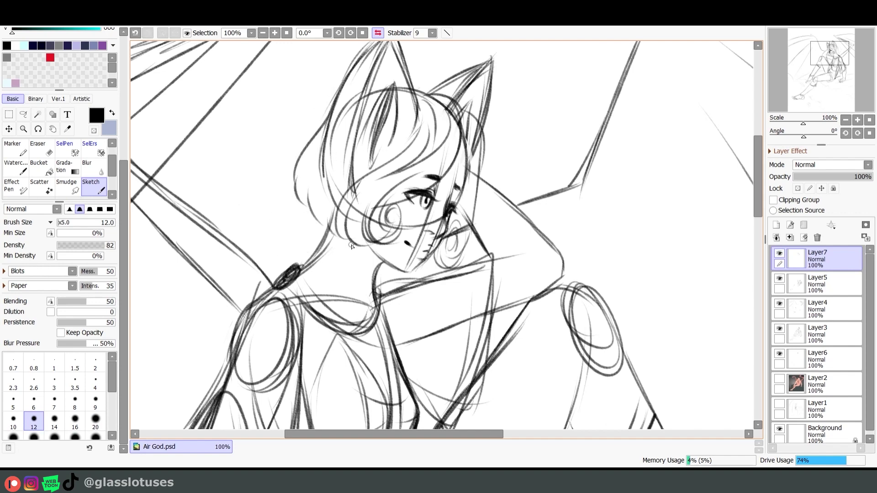
pyautogui.moveTo(332, 105)
pyautogui.mouseDown()
pyautogui.moveTo(289, 142)
pyautogui.moveTo(278, 183)
pyautogui.mouseUp()
pyautogui.hotkey('ctrl', 'z')
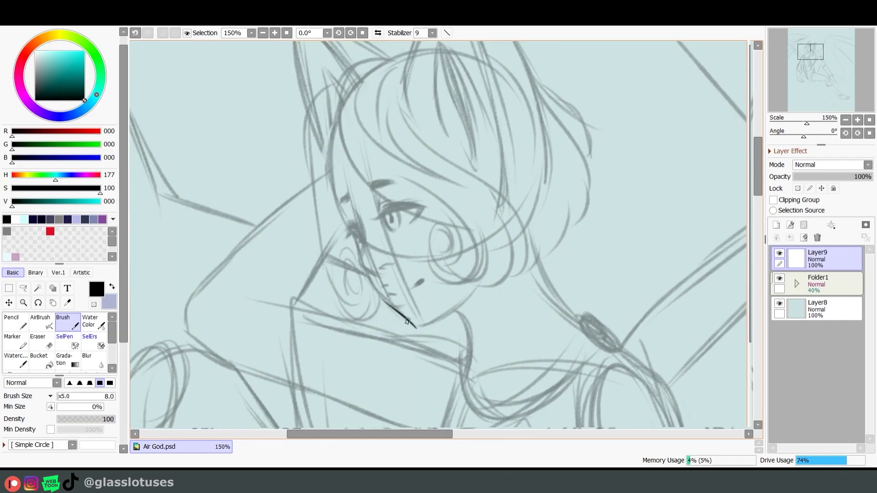
# Step: Ink the face contour on Layer9 from the forehead to the chin and along the jaw with the size 8 Brush
pyautogui.moveTo(401, 315)
pyautogui.mouseDown()
pyautogui.moveTo(360, 264)
pyautogui.moveTo(337, 183)
pyautogui.moveTo(341, 120)
pyautogui.mouseUp()
pyautogui.press('h')
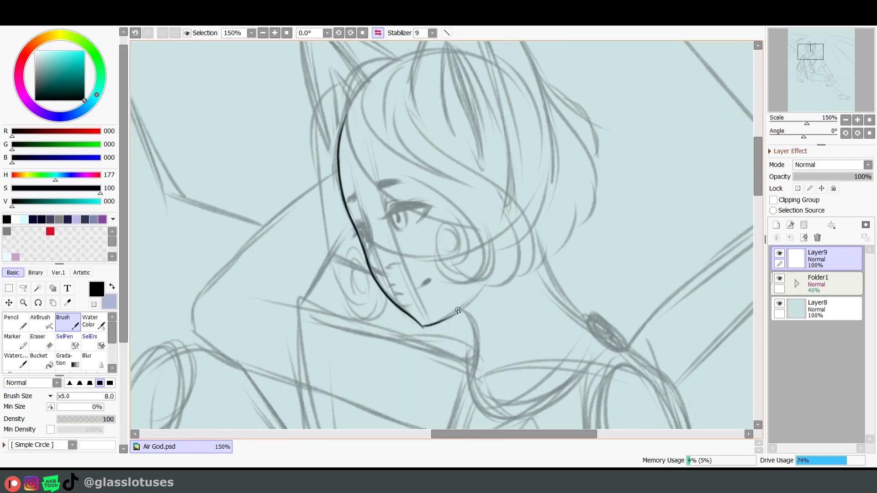
pyautogui.moveTo(424, 326); pyautogui.dragTo(479, 290)
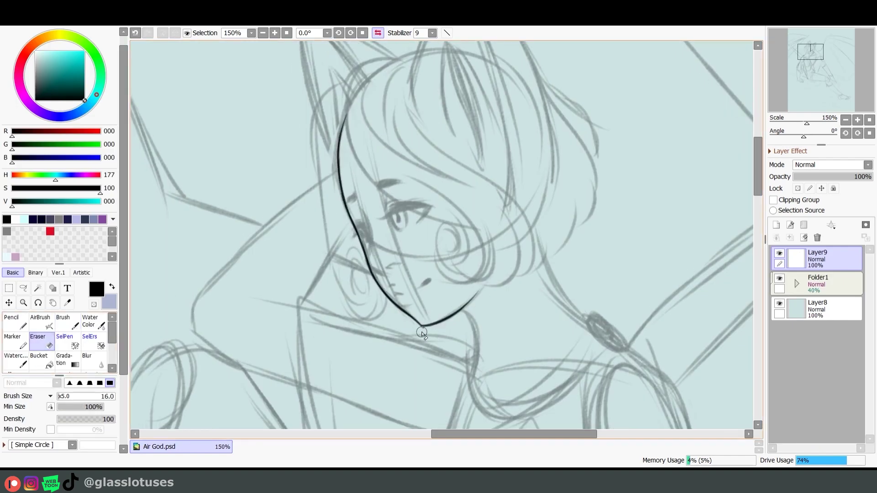
# Step: Ink the near eye's thick upper lid, lashes, iris and crease, varying the brush size and ending at 8
pyautogui.moveTo(431, 208)
pyautogui.mouseDown()
pyautogui.moveTo(452, 195)
pyautogui.moveTo(400, 203)
pyautogui.mouseUp()
pyautogui.press(']')
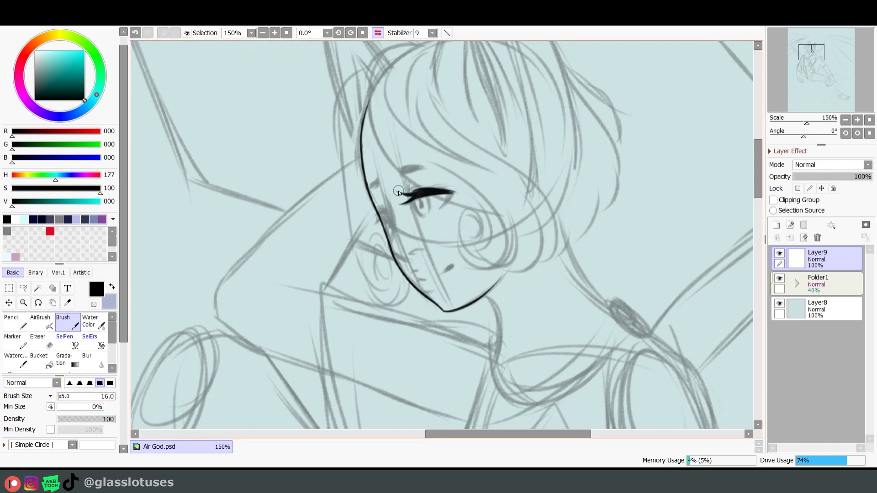
pyautogui.press('[')
pyautogui.press('[')
pyautogui.press('[')
pyautogui.press('[')
pyautogui.press('[')
pyautogui.press('[')
pyautogui.press('[')
pyautogui.press('[')
pyautogui.press('h')
pyautogui.press(']')
pyautogui.press(']')
pyautogui.press(']')
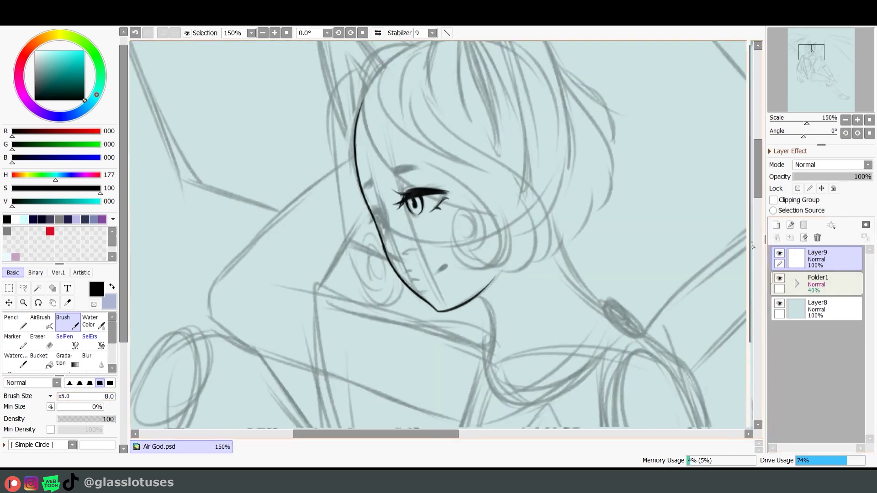
# Step: Erase a bit of the contour by the far eye and ink the far eye socket and nose tip
pyautogui.press('e')
pyautogui.moveTo(382, 248); pyautogui.dragTo(388, 257)
pyautogui.press('b')
pyautogui.scroll(1, 370, 251)
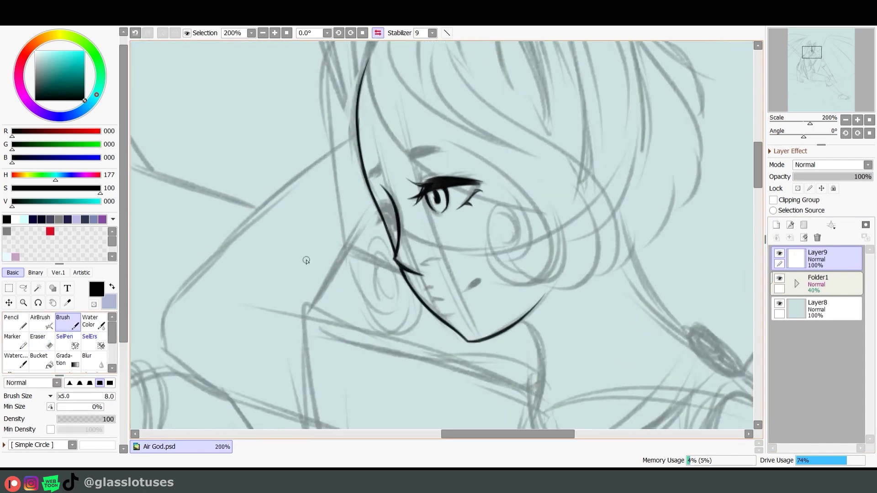
pyautogui.press('e')
pyautogui.moveTo(395, 251)
pyautogui.mouseDown()
pyautogui.moveTo(421, 191)
pyautogui.moveTo(398, 260)
pyautogui.mouseUp()
pyautogui.press('b')
pyautogui.hotkey('ctrl', 'z')
pyautogui.press('e')
pyautogui.press('b')
pyautogui.hotkey('ctrl', 'z')
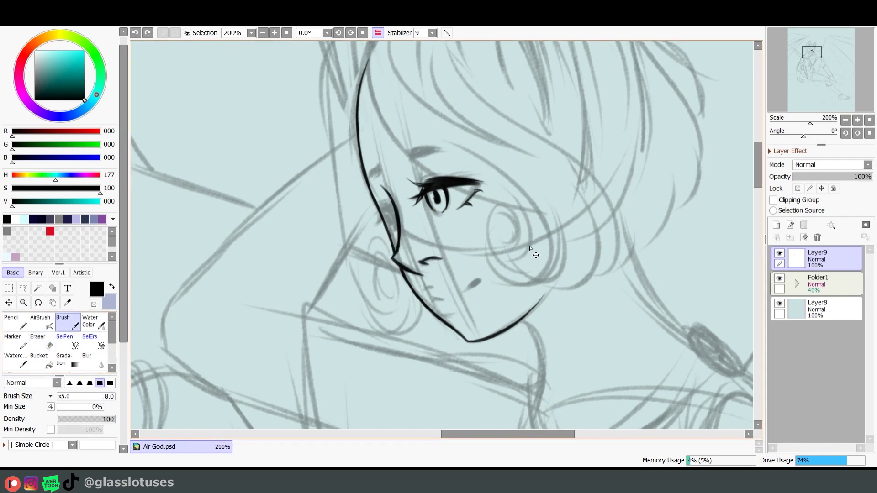
pyautogui.hotkey('ctrl', 'z')
pyautogui.hotkey('ctrl', 'y')
pyautogui.hotkey('ctrl', 'z')
pyautogui.hotkey('ctrl', 'y')
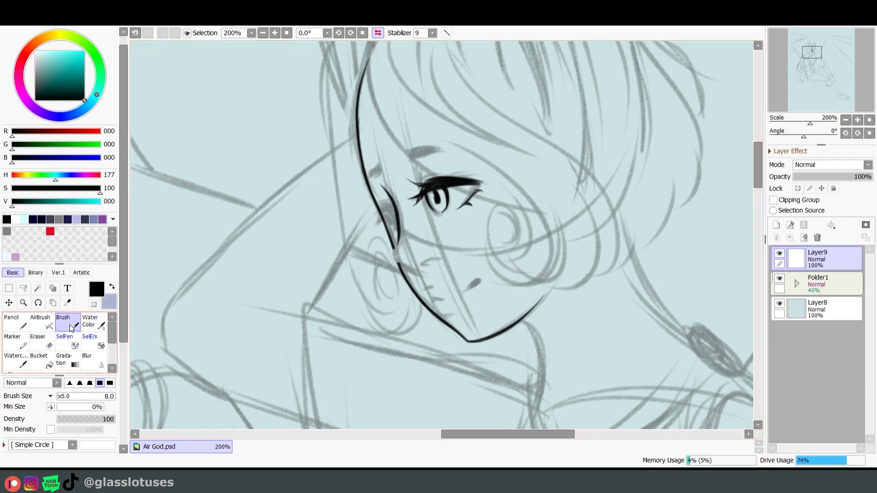
# Step: Ink the nose tip and the nostril line, redoing strokes until they follow the sketch
pyautogui.press('h')
pyautogui.moveTo(386, 258); pyautogui.dragTo(415, 271)
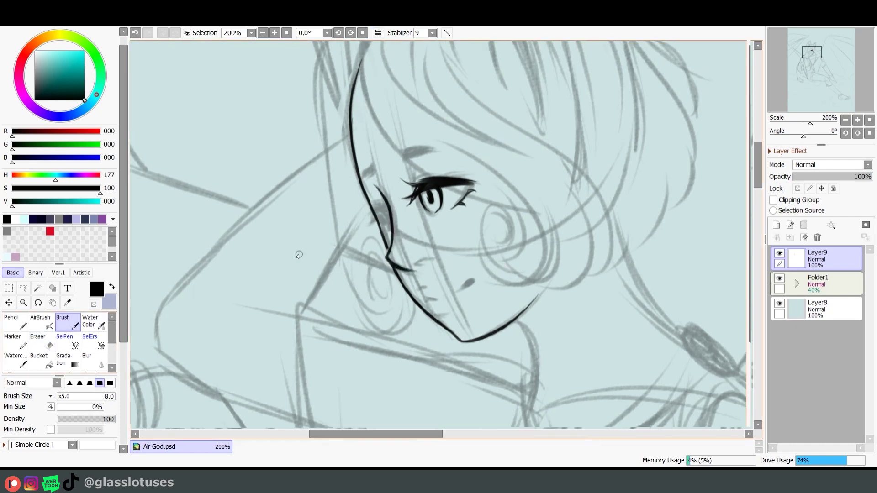
pyautogui.press('h')
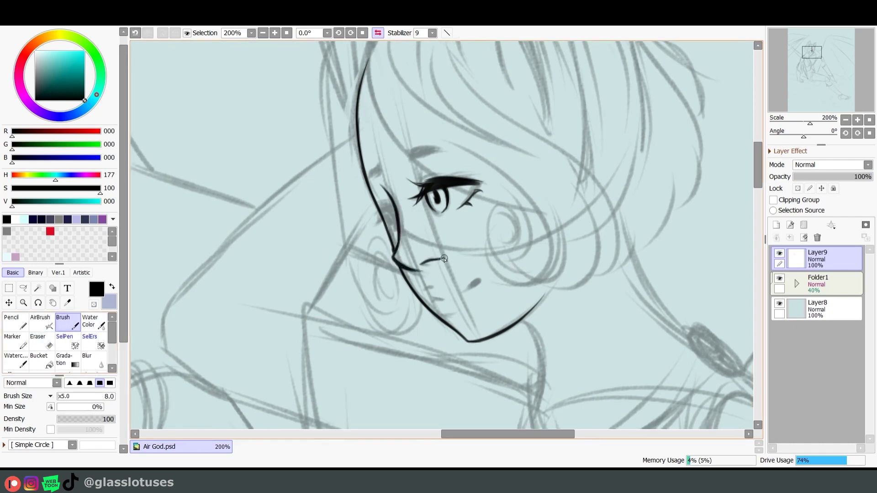
pyautogui.hotkey('ctrl', 'z')
pyautogui.moveTo(443, 259); pyautogui.dragTo(422, 264)
pyautogui.hotkey('ctrl', 'z')
# Step: Ink the lips, the mouth corner and the small accents around the near eye's inner side
pyautogui.moveTo(416, 167); pyautogui.dragTo(419, 180)
pyautogui.moveTo(430, 300); pyautogui.dragTo(477, 292)
pyautogui.hotkey('ctrl', 'z')
pyautogui.hotkey('ctrl', 'z')
pyautogui.hotkey('ctrl', 'z')
pyautogui.hotkey('ctrl', 'z')
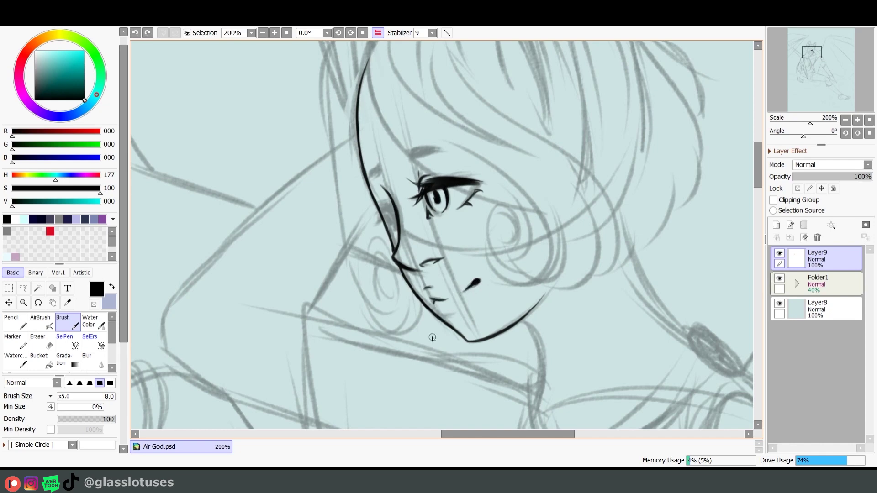
pyautogui.moveTo(440, 314); pyautogui.dragTo(452, 318)
# Step: Ink the near eyebrow and the far eye's upper lid and lashes
pyautogui.moveTo(410, 159)
pyautogui.mouseDown()
pyautogui.moveTo(438, 150)
pyautogui.moveTo(413, 156)
pyautogui.mouseUp()
pyautogui.press('h')
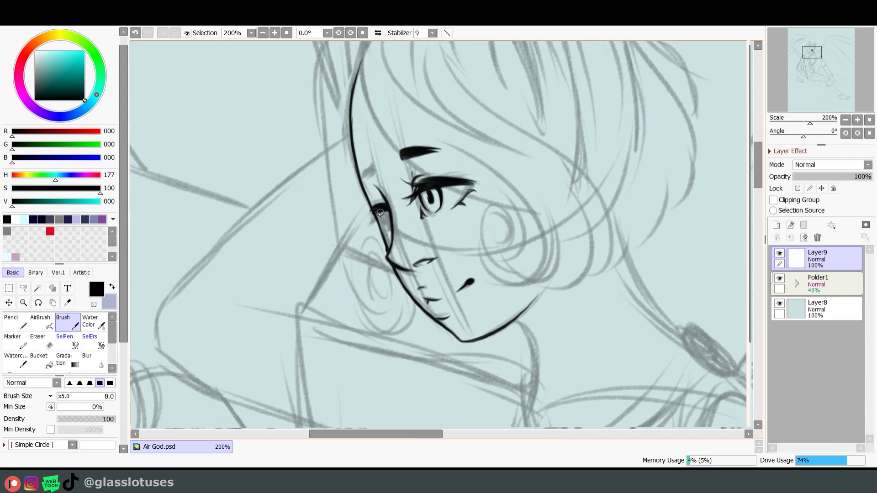
pyautogui.press('h')
pyautogui.moveTo(374, 223); pyautogui.dragTo(381, 203)
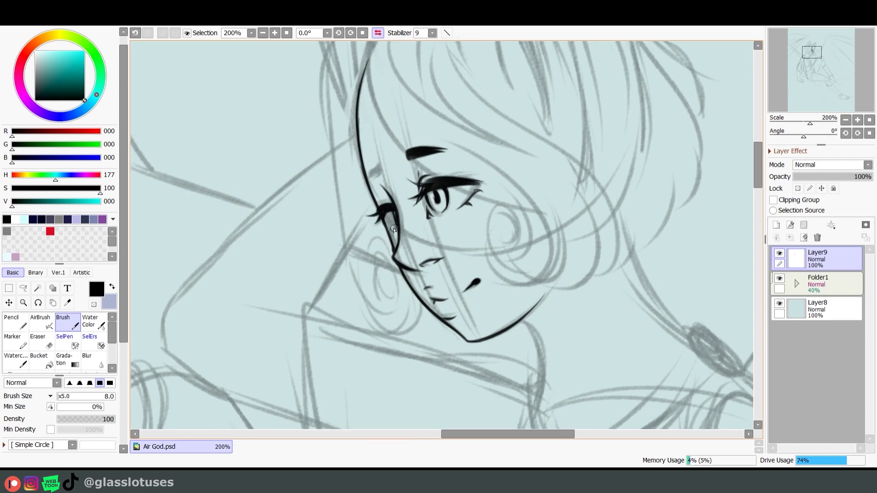
pyautogui.press('h')
pyautogui.hotkey('ctrl', 'z')
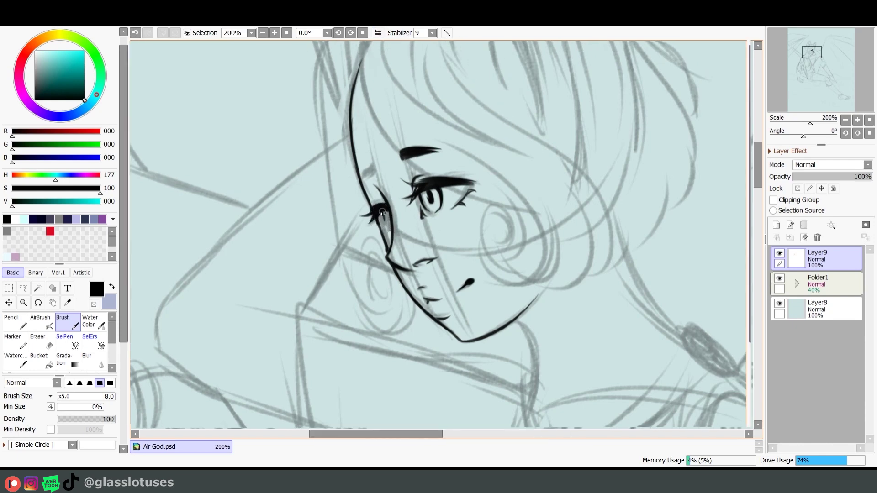
# Step: Add a new layer and ink the far eye's iris, pupil and lower lashes on it
pyautogui.hotkey('ctrl', 'shift', 'n')
pyautogui.moveTo(380, 217); pyautogui.dragTo(387, 228)
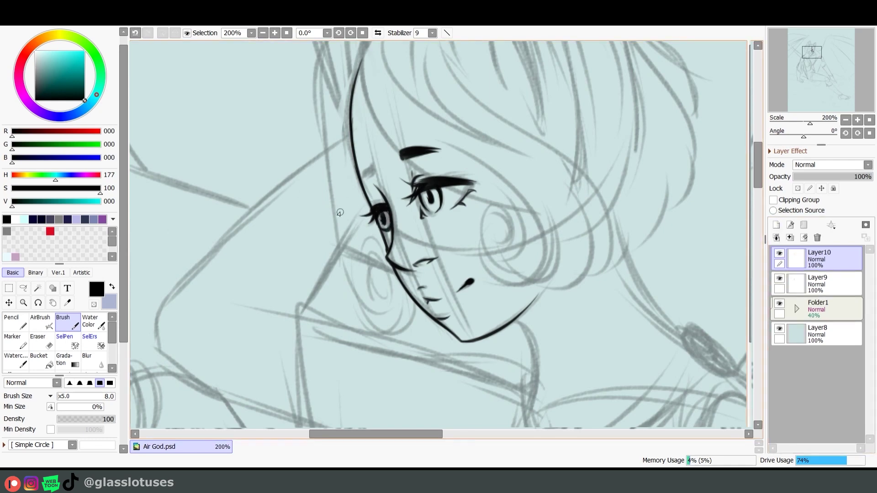
pyautogui.hotkey('ctrl', 'z')
pyautogui.moveTo(381, 224); pyautogui.dragTo(386, 234)
pyautogui.hotkey('ctrl', 'z')
pyautogui.press('ctrl')
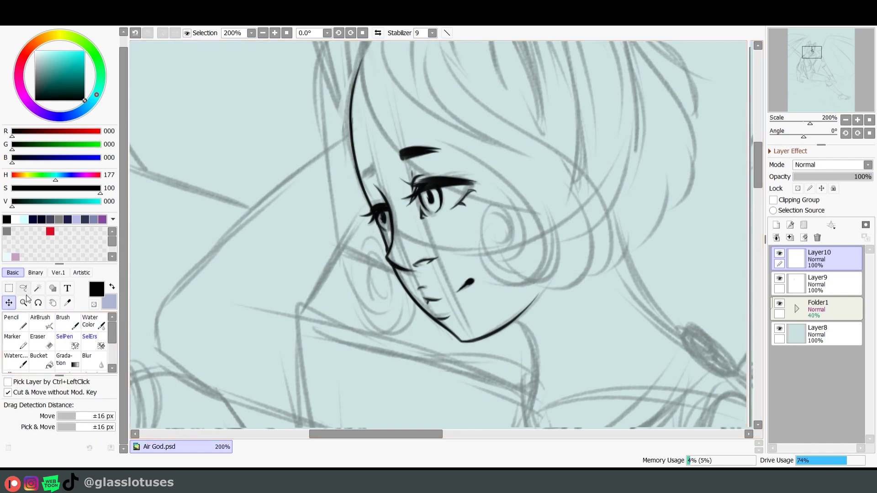
pyautogui.press('e')
pyautogui.press('b')
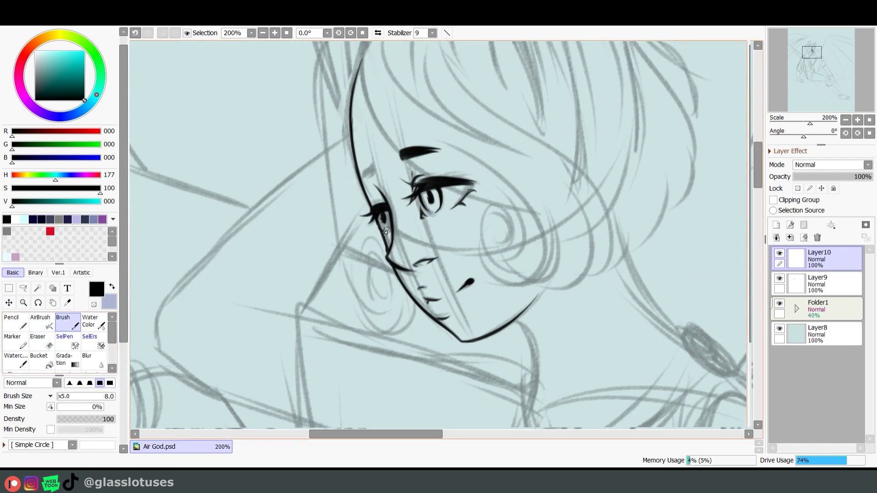
pyautogui.press('h')
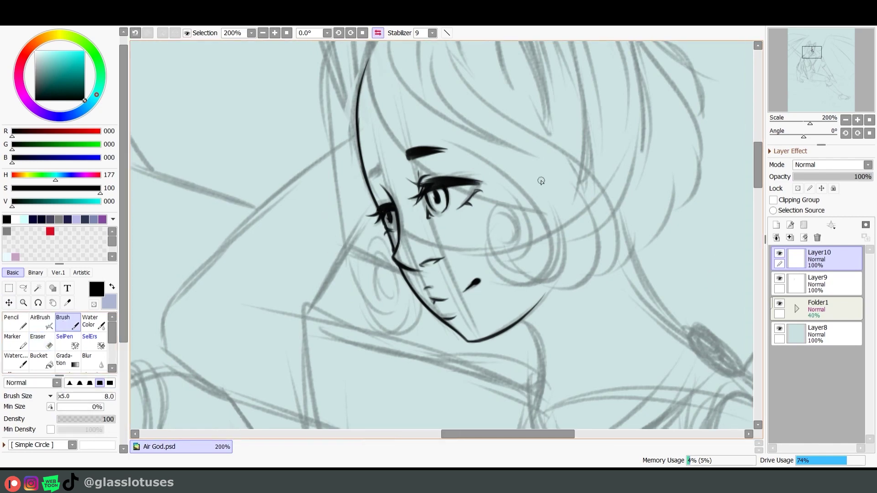
# Step: Ink the far eyebrow on Layer10 and check the line art with the Folder1 sketch hidden, showing the sketch again
pyautogui.press('v')
pyautogui.press('v')
pyautogui.moveTo(370, 169); pyautogui.dragTo(373, 174)
pyautogui.press('v')
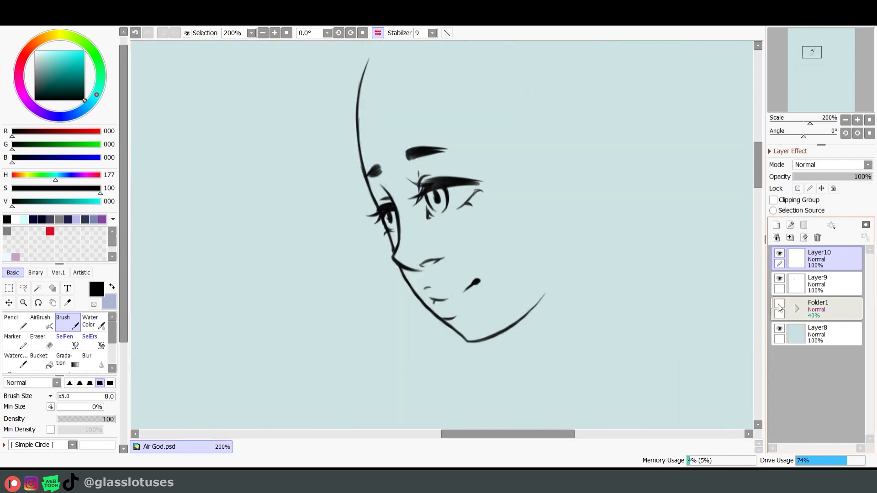
pyautogui.press('v')
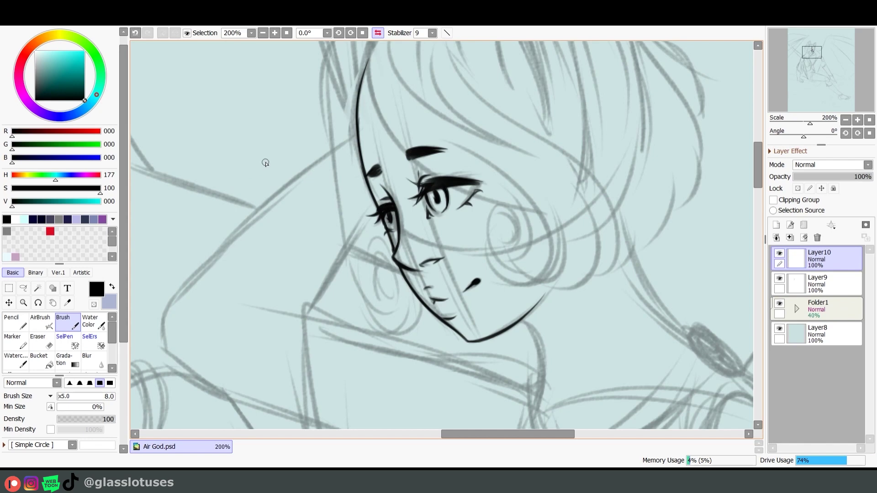
# Step: Ink the cheek curls, fringe and rounded back hair over the sketch on new layers
pyautogui.hotkey('ctrl', 'z')
pyautogui.moveTo(471, 227); pyautogui.dragTo(478, 278)
pyautogui.click(775, 224)
pyautogui.moveTo(377, 101)
pyautogui.mouseDown()
pyautogui.moveTo(439, 231)
pyautogui.moveTo(548, 263)
pyautogui.mouseUp()
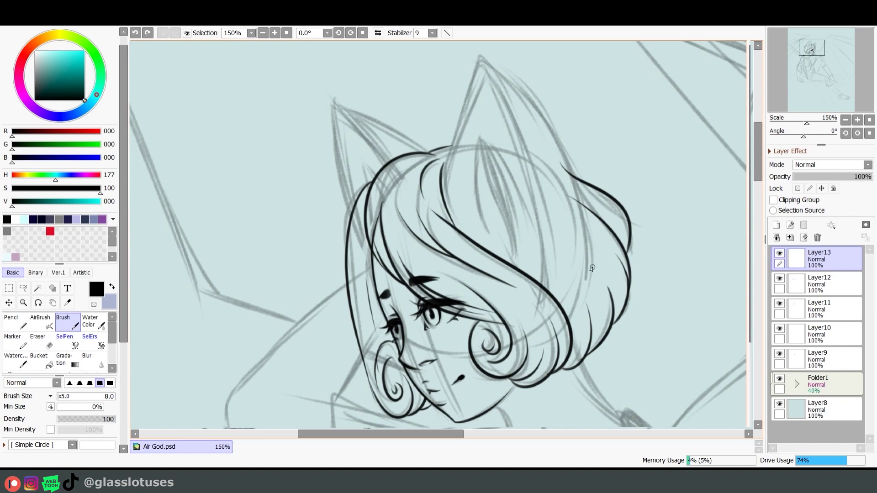
# Step: Ink the outer outline of the large near ear on Layer13, from its tip down both sides
pyautogui.moveTo(486, 55); pyautogui.dragTo(589, 269)
pyautogui.hotkey('ctrl', 'z')
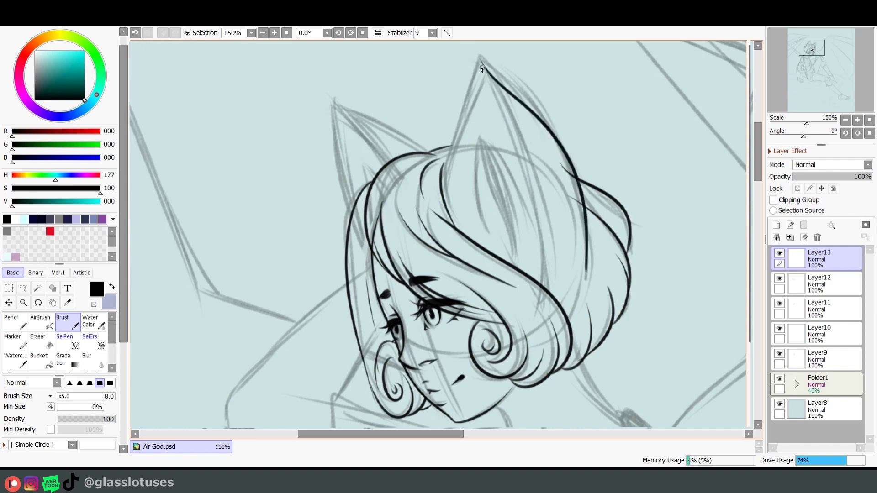
pyautogui.moveTo(485, 57); pyautogui.dragTo(450, 176)
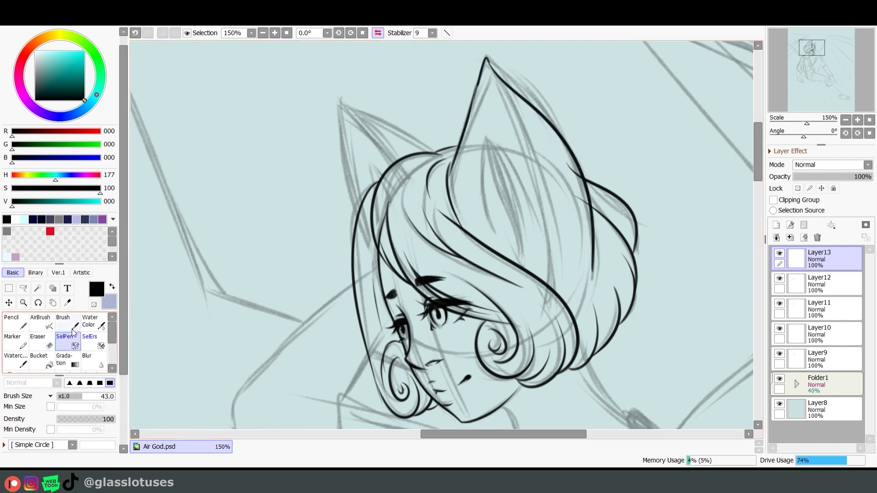
# Step: Ink the pointed fur tuft inside the near ear and the ear's inner edge line
pyautogui.moveTo(485, 140)
pyautogui.mouseDown()
pyautogui.moveTo(516, 244)
pyautogui.moveTo(523, 163)
pyautogui.moveTo(543, 215)
pyautogui.mouseUp()
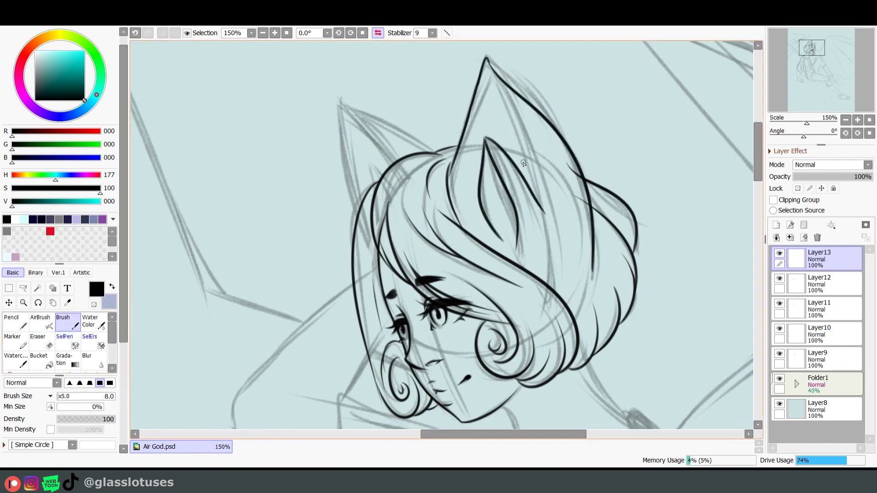
pyautogui.hotkey('ctrl', 'z')
pyautogui.moveTo(525, 256)
pyautogui.mouseDown()
pyautogui.moveTo(540, 246)
pyautogui.moveTo(514, 176)
pyautogui.moveTo(482, 137)
pyautogui.mouseUp()
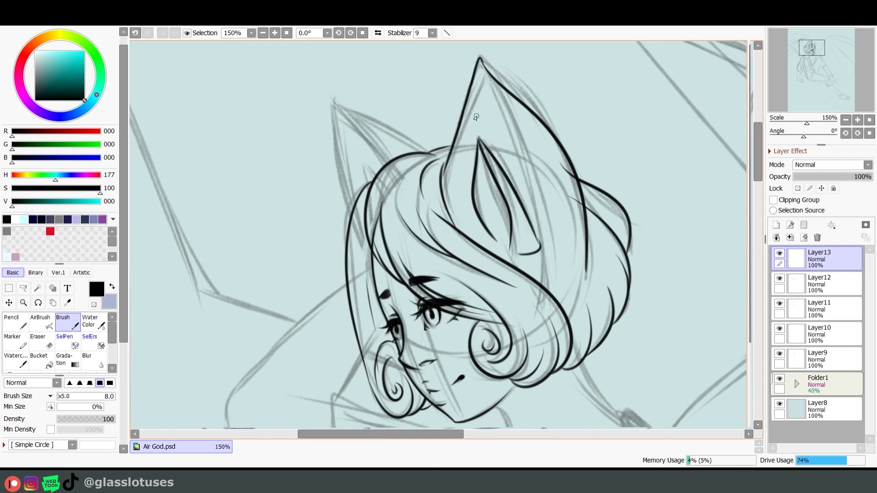
pyautogui.moveTo(537, 283); pyautogui.dragTo(476, 116)
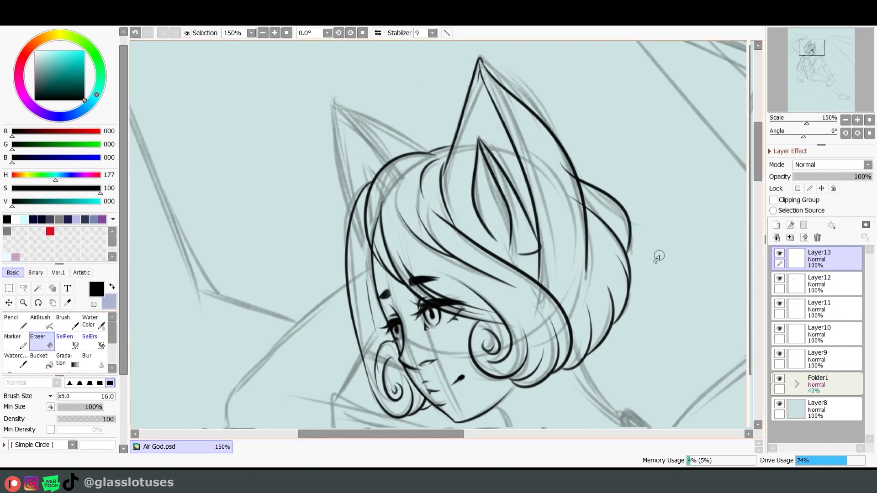
# Step: Erase the back-hair lines on Layer12 that run through the near ear
pyautogui.moveTo(573, 178); pyautogui.dragTo(587, 278)
pyautogui.hotkey('ctrl', 'z')
pyautogui.press('e')
pyautogui.click(817, 283)
pyautogui.press('b')
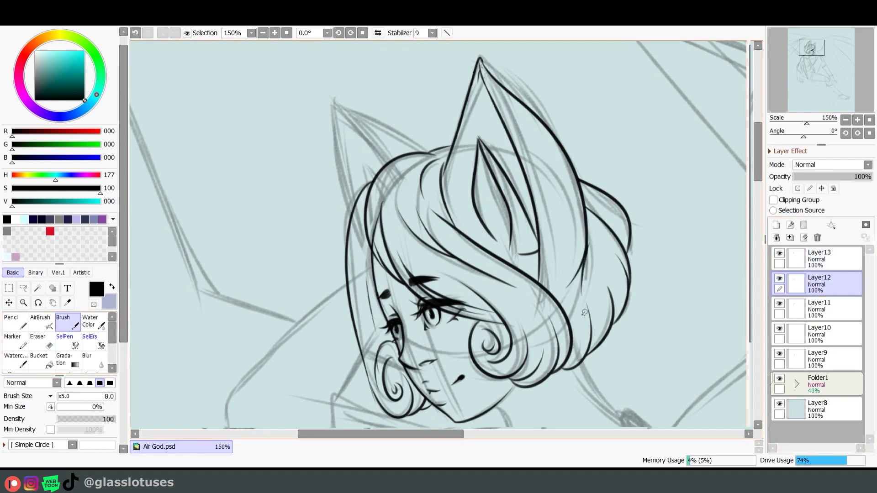
# Step: Redraw the hair strand on Layer12 so it sweeps across the base of the near ear, erasing the overlapping part
pyautogui.moveTo(582, 296)
pyautogui.mouseDown()
pyautogui.moveTo(555, 302)
pyautogui.moveTo(563, 287)
pyautogui.mouseUp()
pyautogui.hotkey('ctrl', 'z')
pyautogui.hotkey('ctrl', 'z')
pyautogui.press('e')
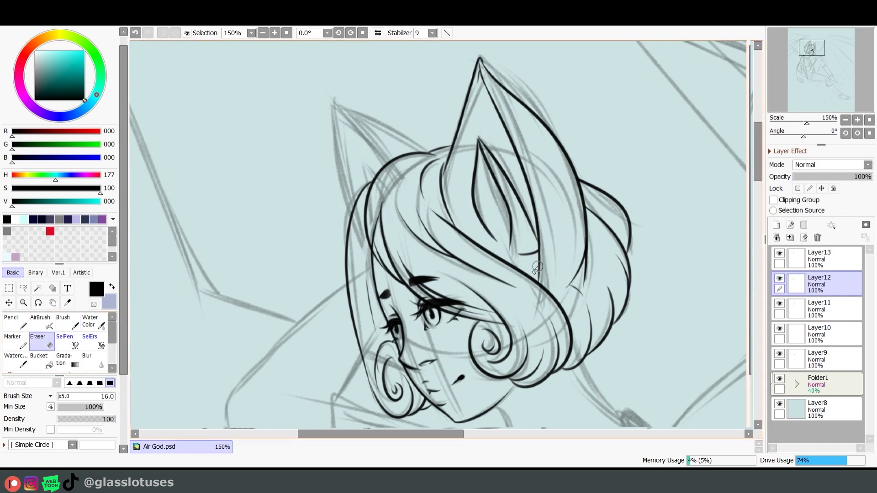
pyautogui.moveTo(539, 261)
pyautogui.mouseDown()
pyautogui.moveTo(540, 274)
pyautogui.moveTo(458, 235)
pyautogui.mouseUp()
pyautogui.press('b')
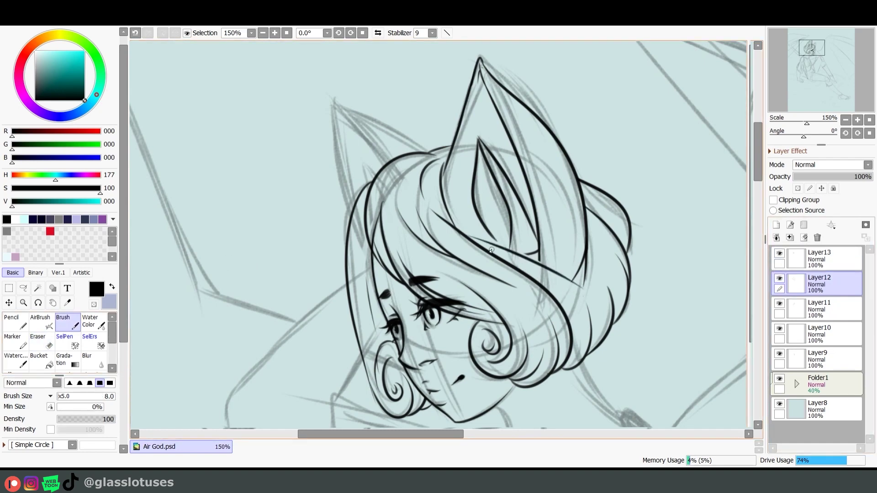
pyautogui.hotkey('ctrl', 'z')
pyautogui.moveTo(581, 292)
pyautogui.mouseDown()
pyautogui.moveTo(446, 210)
pyautogui.moveTo(532, 263)
pyautogui.mouseUp()
# Step: Ink the hair line behind the near ear's outer base on Layer12 and erase the excess along the ear edge
pyautogui.moveTo(581, 202); pyautogui.dragTo(581, 267)
pyautogui.hotkey('ctrl', 'z')
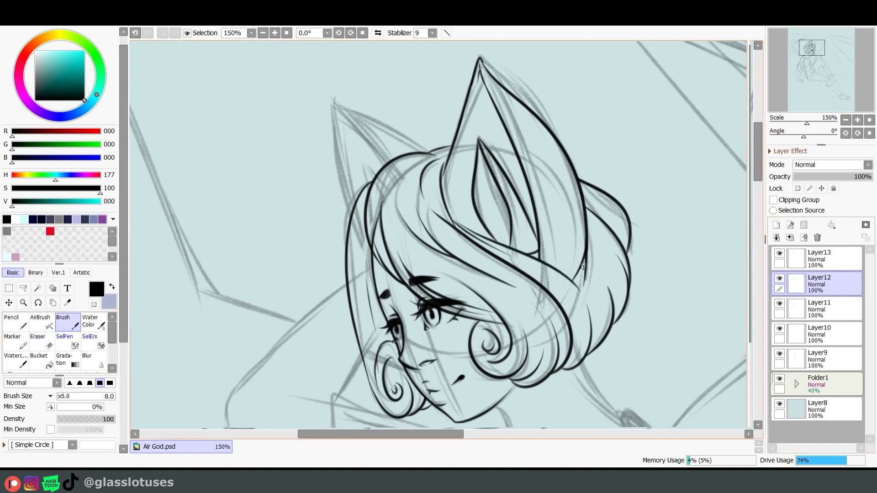
pyautogui.moveTo(583, 210); pyautogui.dragTo(581, 287)
pyautogui.press('e')
pyautogui.moveTo(584, 226)
pyautogui.mouseDown()
pyautogui.moveTo(570, 208)
pyautogui.moveTo(585, 271)
pyautogui.mouseUp()
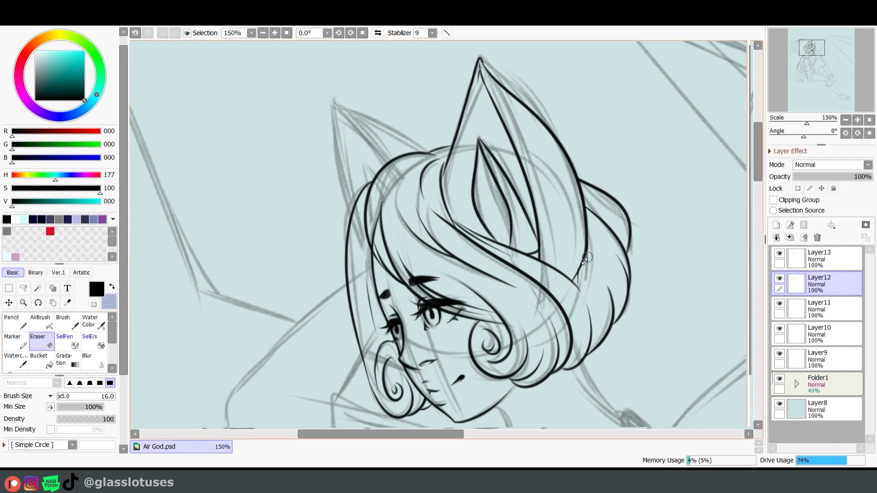
# Step: Rework the short hair stroke behind the near ear's base on Layer12 and return to Layer13 for the ear line
pyautogui.press('b')
pyautogui.moveTo(581, 211); pyautogui.dragTo(580, 286)
pyautogui.hotkey('ctrl', 'z')
pyautogui.moveTo(585, 246); pyautogui.dragTo(597, 279)
pyautogui.click(818, 258)
pyautogui.press('e')
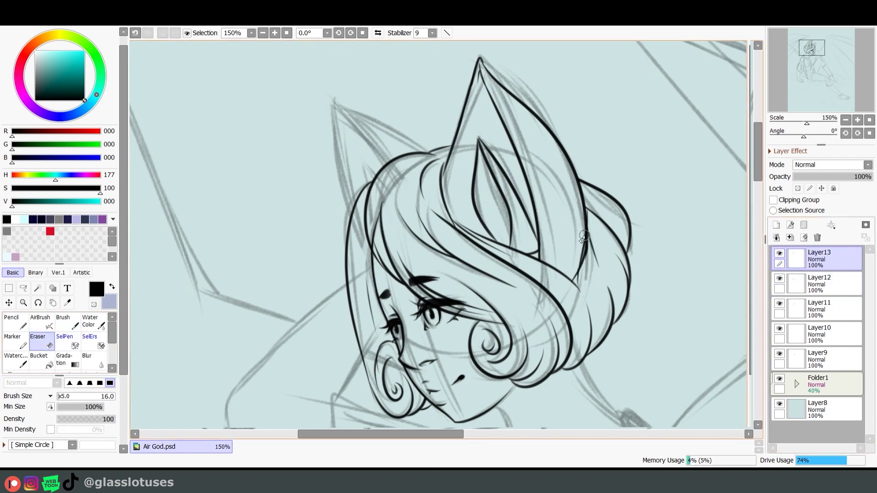
pyautogui.hotkey('ctrl', 'z')
pyautogui.press('b')
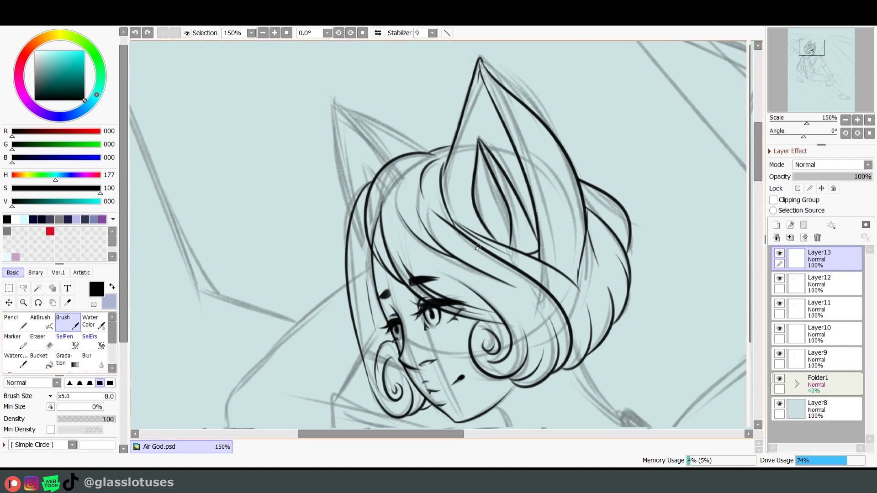
# Step: Clean up the inner ear line at the near ear's base and ink jagged fur strokes inside the tuft on Layer13
pyautogui.moveTo(470, 183); pyautogui.dragTo(451, 226)
pyautogui.hotkey('ctrl', 'z')
pyautogui.press('e')
pyautogui.moveTo(525, 251); pyautogui.dragTo(535, 262)
pyautogui.press('b')
pyautogui.moveTo(493, 207); pyautogui.dragTo(502, 242)
# Step: Ink the far ear on Layer13: both outer sides up to the tip, plus the inner edge line
pyautogui.moveTo(358, 222); pyautogui.dragTo(335, 98)
pyautogui.hotkey('ctrl', 'z')
pyautogui.moveTo(429, 151); pyautogui.dragTo(333, 103)
pyautogui.moveTo(386, 176); pyautogui.dragTo(336, 109)
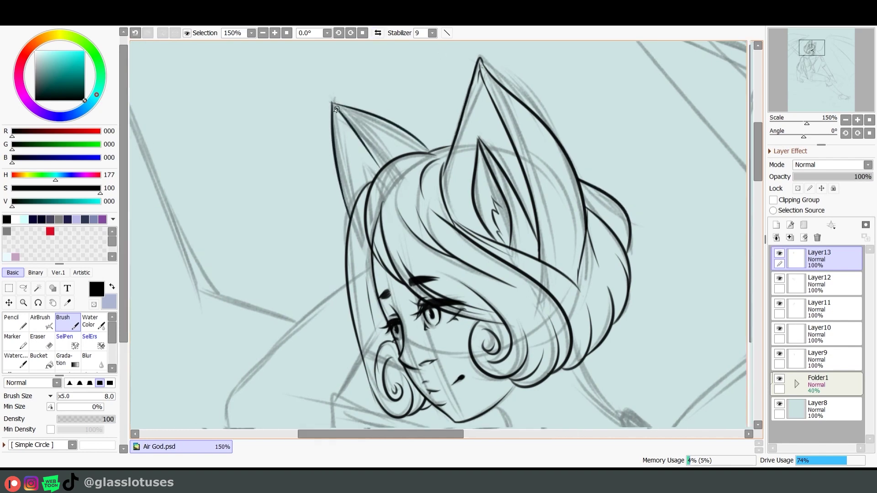
pyautogui.moveTo(377, 176)
pyautogui.mouseDown()
pyautogui.moveTo(355, 182)
pyautogui.moveTo(355, 198)
pyautogui.mouseUp()
# Step: Ink the back and fingers of the hand resting on the ground on Layer13, working in a mirrored view
pyautogui.click(804, 80)
pyautogui.moveTo(552, 223); pyautogui.dragTo(488, 226)
pyautogui.press('h')
pyautogui.moveTo(455, 300); pyautogui.dragTo(473, 260)
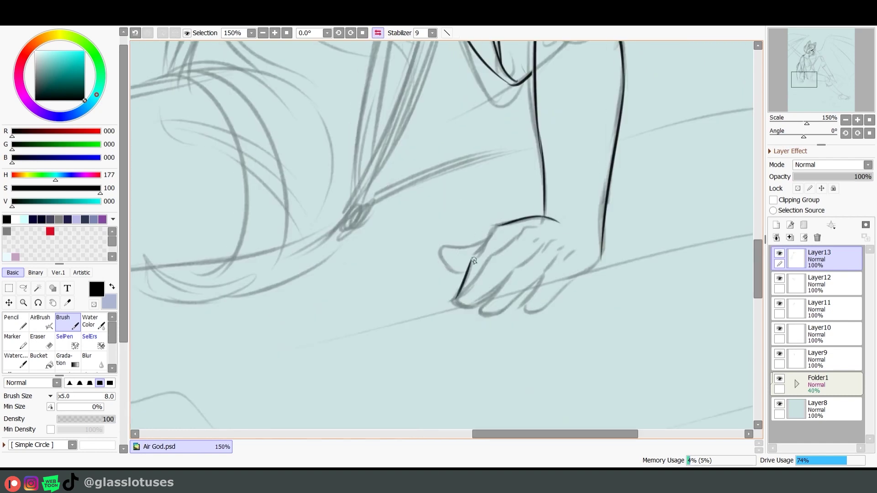
pyautogui.moveTo(455, 301); pyautogui.dragTo(520, 232)
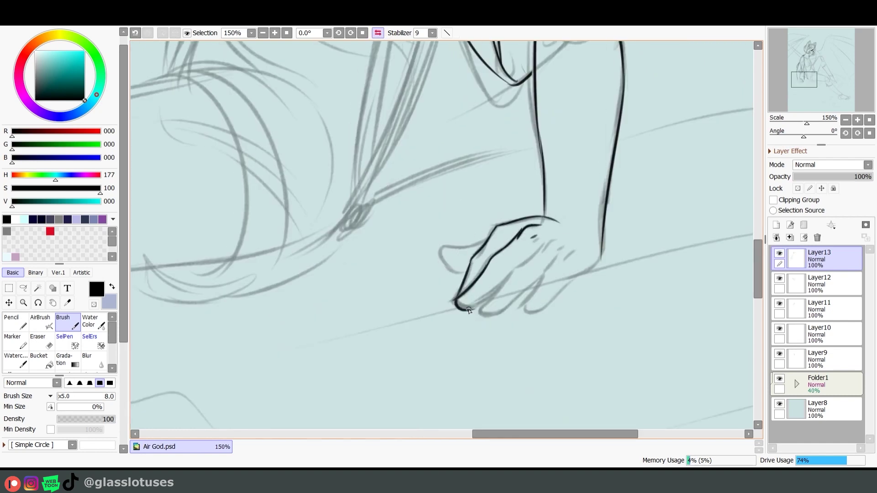
pyautogui.moveTo(478, 313); pyautogui.dragTo(547, 247)
pyautogui.moveTo(483, 313)
pyautogui.mouseDown()
pyautogui.moveTo(487, 319)
pyautogui.moveTo(545, 277)
pyautogui.moveTo(529, 299)
pyautogui.moveTo(602, 254)
pyautogui.mouseUp()
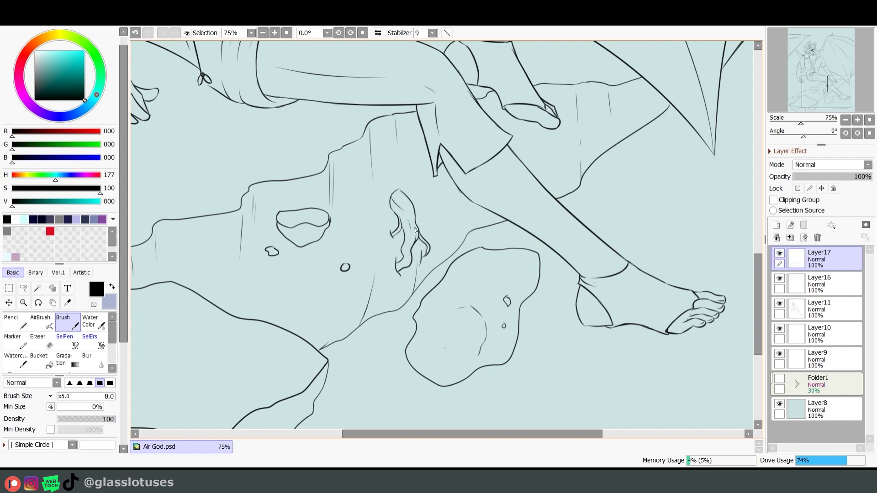
# Step: Ink the thin branching roots hanging from the island's underside on Layer17
pyautogui.scroll(1, 403, 261)
pyautogui.moveTo(371, 225)
pyautogui.mouseDown()
pyautogui.moveTo(413, 278)
pyautogui.moveTo(406, 256)
pyautogui.mouseUp()
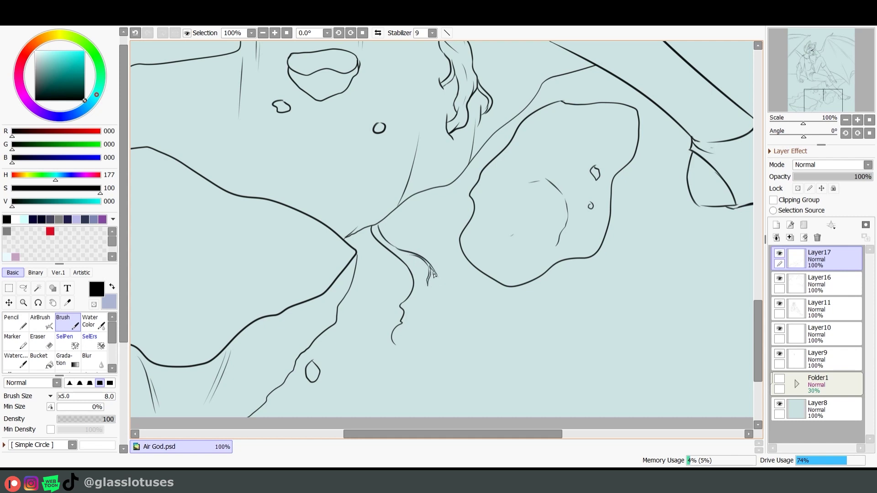
pyautogui.moveTo(420, 288); pyautogui.dragTo(413, 316)
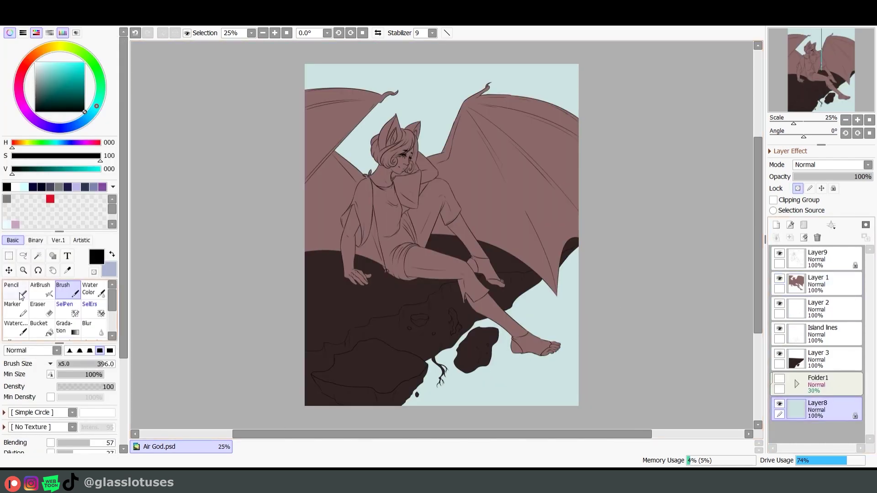
# Step: Repaint the figure and wings on Layer 1 in the pale blue background colour using the Pencil at size 500
pyautogui.click(21, 292)
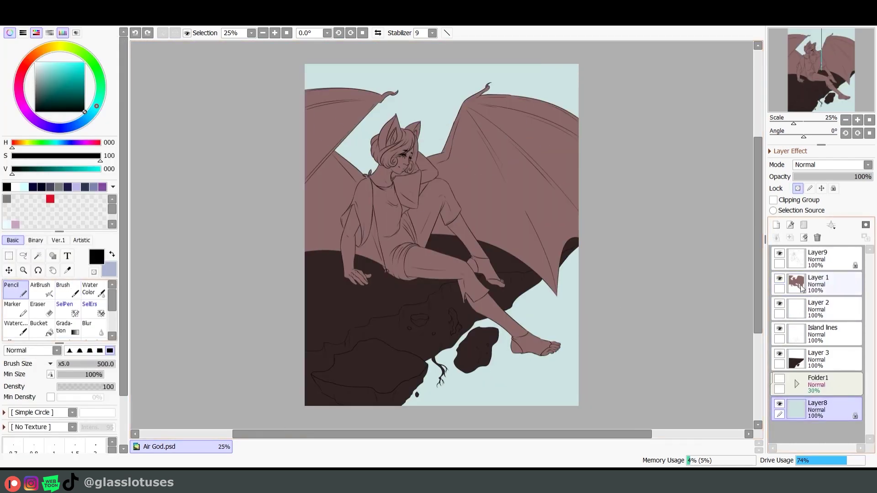
pyautogui.click(817, 284)
pyautogui.moveTo(365, 114); pyautogui.dragTo(587, 293)
# Step: Paint the island base on Layer 3 dark maroon (H 5, S 23, V 22) with its opacity locked
pyautogui.click(817, 358)
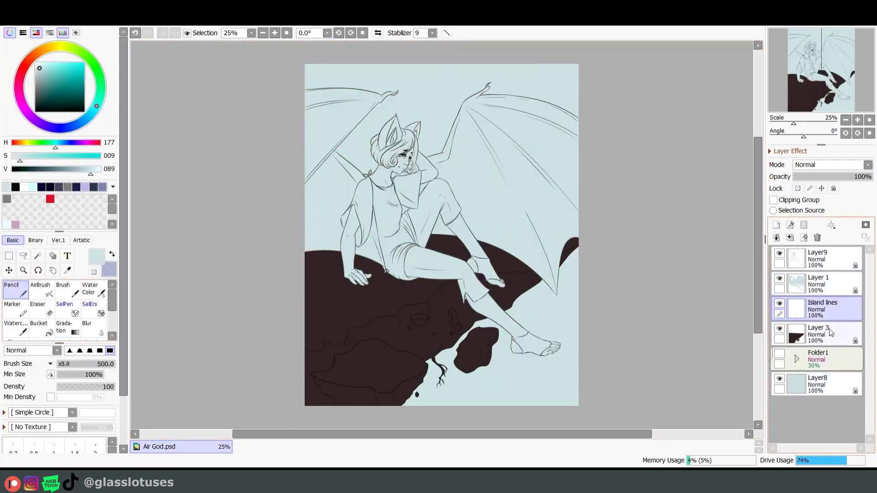
pyautogui.click(797, 188)
pyautogui.click(27, 65)
pyautogui.click(47, 101)
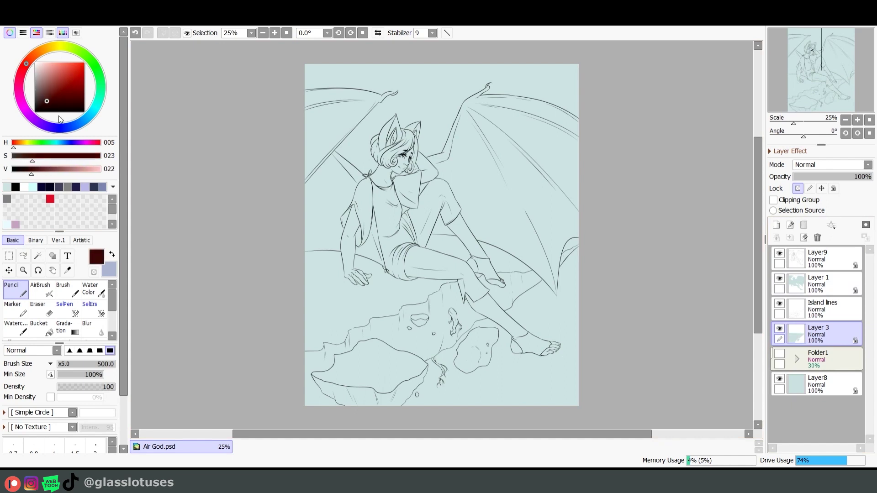
pyautogui.moveTo(328, 283)
pyautogui.mouseDown()
pyautogui.moveTo(507, 228)
pyautogui.moveTo(538, 273)
pyautogui.mouseUp()
# Step: Try a muted brown (H 26, S 24, V 61) across the figure and wings on Layer 1
pyautogui.click(830, 292)
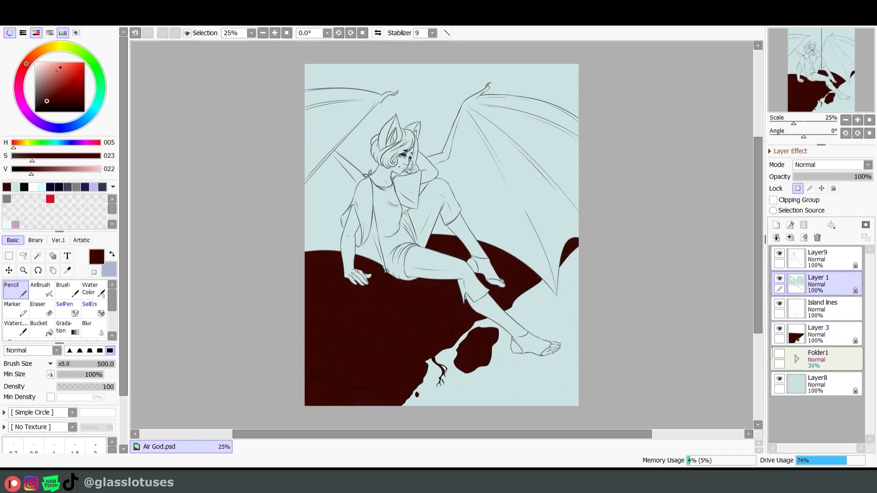
pyautogui.click(42, 51)
pyautogui.moveTo(51, 82); pyautogui.dragTo(37, 75)
pyautogui.moveTo(411, 137)
pyautogui.mouseDown()
pyautogui.moveTo(298, 297)
pyautogui.moveTo(457, 343)
pyautogui.mouseUp()
pyautogui.click(37, 53)
pyautogui.click(47, 81)
pyautogui.moveTo(320, 109); pyautogui.dragTo(566, 114)
pyautogui.moveTo(252, 205); pyautogui.dragTo(557, 294)
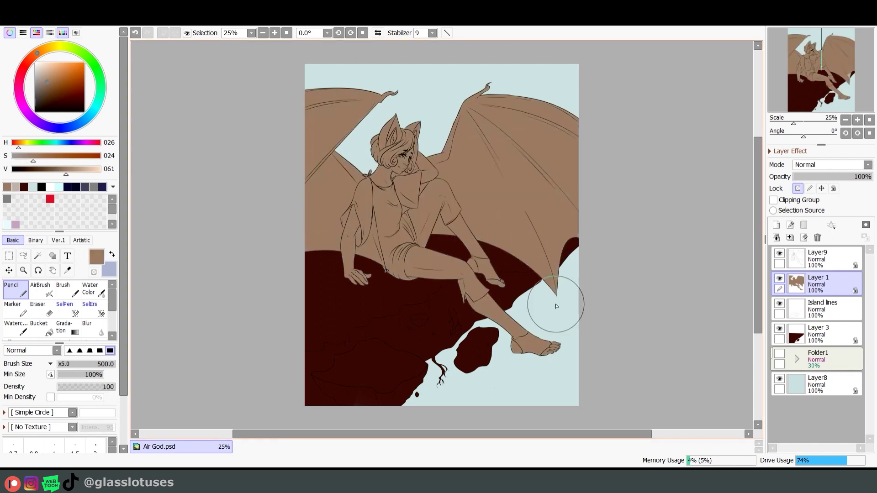
# Step: Try a warmer, darker brown across the figure and wings on Layer 1
pyautogui.click(54, 78)
pyautogui.click(34, 55)
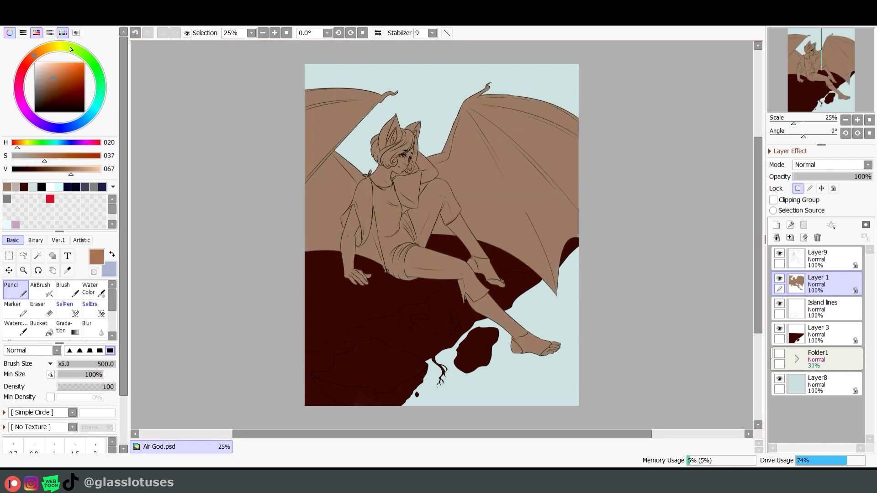
pyautogui.moveTo(464, 63); pyautogui.dragTo(523, 356)
pyautogui.click(49, 86)
pyautogui.moveTo(329, 114)
pyautogui.mouseDown()
pyautogui.moveTo(635, 132)
pyautogui.moveTo(502, 228)
pyautogui.moveTo(427, 303)
pyautogui.mouseUp()
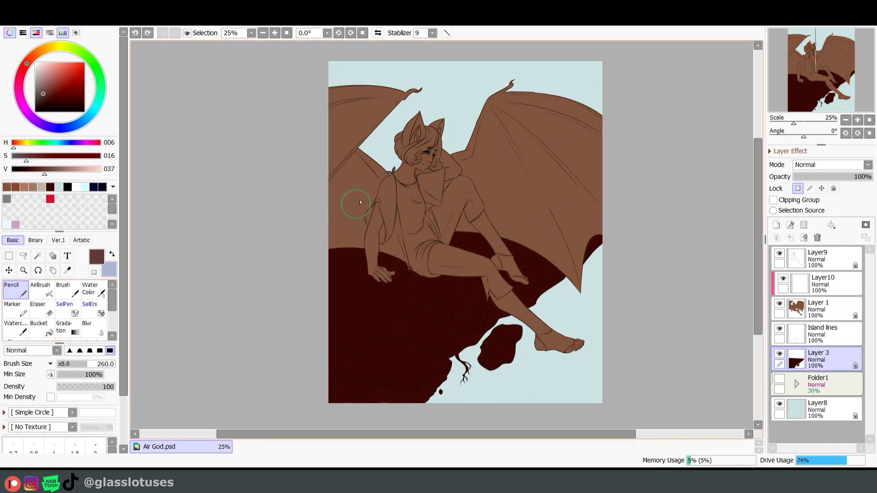
# Step: Repaint the island on Layer 3 dark brown (H 6, S 16, V 37) and block in its grassy top in light green
pyautogui.moveTo(360, 202)
pyautogui.mouseDown()
pyautogui.moveTo(488, 255)
pyautogui.moveTo(521, 247)
pyautogui.moveTo(563, 271)
pyautogui.mouseUp()
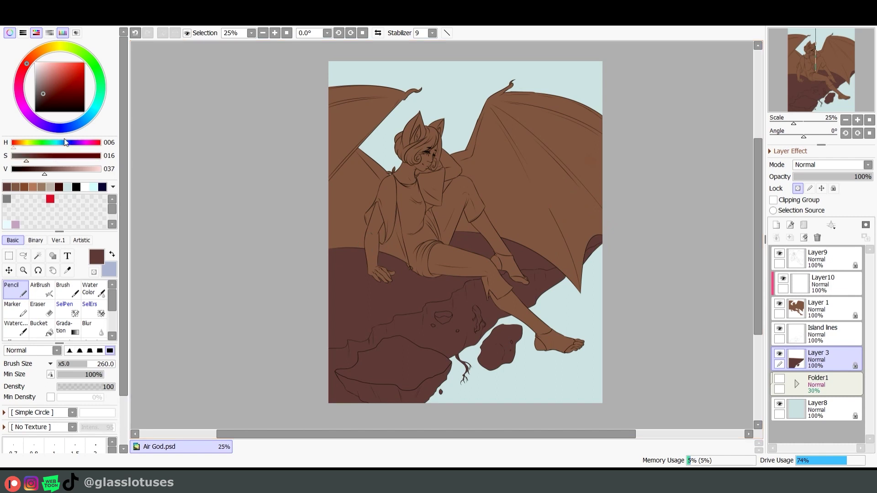
pyautogui.click(73, 49)
pyautogui.click(49, 76)
pyautogui.moveTo(367, 249); pyautogui.dragTo(293, 303)
pyautogui.moveTo(491, 231); pyautogui.dragTo(329, 328)
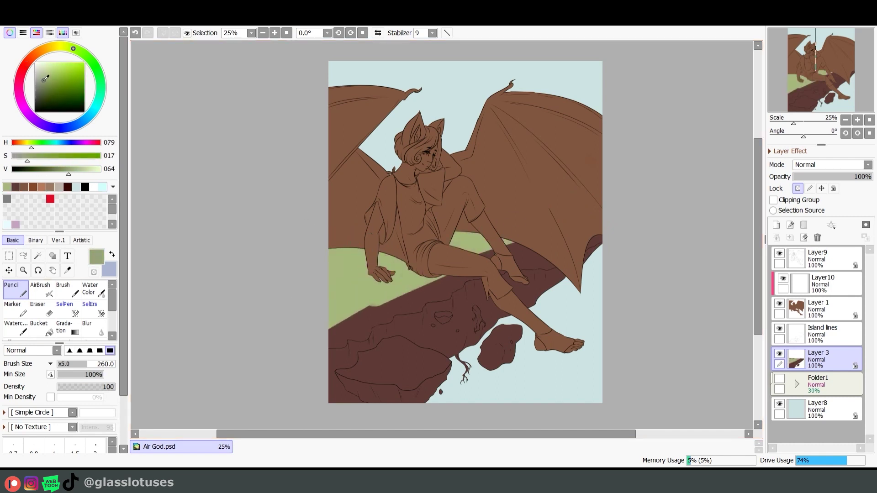
# Step: Paint the island's grassy top, lower mound and small hollow muted green (H 79, S 20, V 55) on Layer 3
pyautogui.moveTo(452, 231); pyautogui.dragTo(291, 192)
pyautogui.moveTo(443, 249)
pyautogui.mouseDown()
pyautogui.moveTo(330, 318)
pyautogui.moveTo(402, 342)
pyautogui.moveTo(442, 313)
pyautogui.mouseUp()
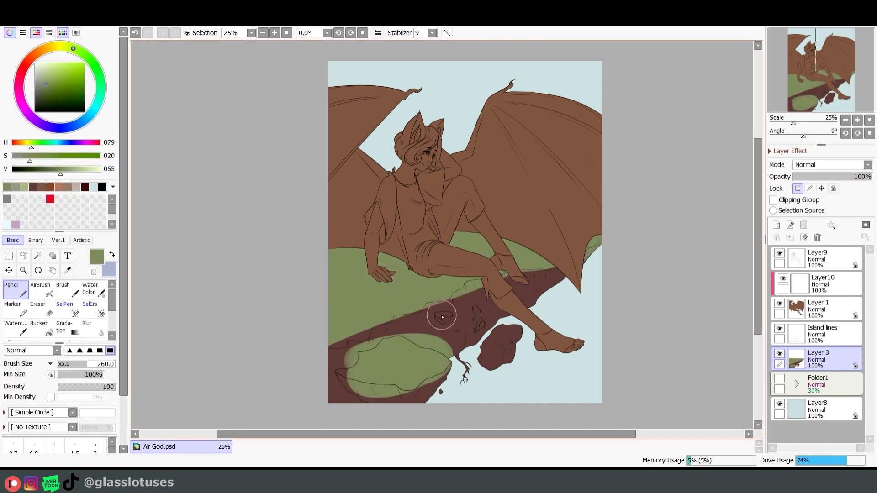
pyautogui.click(442, 313)
# Step: Repaint the figure and wings on Layer 1 with the Brush in a light skin tone (H 21, S 23, V 77)
pyautogui.keyDown('ctrl'); pyautogui.click(405, 146); pyautogui.keyUp('ctrl')
pyautogui.click(63, 288)
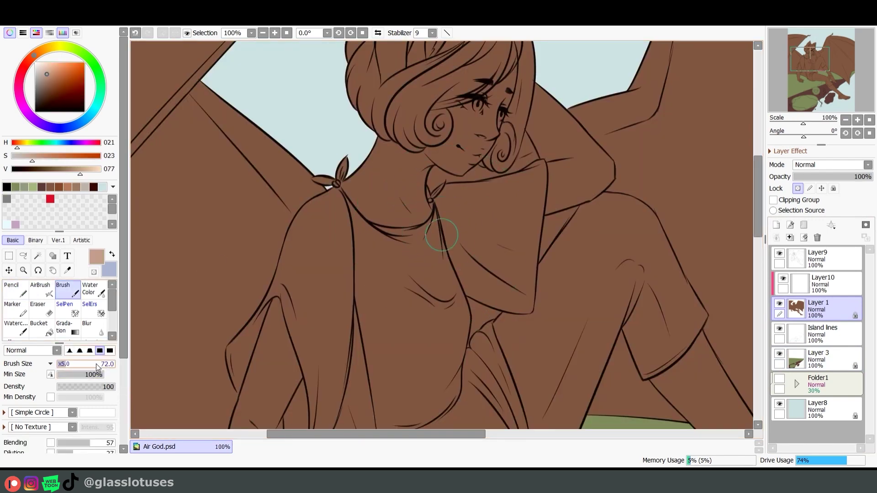
pyautogui.moveTo(106, 392); pyautogui.dragTo(110, 392)
pyautogui.moveTo(379, 228)
pyautogui.mouseDown()
pyautogui.moveTo(420, 192)
pyautogui.moveTo(433, 201)
pyautogui.moveTo(457, 155)
pyautogui.mouseUp()
pyautogui.moveTo(502, 82)
pyautogui.mouseDown()
pyautogui.moveTo(461, 157)
pyautogui.moveTo(411, 173)
pyautogui.moveTo(382, 231)
pyautogui.mouseUp()
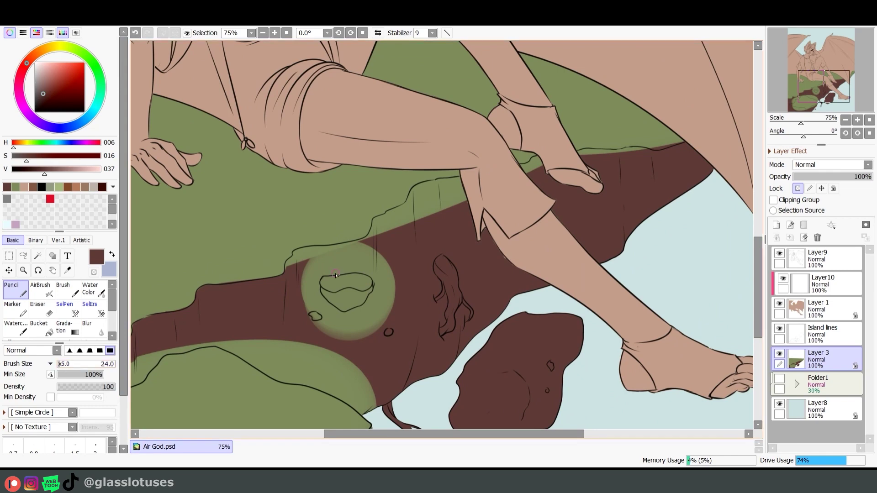
# Step: Cover the green overspill below the grass edge and around the hollow with dark brown on Layer 3, using the Pencil at size 24
pyautogui.moveTo(288, 267)
pyautogui.mouseDown()
pyautogui.moveTo(371, 251)
pyautogui.moveTo(378, 219)
pyautogui.moveTo(432, 184)
pyautogui.moveTo(461, 177)
pyautogui.mouseUp()
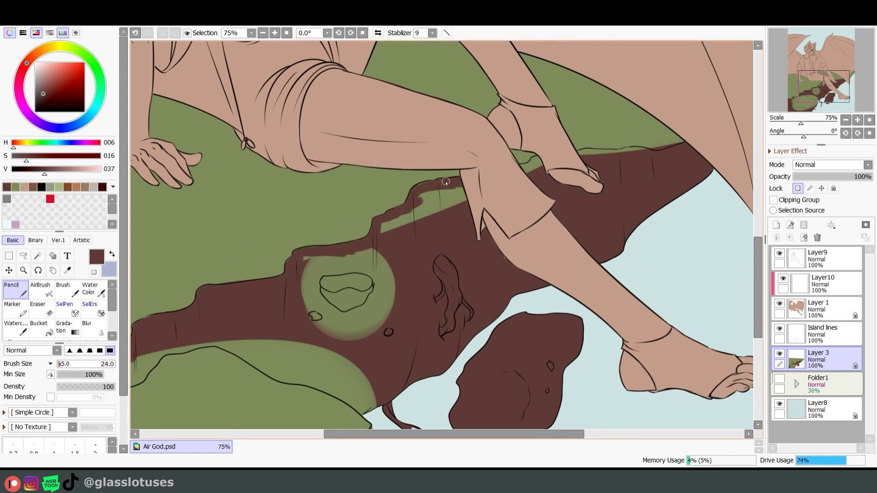
pyautogui.moveTo(384, 231)
pyautogui.mouseDown()
pyautogui.moveTo(406, 215)
pyautogui.moveTo(474, 202)
pyautogui.mouseUp()
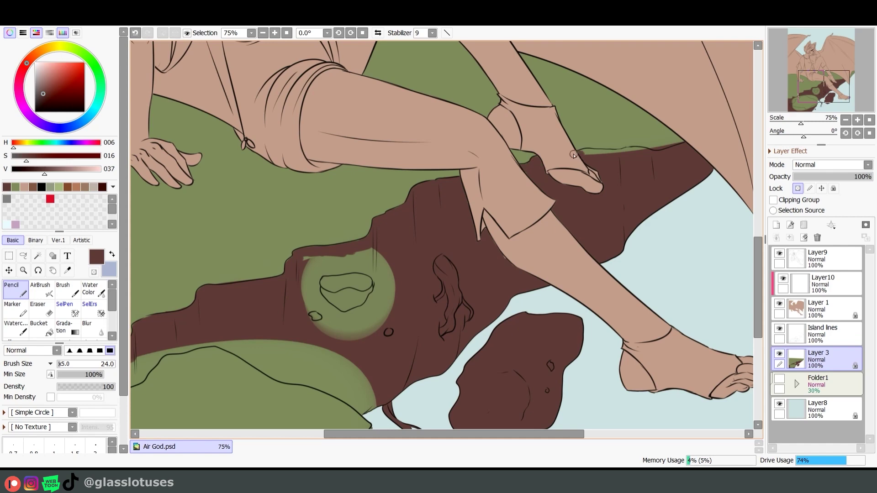
pyautogui.moveTo(574, 156); pyautogui.dragTo(650, 153)
pyautogui.moveTo(321, 295)
pyautogui.mouseDown()
pyautogui.moveTo(344, 301)
pyautogui.moveTo(382, 290)
pyautogui.mouseUp()
pyautogui.moveTo(315, 277)
pyautogui.mouseDown()
pyautogui.moveTo(359, 270)
pyautogui.moveTo(385, 292)
pyautogui.mouseUp()
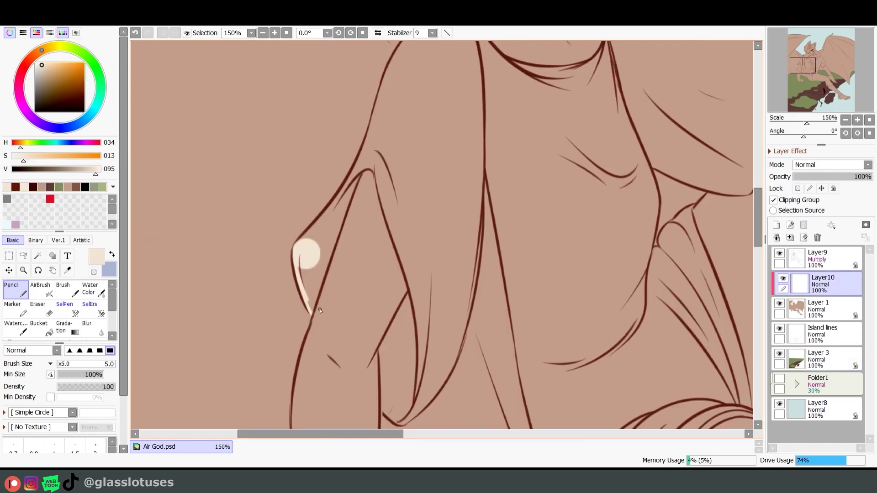
# Step: Outline and fill the sleeve edge behind the upper arm in cream (H 34, S 13, V 95) on clipped Layer10
pyautogui.moveTo(361, 163); pyautogui.dragTo(313, 314)
pyautogui.moveTo(331, 247); pyautogui.dragTo(311, 316)
pyautogui.moveTo(298, 255)
pyautogui.mouseDown()
pyautogui.moveTo(304, 264)
pyautogui.moveTo(336, 228)
pyautogui.mouseUp()
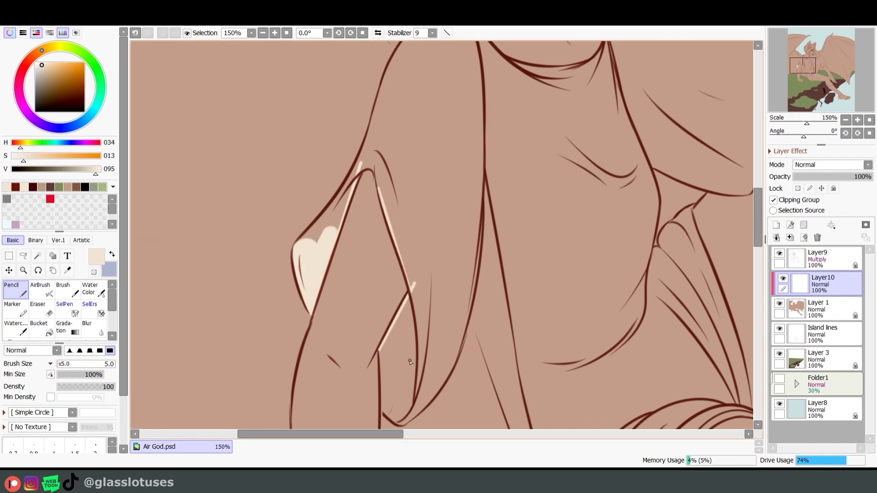
# Step: Edge the hanging sleeve drape in cream on Layer10, enlarge the Pencil to 40 and fill the drape upward toward the shoulder
pyautogui.moveTo(441, 366); pyautogui.dragTo(464, 314)
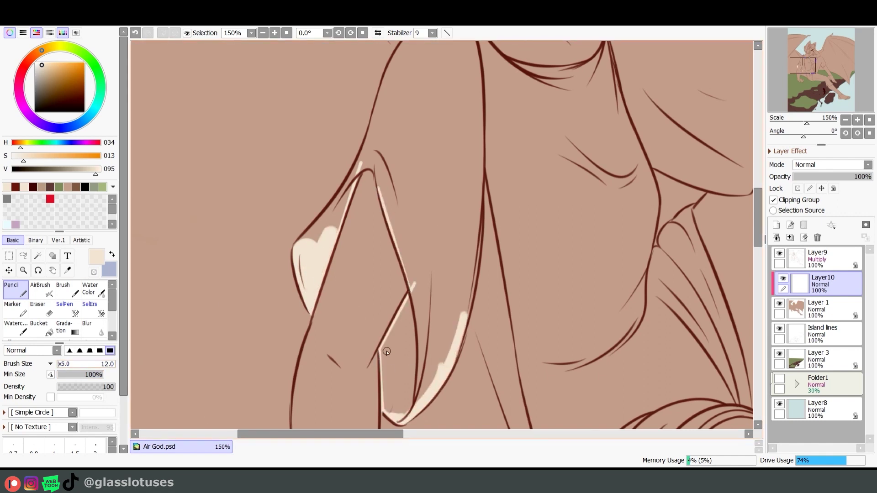
pyautogui.press(']')
pyautogui.press(']')
pyautogui.press(']')
pyautogui.press(']')
pyautogui.press(']')
pyautogui.press(']')
pyautogui.press(']')
pyautogui.moveTo(414, 389)
pyautogui.mouseDown()
pyautogui.moveTo(391, 362)
pyautogui.moveTo(472, 256)
pyautogui.mouseUp()
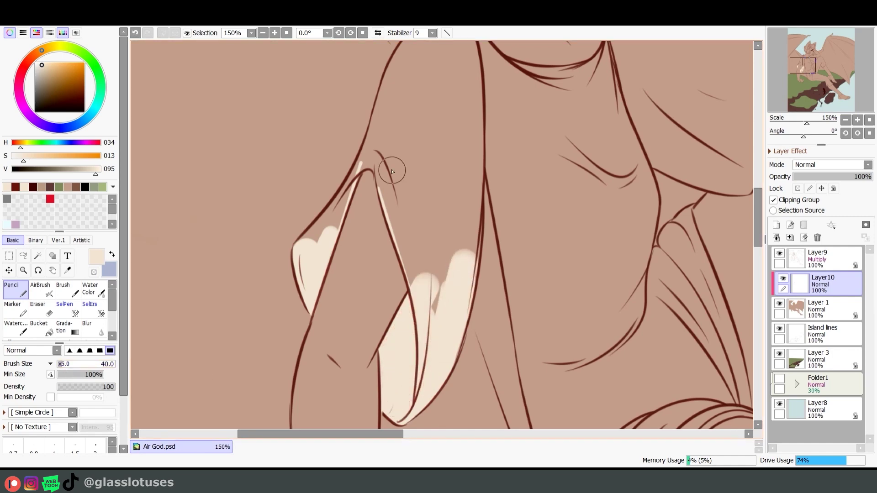
pyautogui.moveTo(390, 170)
pyautogui.mouseDown()
pyautogui.moveTo(405, 231)
pyautogui.moveTo(463, 242)
pyautogui.mouseUp()
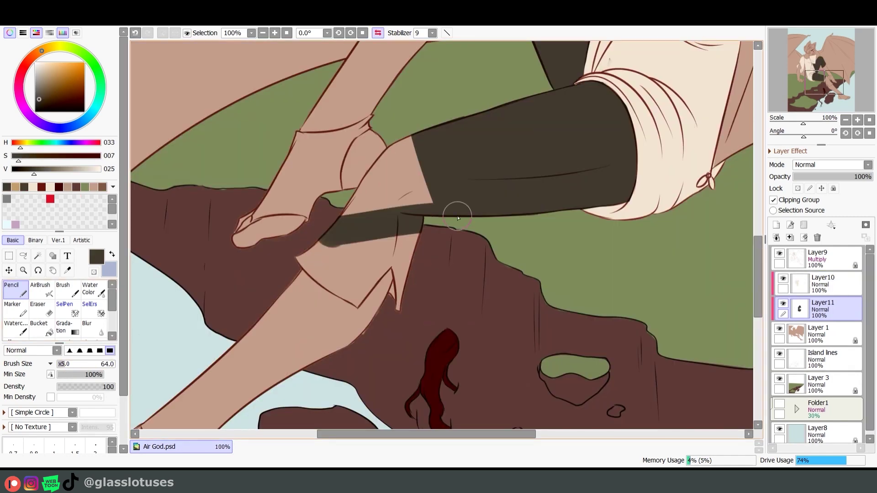
# Step: Fill the lower trouser leg below the near knee with dark brown (H 33, S 7, V 25) on Layer11
pyautogui.moveTo(456, 209)
pyautogui.mouseDown()
pyautogui.moveTo(378, 199)
pyautogui.moveTo(380, 187)
pyautogui.moveTo(368, 203)
pyautogui.moveTo(420, 199)
pyautogui.moveTo(334, 252)
pyautogui.moveTo(330, 244)
pyautogui.moveTo(358, 285)
pyautogui.moveTo(422, 236)
pyautogui.moveTo(406, 283)
pyautogui.mouseUp()
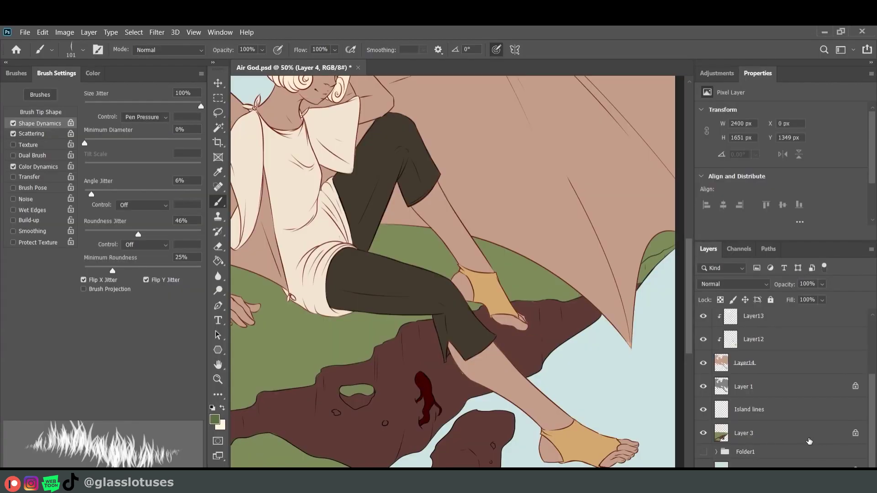
# Step: In Photoshop, add a new layer above Layer 3 and paint textured grass blades over the ground behind the far leg
pyautogui.click(809, 442)
pyautogui.hotkey('ctrl', 'shift', 'alt', 'n')
pyautogui.moveTo(386, 238); pyautogui.dragTo(401, 226)
pyautogui.moveTo(379, 253); pyautogui.dragTo(482, 258)
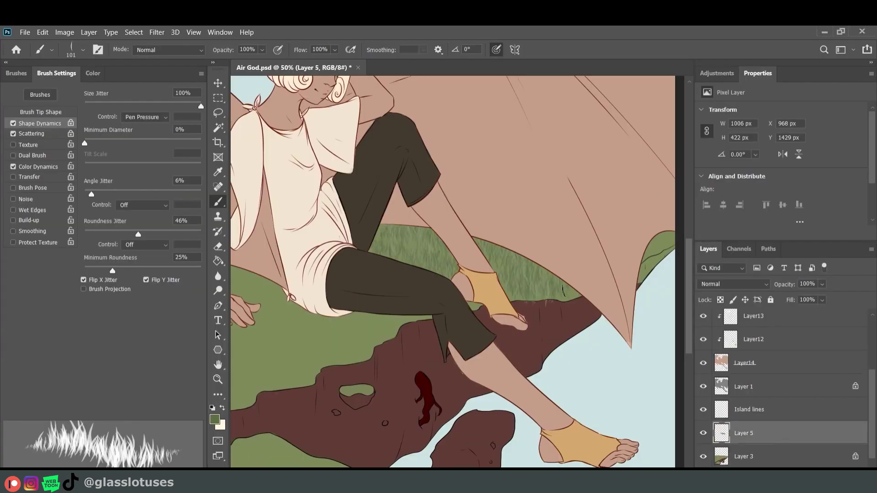
pyautogui.click(219, 248)
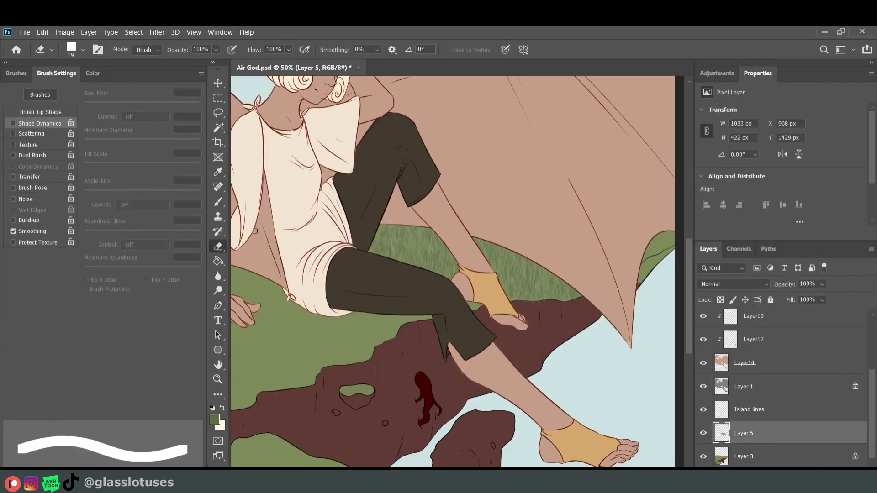
# Step: Paint grass blades by the wing tip and in the island's small hollow on Layer 5, erasing the excess in the hollow
pyautogui.press('b')
pyautogui.moveTo(656, 259); pyautogui.dragTo(696, 125)
pyautogui.press('e')
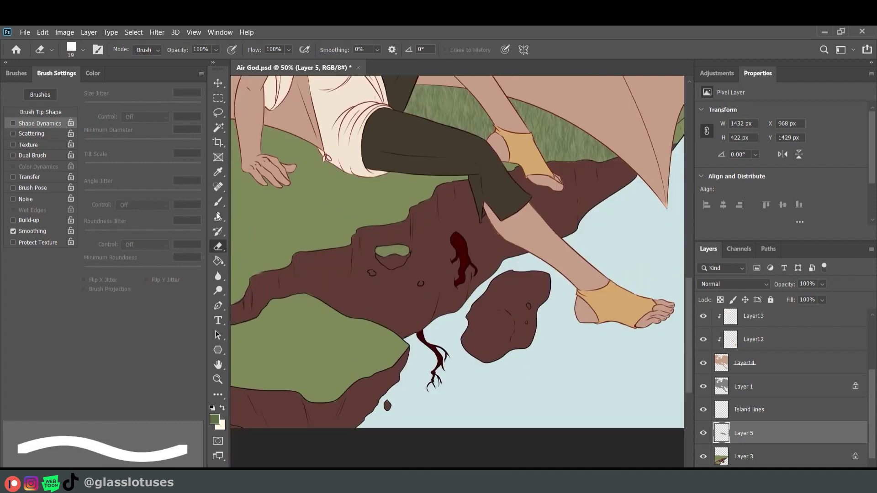
pyautogui.press('b')
pyautogui.moveTo(374, 248); pyautogui.dragTo(413, 250)
pyautogui.press('e')
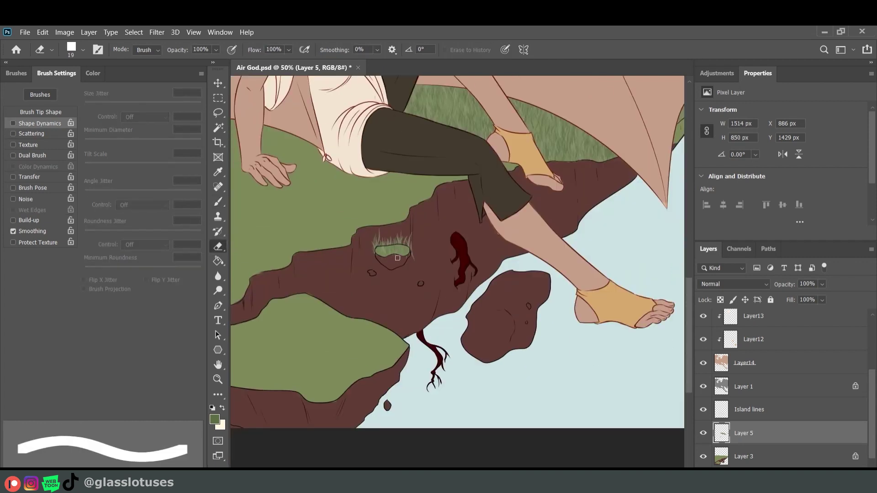
pyautogui.click(749, 409)
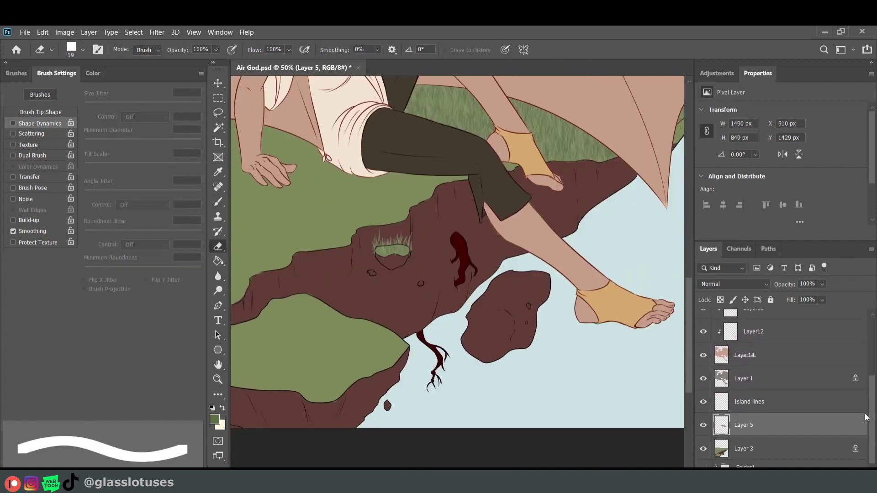
# Step: Fill out the grass blades in the island's small hollow on Layer 5 and erase those spilling past its rim
pyautogui.hotkey('ctrl', 'j')
pyautogui.hotkey('ctrl', 'e')
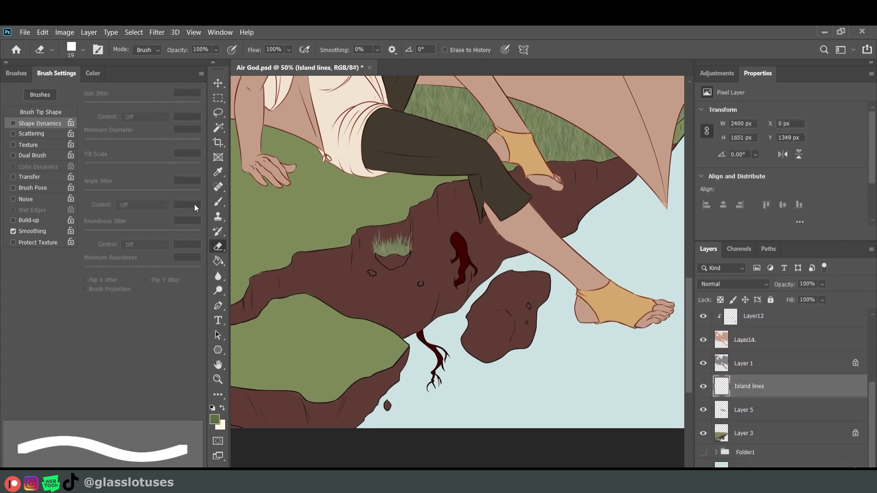
pyautogui.press('b')
pyautogui.hotkey('alt', '[')
pyautogui.press('e')
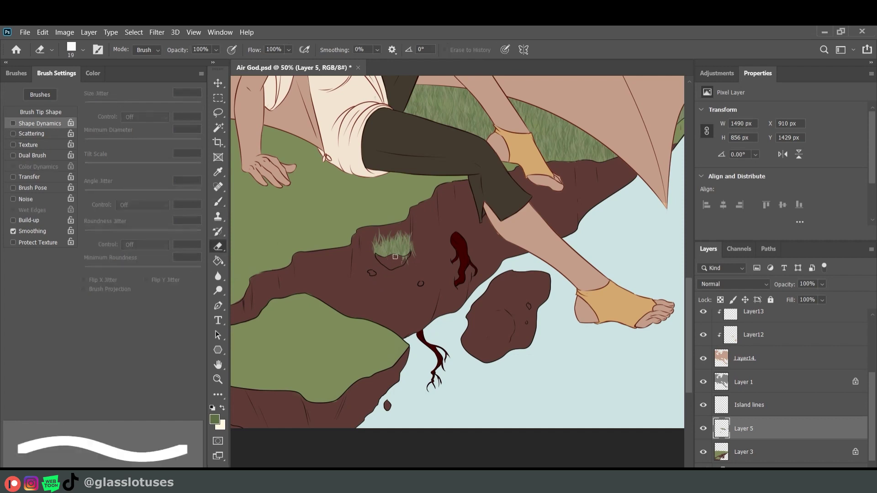
pyautogui.moveTo(413, 250)
pyautogui.mouseDown()
pyautogui.moveTo(515, 312)
pyautogui.moveTo(508, 309)
pyautogui.mouseUp()
# Step: Paint a small grass tuft in front of the far foot's heel on Layer 4 and rename that layer Grass
pyautogui.press('b')
pyautogui.hotkey('alt', '.')
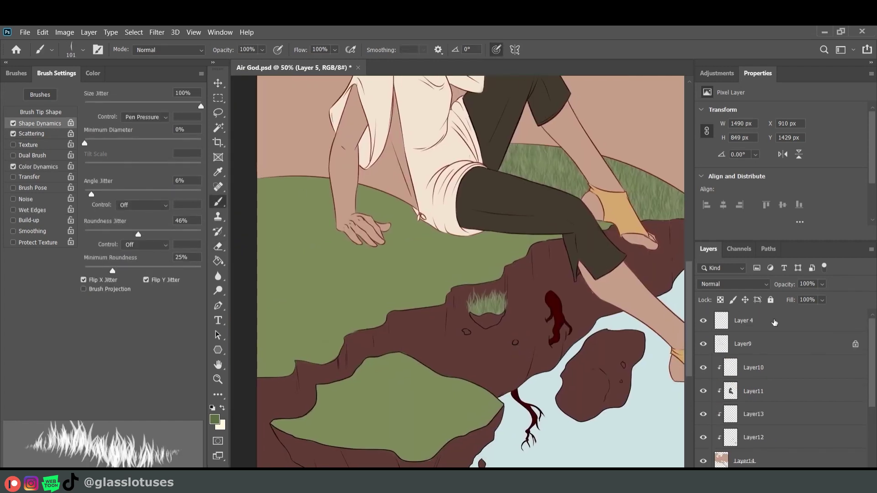
pyautogui.click(608, 224)
pyautogui.press('e')
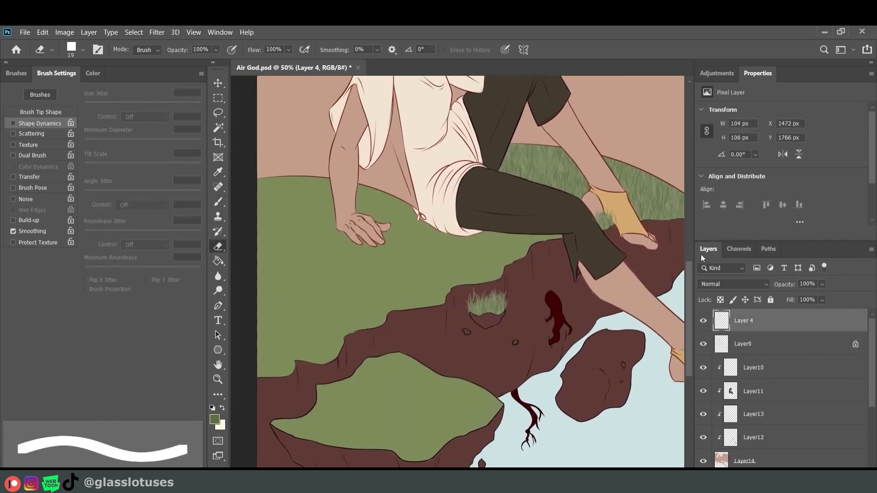
pyautogui.write('Grass')
pyautogui.press('Return')
# Step: Paint textured grass over the ground below the near thigh and shirt hem on the Grass layer
pyautogui.press('b')
pyautogui.moveTo(456, 229)
pyautogui.mouseDown()
pyautogui.moveTo(411, 267)
pyautogui.moveTo(516, 272)
pyautogui.mouseUp()
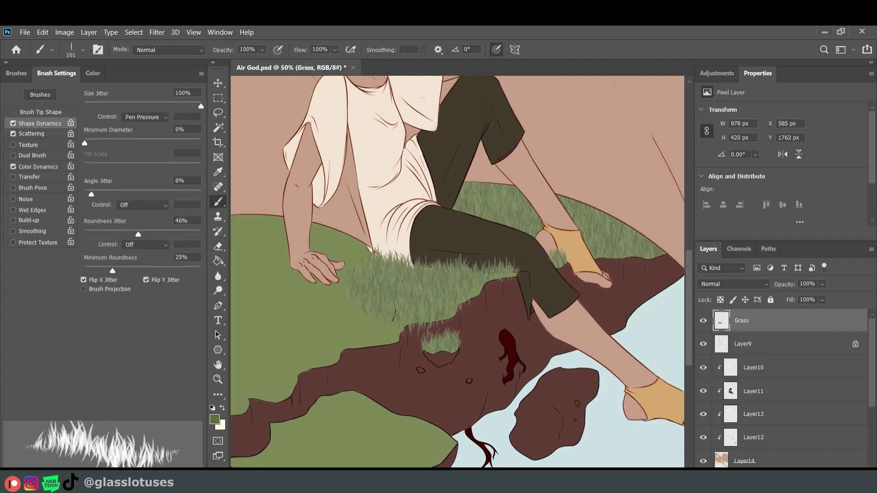
pyautogui.press('e')
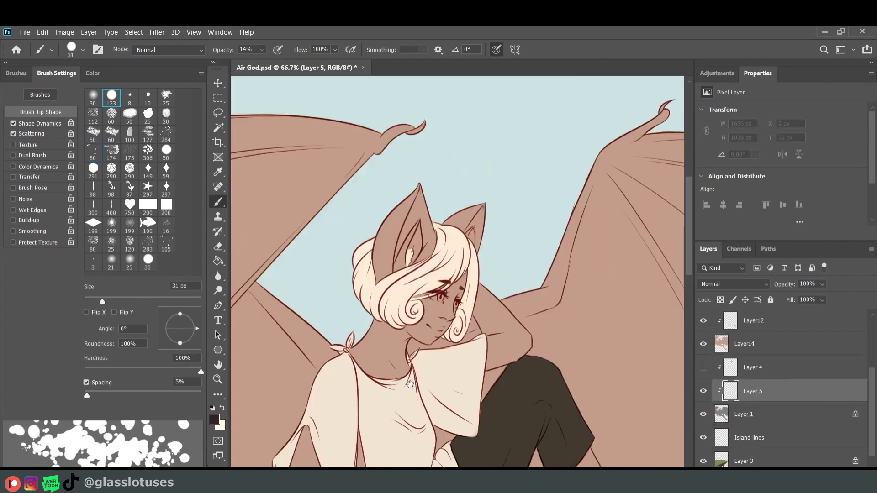
# Step: Set the scatter brush to 86% opacity and 10 px, and speckle dark brown along the wing arm behind the raised elbow on Layer 5
pyautogui.moveTo(265, 62); pyautogui.dragTo(303, 62)
pyautogui.press('[')
pyautogui.press('[')
pyautogui.press('[')
pyautogui.moveTo(514, 217)
pyautogui.mouseDown()
pyautogui.moveTo(472, 299)
pyautogui.moveTo(594, 124)
pyautogui.mouseUp()
pyautogui.moveTo(484, 292)
pyautogui.mouseDown()
pyautogui.moveTo(436, 309)
pyautogui.moveTo(557, 151)
pyautogui.mouseUp()
pyautogui.scroll(3, 539, 183)
pyautogui.moveTo(351, 188); pyautogui.dragTo(564, 155)
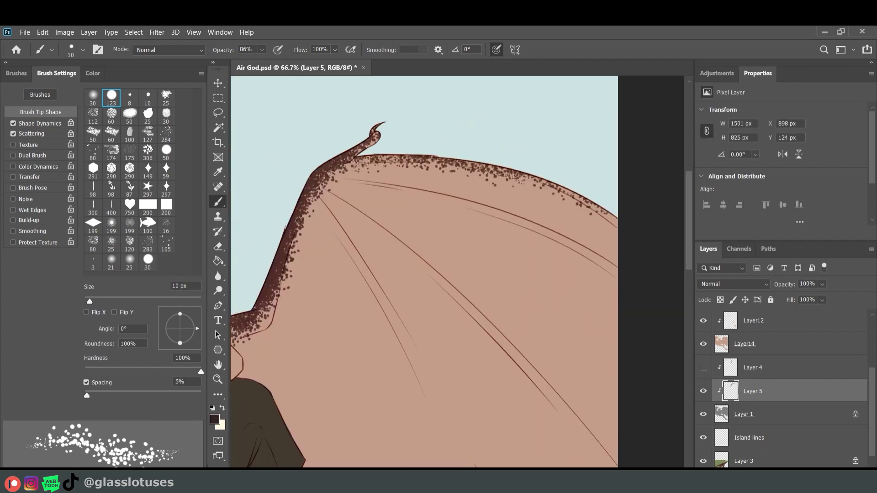
# Step: Extend the dark speckles along that wing's upper edge and erase the ones spilling onto the raised arm
pyautogui.moveTo(340, 224); pyautogui.dragTo(616, 151)
pyautogui.scroll(-3, 540, 209)
pyautogui.moveTo(540, 210); pyautogui.dragTo(357, 280)
pyautogui.press('e')
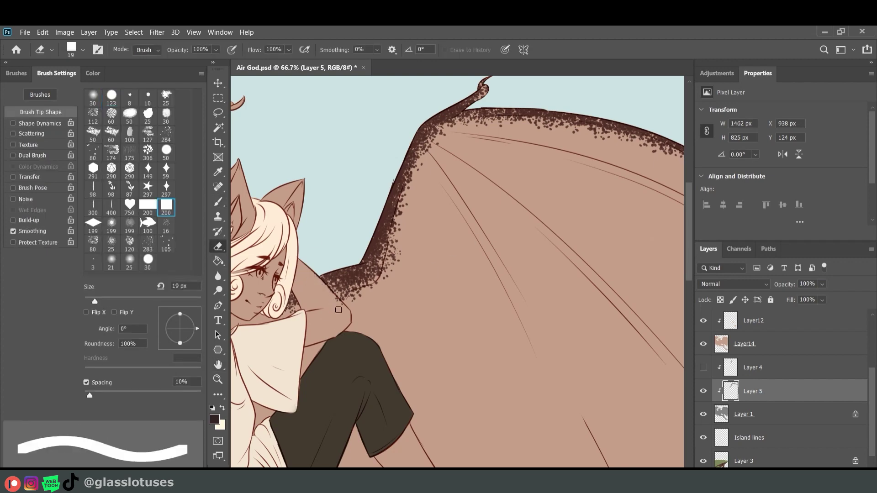
pyautogui.moveTo(338, 310)
pyautogui.mouseDown()
pyautogui.moveTo(443, 254)
pyautogui.moveTo(238, 254)
pyautogui.mouseUp()
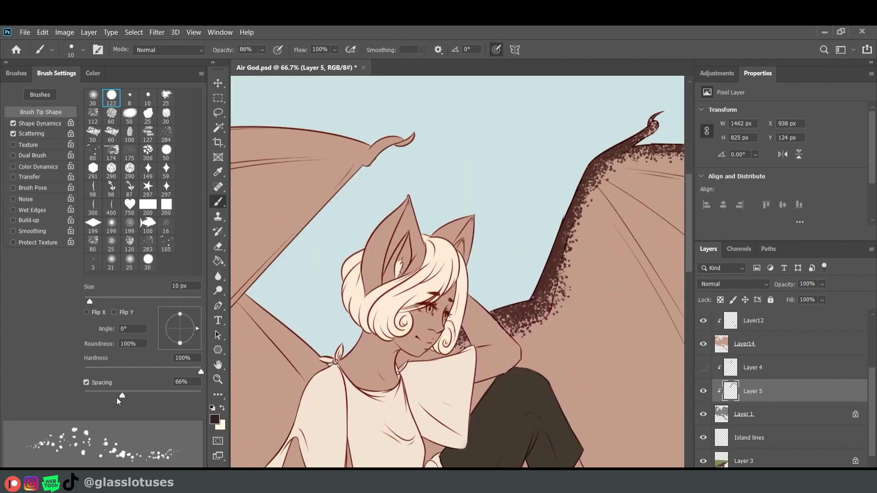
# Step: Set the brush spacing to 25% and cover the opposite wing's upper section with dense dark speckles
pyautogui.moveTo(121, 395); pyautogui.dragTo(97, 396)
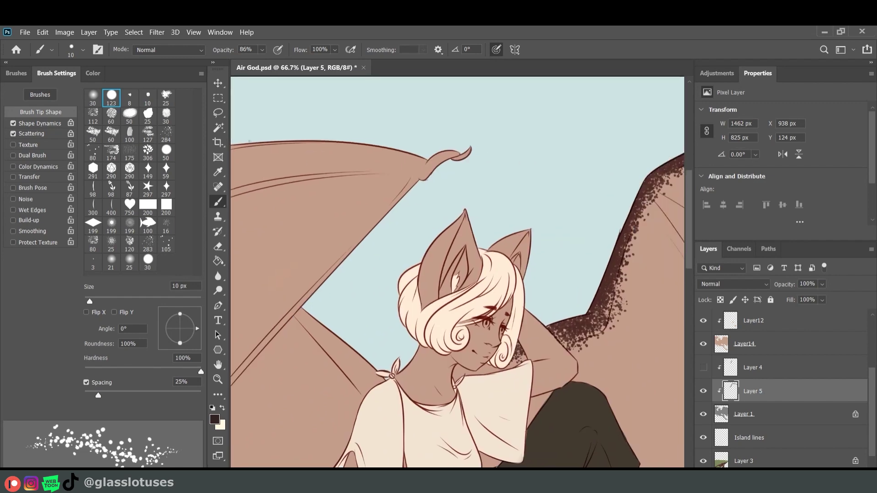
pyautogui.moveTo(338, 155)
pyautogui.mouseDown()
pyautogui.moveTo(265, 205)
pyautogui.moveTo(292, 292)
pyautogui.moveTo(253, 362)
pyautogui.moveTo(356, 183)
pyautogui.moveTo(329, 210)
pyautogui.mouseUp()
pyautogui.moveTo(329, 210); pyautogui.dragTo(328, 219)
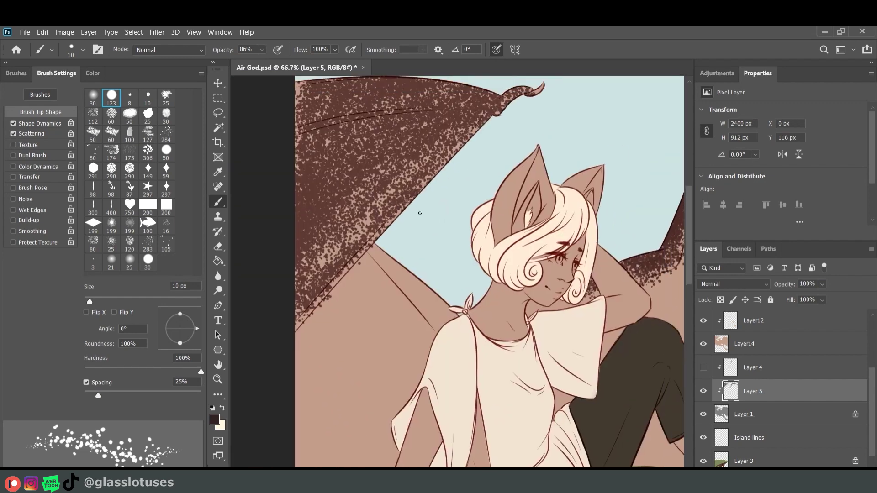
pyautogui.moveTo(420, 209)
pyautogui.mouseDown()
pyautogui.moveTo(468, 114)
pyautogui.moveTo(266, 140)
pyautogui.moveTo(281, 278)
pyautogui.moveTo(321, 315)
pyautogui.mouseUp()
pyautogui.press('e')
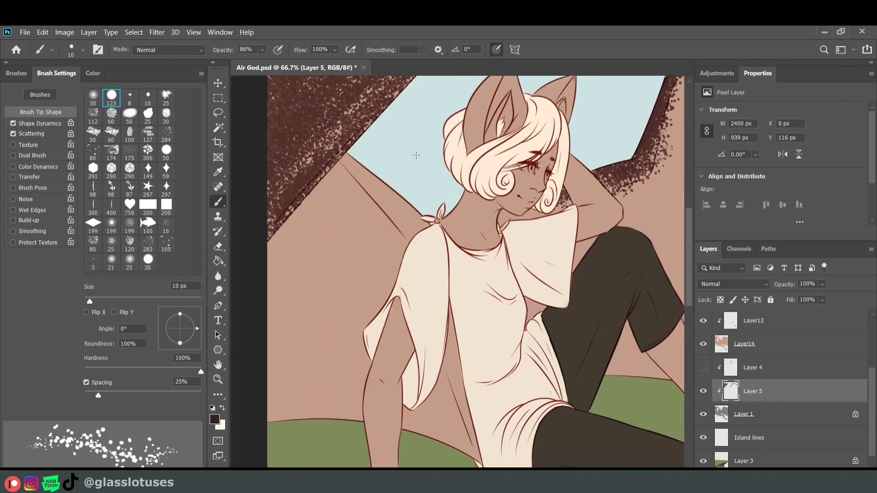
# Step: Speckle the wing edge leading down to the knotted shoulder and erase the overspill on the shirt
pyautogui.moveTo(347, 158); pyautogui.dragTo(433, 256)
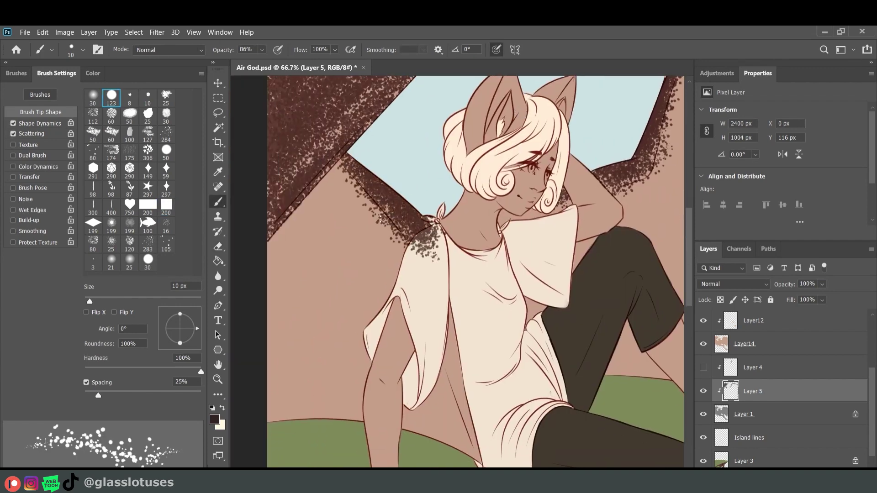
pyautogui.press('e')
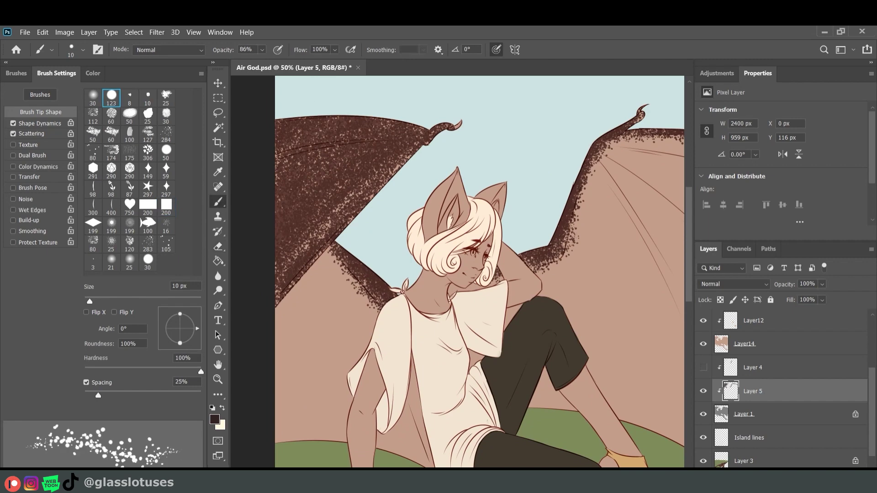
pyautogui.moveTo(292, 137)
pyautogui.mouseDown()
pyautogui.moveTo(331, 185)
pyautogui.moveTo(283, 269)
pyautogui.mouseUp()
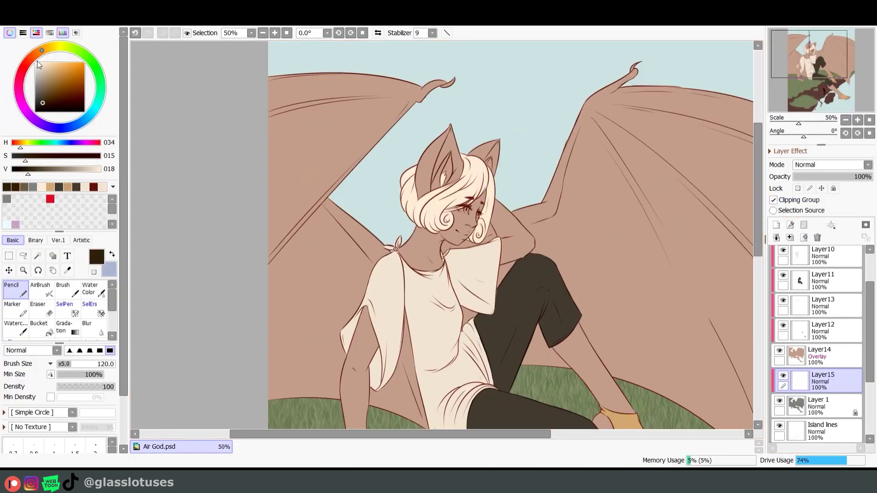
# Step: In PaintTool SAI, paint the wing arms, upper wing section and ear tips dark brown on the clipped Layer15
pyautogui.moveTo(297, 87)
pyautogui.mouseDown()
pyautogui.moveTo(257, 221)
pyautogui.moveTo(392, 70)
pyautogui.mouseUp()
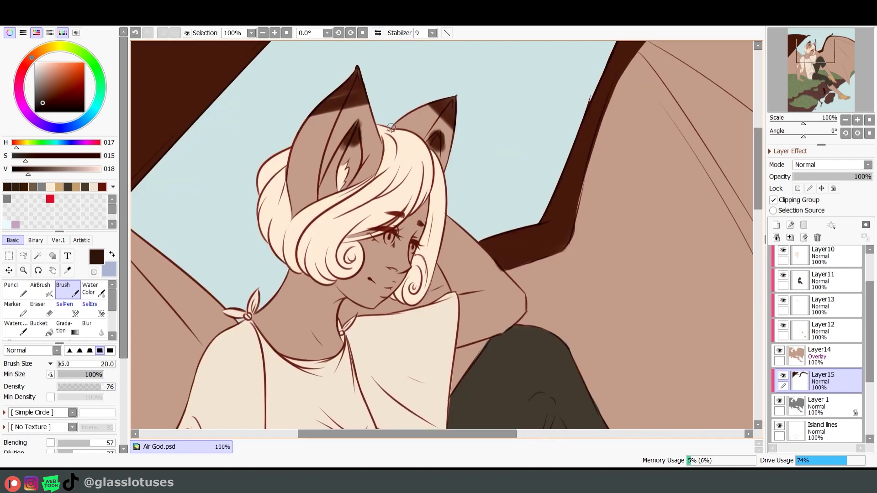
pyautogui.press('e')
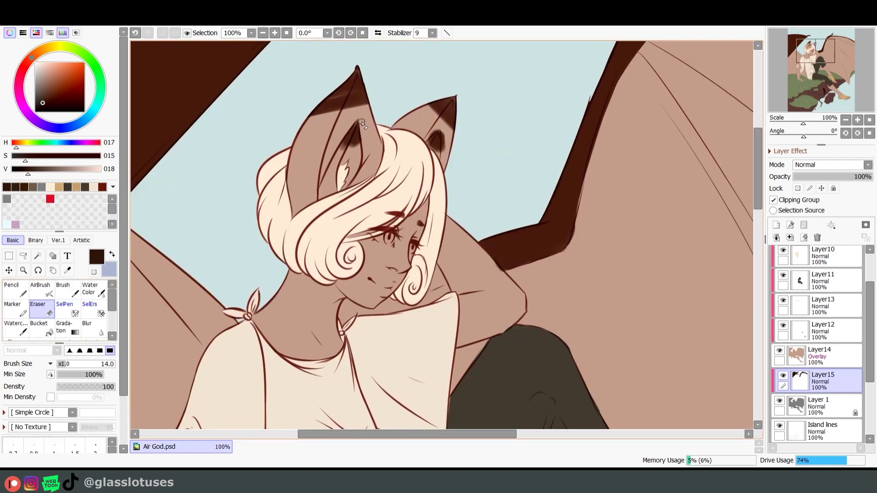
pyautogui.hotkey('ctrl', 'z')
pyautogui.press('b')
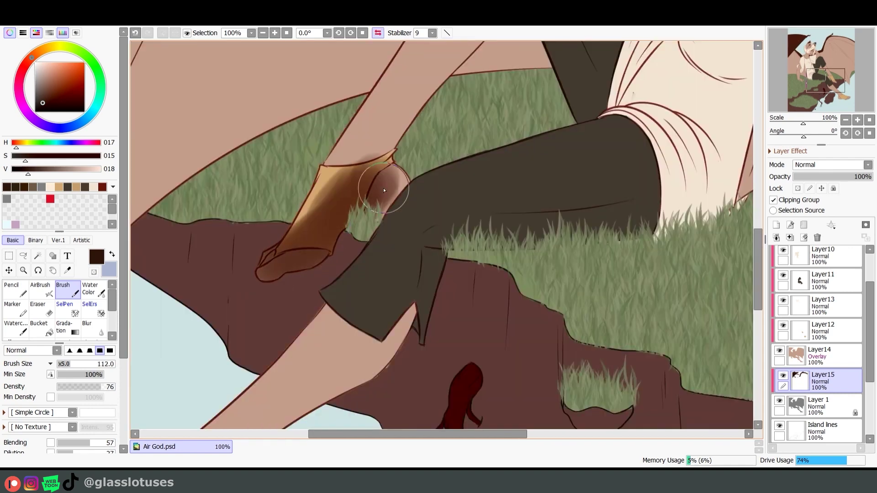
# Step: Paint the far foot and ankle dark brown (H 17, S 15, V 18), fading the colour up the calf
pyautogui.moveTo(398, 155)
pyautogui.mouseDown()
pyautogui.moveTo(365, 215)
pyautogui.moveTo(356, 210)
pyautogui.mouseUp()
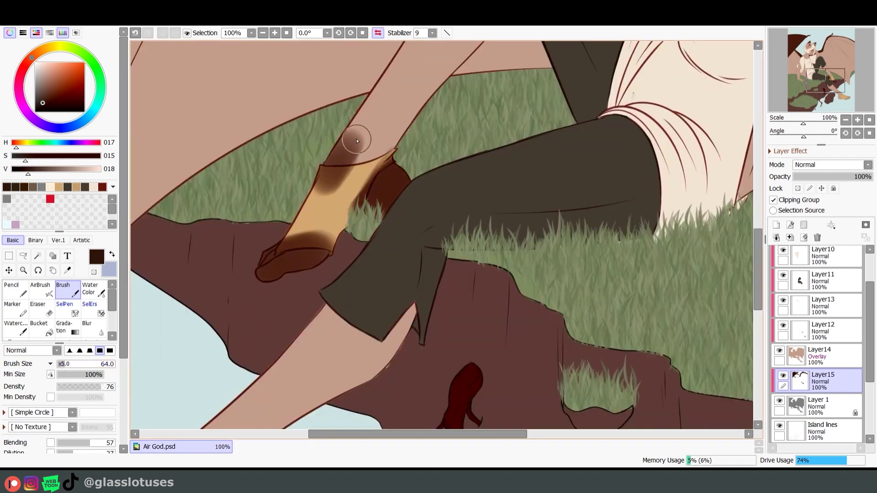
pyautogui.moveTo(347, 137); pyautogui.dragTo(393, 137)
pyautogui.press('e')
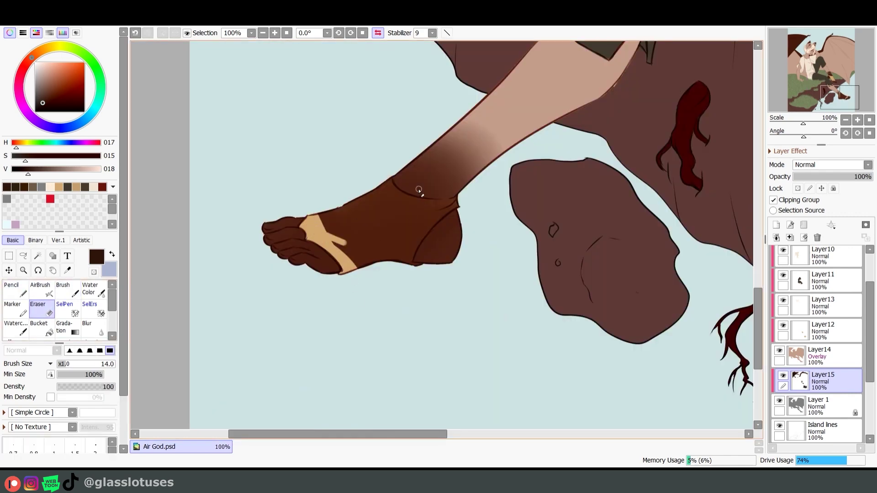
# Step: Erase the dark brown covering the near foot's tan wrap and touch up the brown markings on Layer15
pyautogui.moveTo(418, 190)
pyautogui.mouseDown()
pyautogui.moveTo(412, 260)
pyautogui.moveTo(455, 208)
pyautogui.mouseUp()
pyautogui.moveTo(323, 219)
pyautogui.mouseDown()
pyautogui.moveTo(375, 198)
pyautogui.moveTo(399, 231)
pyautogui.moveTo(427, 225)
pyautogui.moveTo(398, 269)
pyautogui.moveTo(428, 264)
pyautogui.moveTo(425, 219)
pyautogui.mouseUp()
pyautogui.press('b')
pyautogui.scroll(-3, 425, 237)
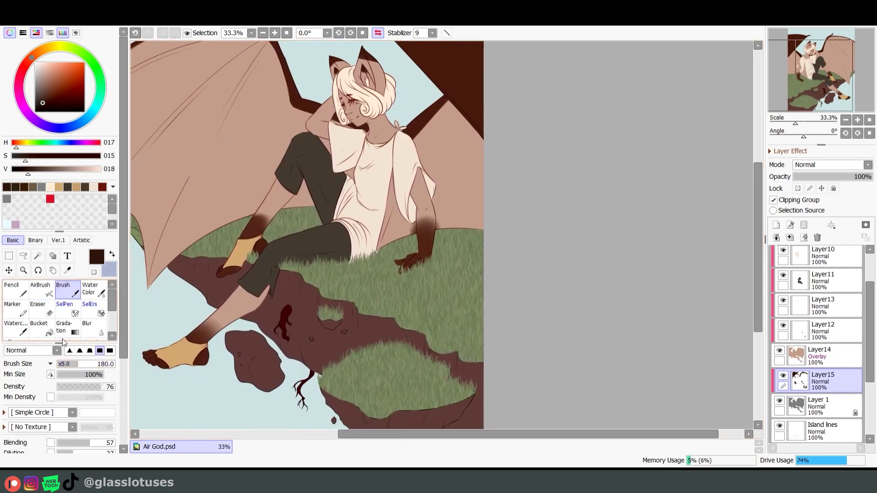
pyautogui.moveTo(331, 84); pyautogui.dragTo(335, 110)
pyautogui.press('e')
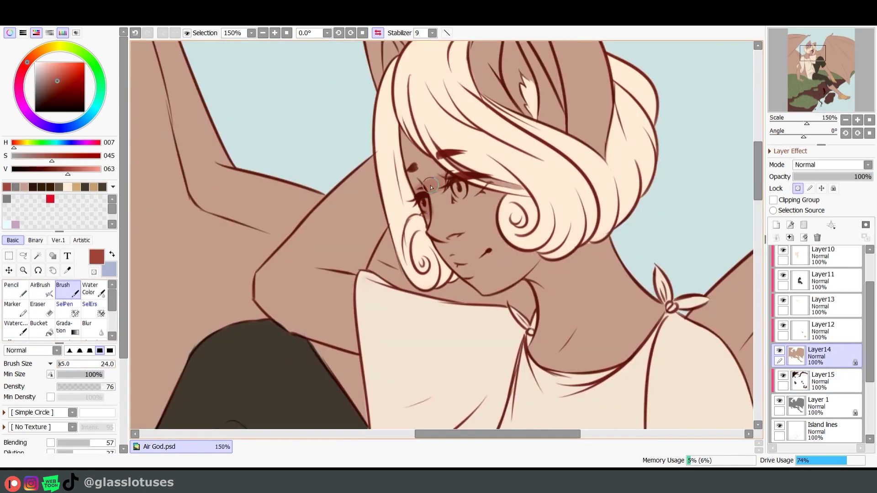
# Step: Brush a reddish tone (H 7, S 45, V 63) over the face on Layer14 and inside the far ear at size 12
pyautogui.moveTo(438, 182)
pyautogui.mouseDown()
pyautogui.moveTo(439, 230)
pyautogui.moveTo(462, 206)
pyautogui.moveTo(428, 215)
pyautogui.moveTo(548, 232)
pyautogui.moveTo(494, 193)
pyautogui.moveTo(492, 304)
pyautogui.moveTo(541, 236)
pyautogui.mouseUp()
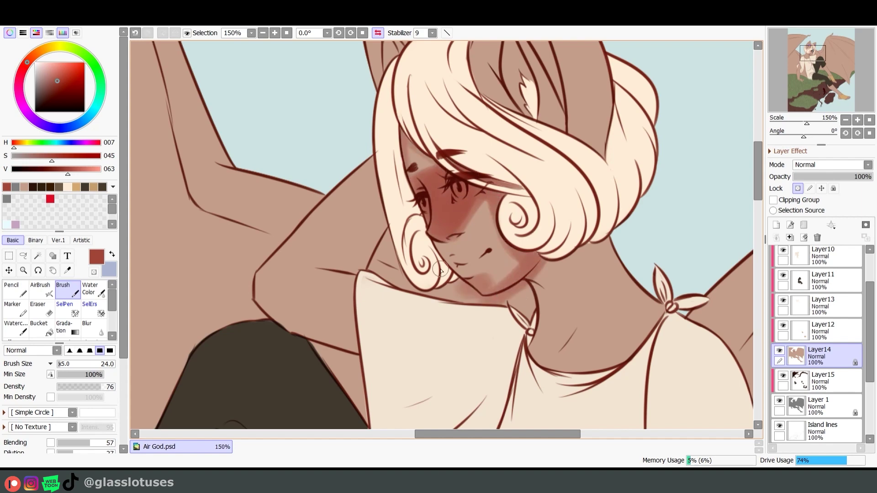
pyautogui.moveTo(207, 285); pyautogui.dragTo(165, 456)
pyautogui.press('[')
pyautogui.press('[')
pyautogui.moveTo(320, 205); pyautogui.dragTo(347, 251)
pyautogui.moveTo(320, 156); pyautogui.dragTo(340, 224)
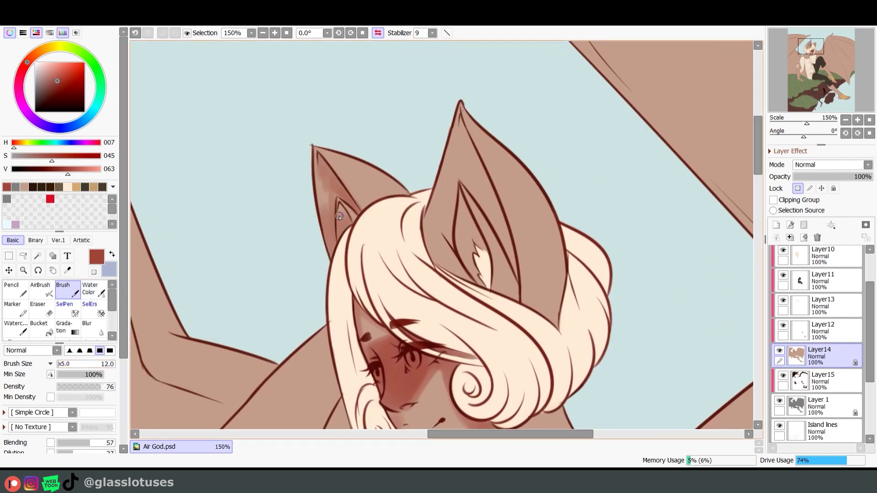
# Step: Brush reddish shading inside the near ear and, with a larger brush, along its outer side
pyautogui.moveTo(484, 288)
pyautogui.mouseDown()
pyautogui.moveTo(488, 215)
pyautogui.moveTo(526, 274)
pyautogui.mouseUp()
pyautogui.moveTo(461, 133); pyautogui.dragTo(434, 255)
pyautogui.press(']')
pyautogui.press(']')
pyautogui.press(']')
pyautogui.press(']')
pyautogui.press(']')
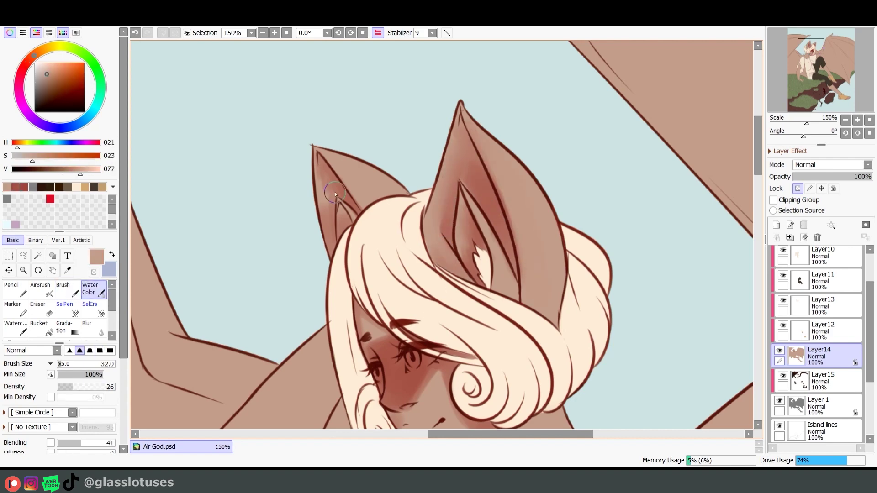
pyautogui.moveTo(555, 320)
pyautogui.mouseDown()
pyautogui.moveTo(523, 194)
pyautogui.moveTo(543, 255)
pyautogui.moveTo(557, 169)
pyautogui.mouseUp()
# Step: Soften the near ear's shading with sampled skin tones and blend the blush on the cheek and chin with Water Color
pyautogui.keyDown('alt'); pyautogui.click(523, 162); pyautogui.keyUp('alt')
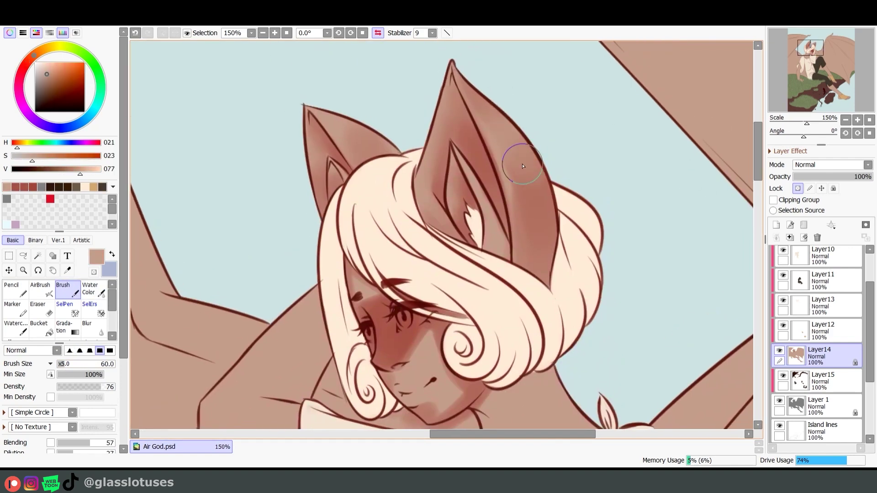
pyautogui.moveTo(548, 219); pyautogui.dragTo(573, 225)
pyautogui.keyDown('alt'); pyautogui.click(444, 297); pyautogui.keyUp('alt')
pyautogui.moveTo(507, 155)
pyautogui.mouseDown()
pyautogui.moveTo(530, 210)
pyautogui.moveTo(520, 249)
pyautogui.moveTo(523, 115)
pyautogui.mouseUp()
pyautogui.click(92, 288)
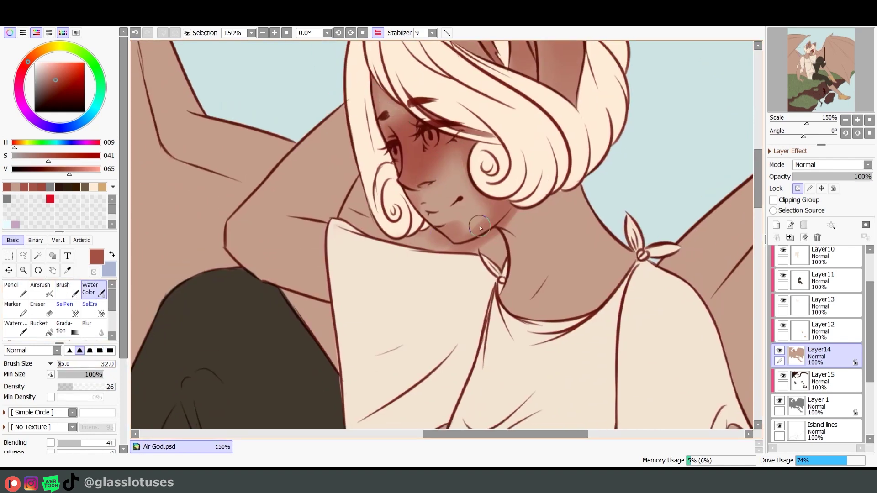
pyautogui.press('b')
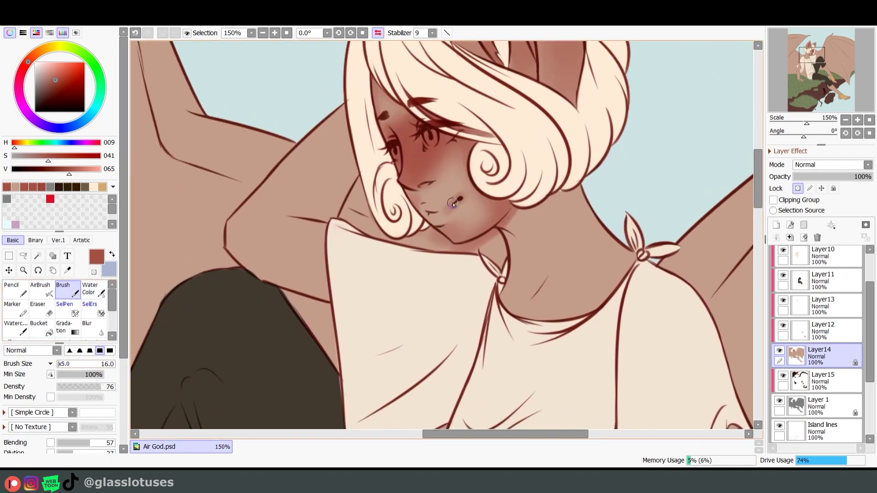
# Step: Brush reddish shadows under the jaw and along the neck and shoulder at size 16, and blend them with Water Color
pyautogui.moveTo(504, 225); pyautogui.dragTo(578, 190)
pyautogui.moveTo(520, 311); pyautogui.dragTo(553, 237)
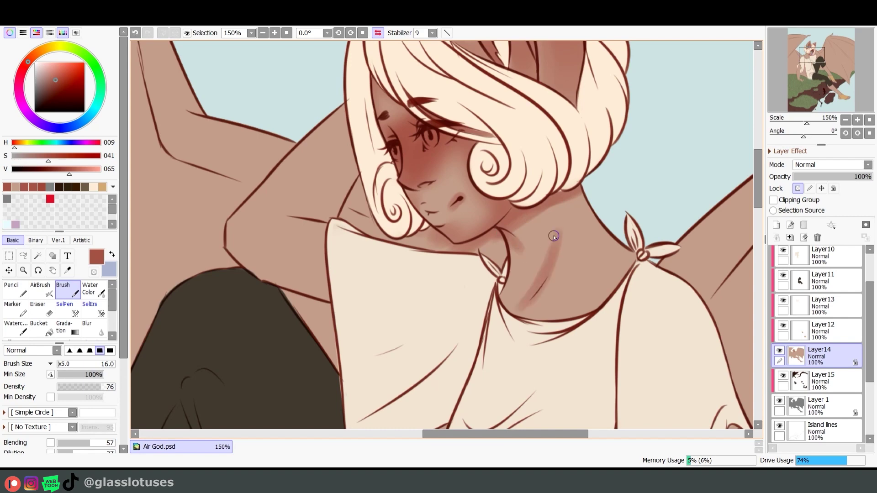
pyautogui.moveTo(633, 192); pyautogui.dragTo(569, 292)
pyautogui.press('v')
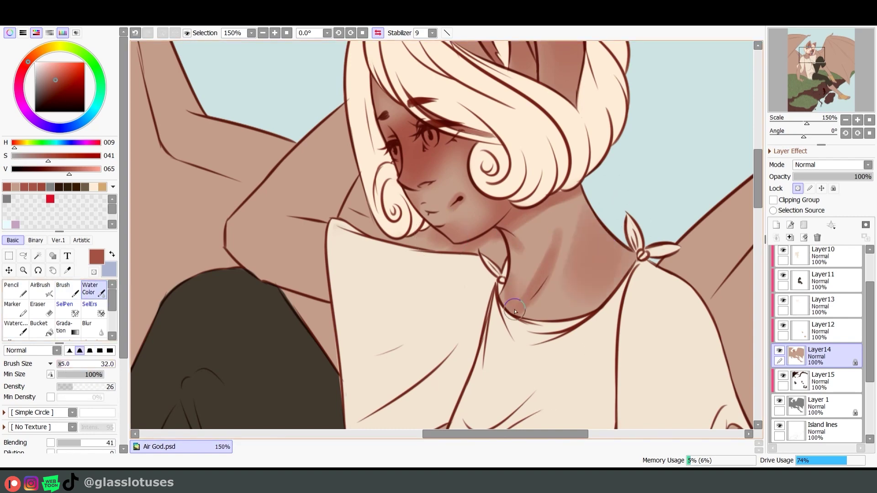
pyautogui.moveTo(396, 180)
pyautogui.mouseDown()
pyautogui.moveTo(450, 201)
pyautogui.moveTo(430, 237)
pyautogui.moveTo(339, 213)
pyautogui.mouseUp()
pyautogui.press('b')
# Step: Brush light skin highlights (H 21, S 30, V 85) on the nose bridge and chin at size 16, blending the nose with Water Color
pyautogui.hotkey('ctrl', '+')
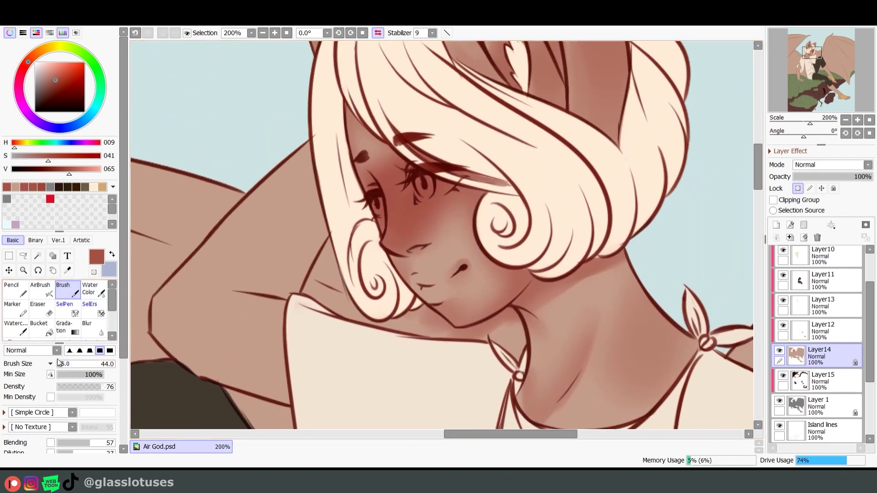
pyautogui.moveTo(58, 362); pyautogui.dragTo(56, 363)
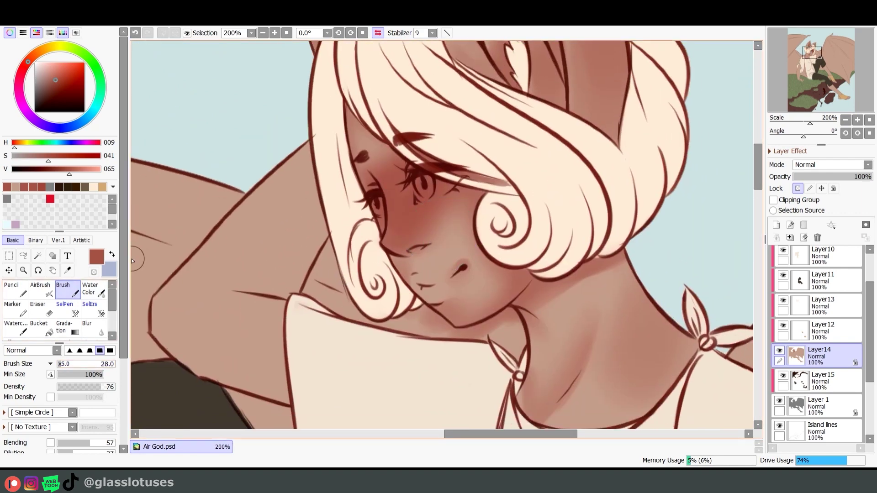
pyautogui.keyDown('alt'); pyautogui.click(407, 246); pyautogui.keyUp('alt')
pyautogui.keyDown('alt'); pyautogui.click(436, 223); pyautogui.keyUp('alt')
pyautogui.press('[')
pyautogui.press('[')
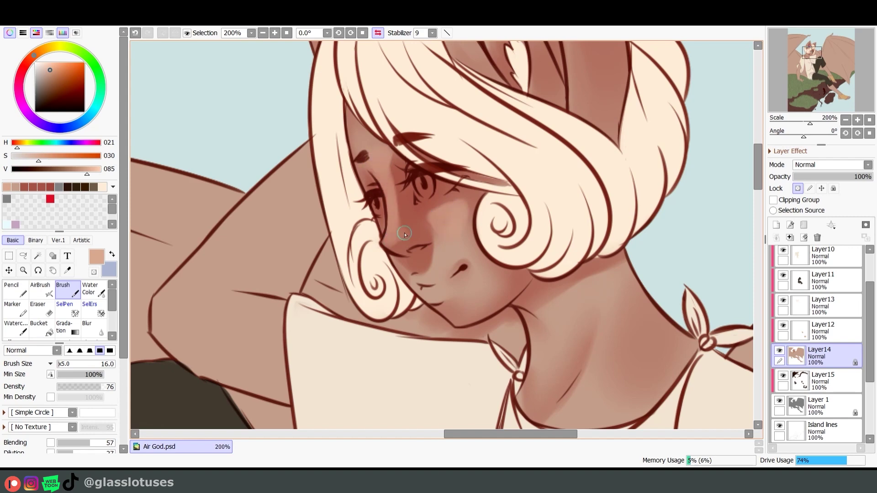
pyautogui.press('c')
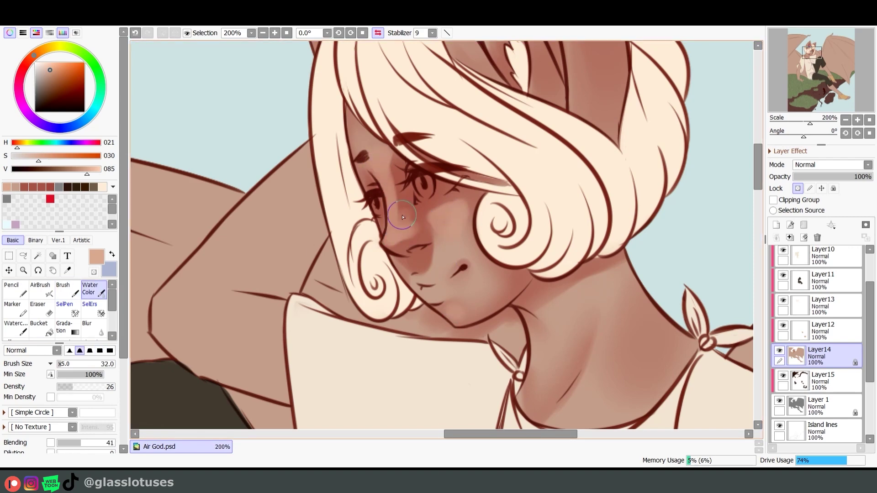
pyautogui.press('b')
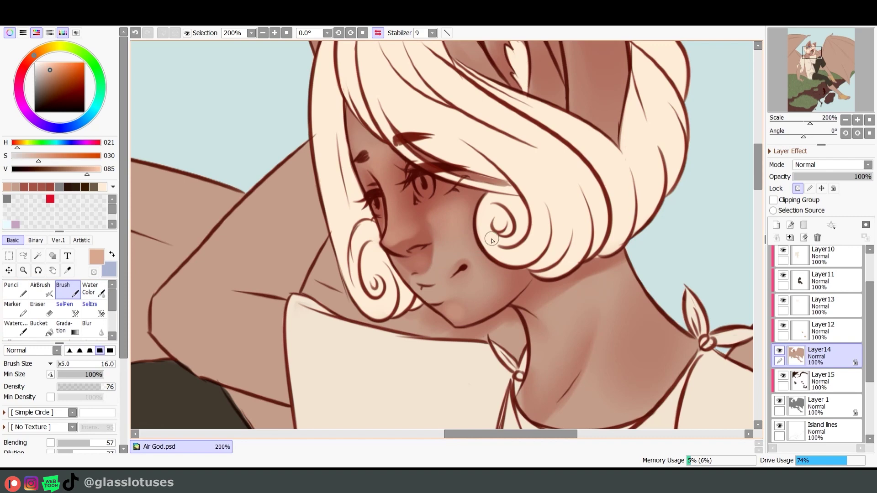
# Step: Refine the nose's shading and lighter edges with sampled skin tones at brush size 5, blending with Water Color
pyautogui.press('[')
pyautogui.press('[')
pyautogui.press('[')
pyautogui.press('[')
pyautogui.press('[')
pyautogui.press('[')
pyautogui.press('[')
pyautogui.press('[')
pyautogui.keyDown('alt'); pyautogui.click(395, 248); pyautogui.keyUp('alt')
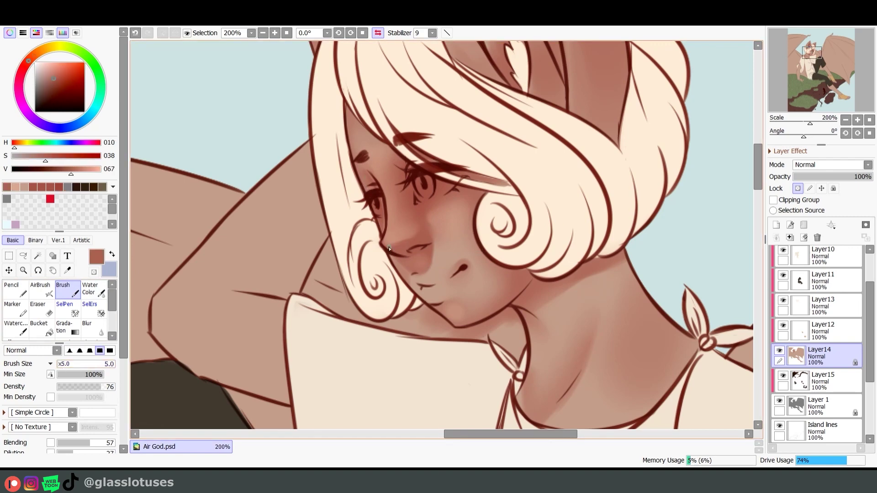
pyautogui.keyDown('alt'); pyautogui.click(403, 237); pyautogui.keyUp('alt')
pyautogui.press('c')
pyautogui.press('b')
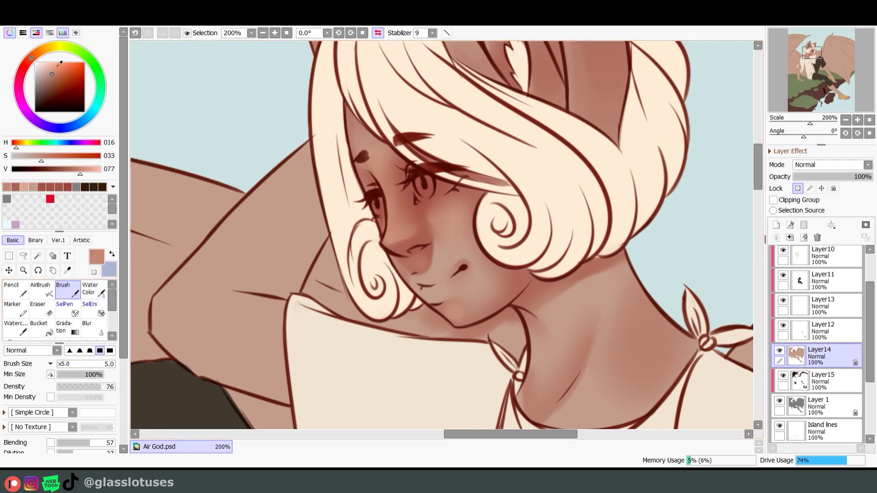
pyautogui.keyDown('alt'); pyautogui.click(481, 321); pyautogui.keyUp('alt')
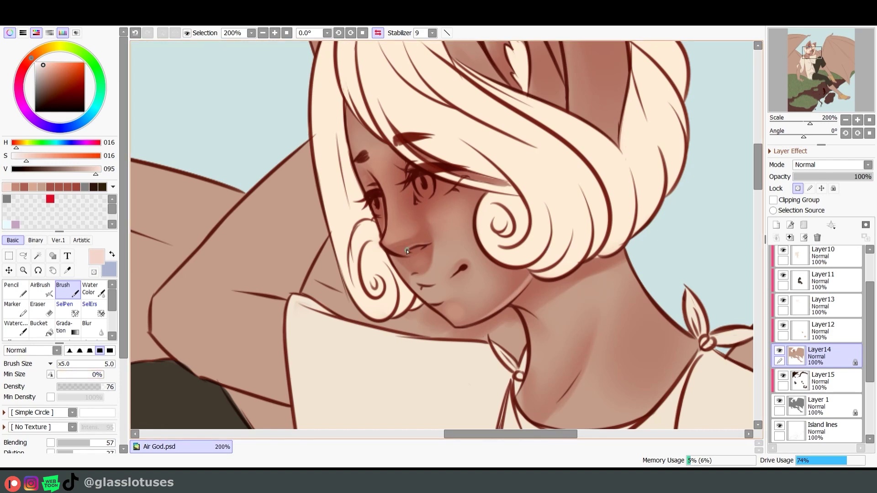
# Step: Brush pale blue highlights (H 194, S 17, V 100) on the nose and cheekbone at size 16, blending with Water Color
pyautogui.keyDown('alt'); pyautogui.click(205, 115); pyautogui.keyUp('alt')
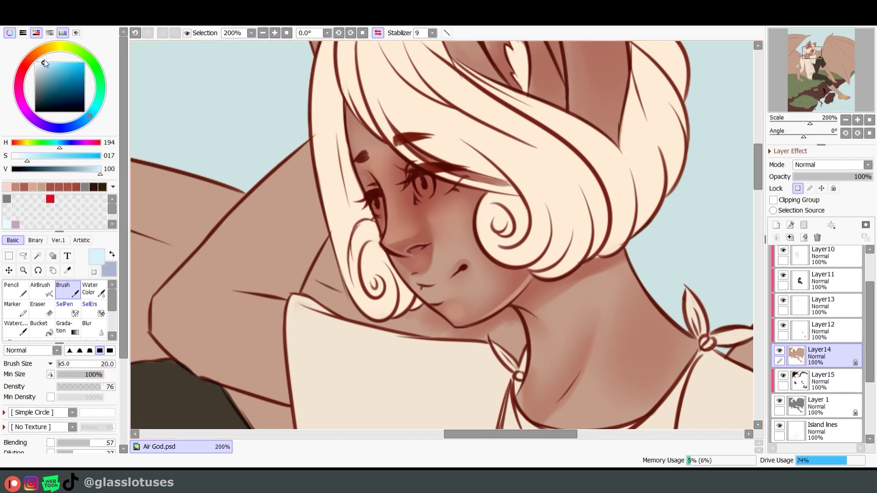
pyautogui.moveTo(386, 241); pyautogui.dragTo(388, 239)
pyautogui.press('c')
pyautogui.press('[')
pyautogui.press('b')
pyautogui.moveTo(459, 211); pyautogui.dragTo(429, 219)
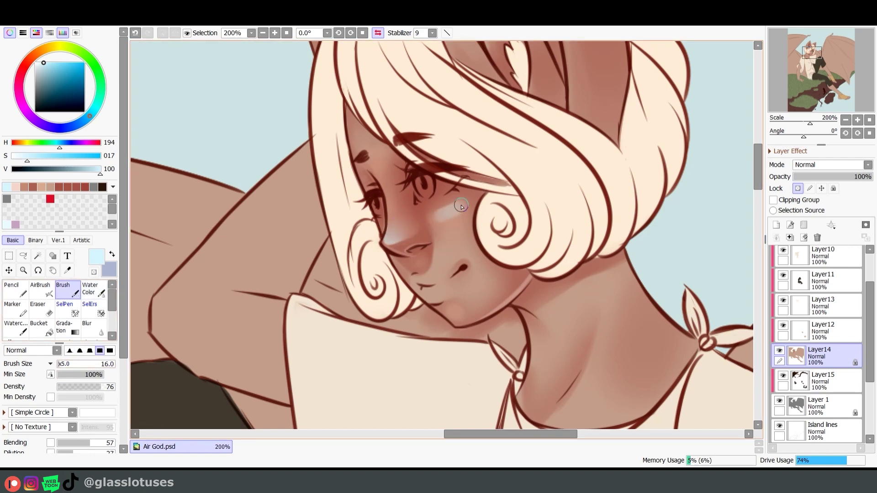
pyautogui.press('c')
pyautogui.press('b')
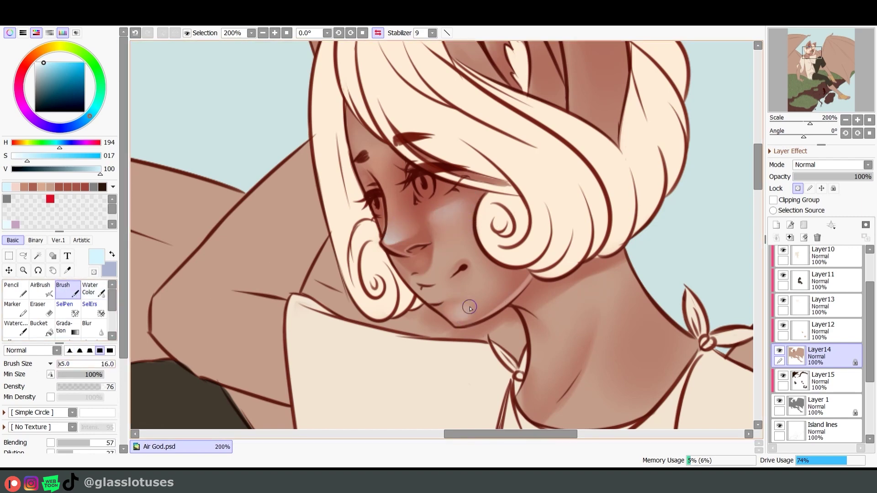
# Step: Soften the cheek highlight below the near eye with a sampled skin tone (H 21, S 23, V 77) at size 8 and Water Color
pyautogui.keyDown('alt'); pyautogui.click(441, 228); pyautogui.keyUp('alt')
pyautogui.press('[')
pyautogui.press('[')
pyautogui.press('[')
pyautogui.press('[')
pyautogui.press('[')
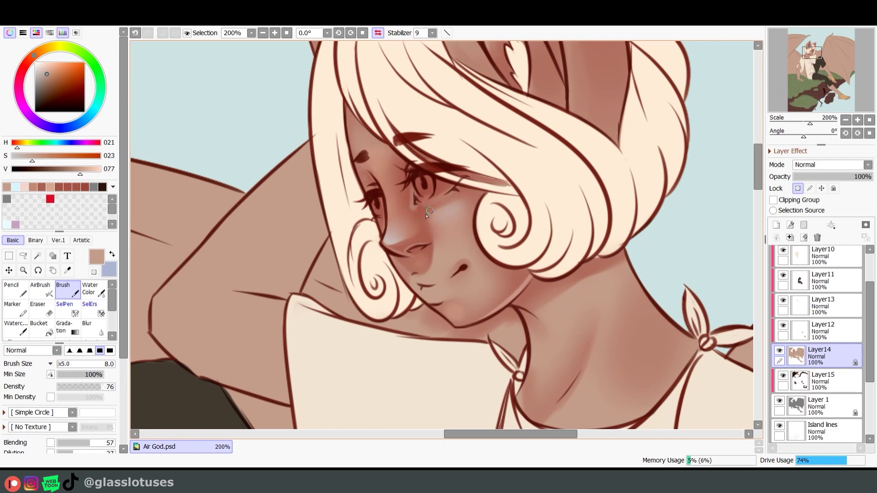
pyautogui.press('c')
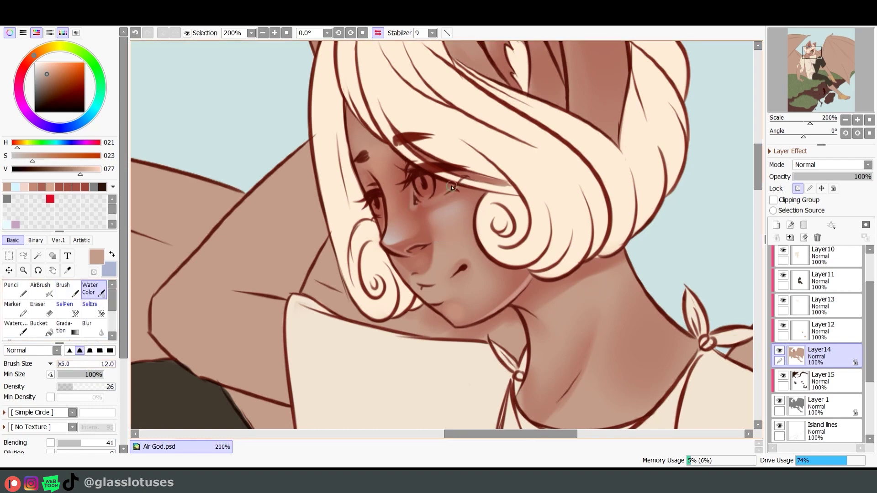
# Step: Paint the lips dark reddish brown, starting with H 21, S 57, V 36 at size 16, and blend their shading with Water Color
pyautogui.keyDown('alt'); pyautogui.click(416, 277); pyautogui.keyUp('alt')
pyautogui.press('b')
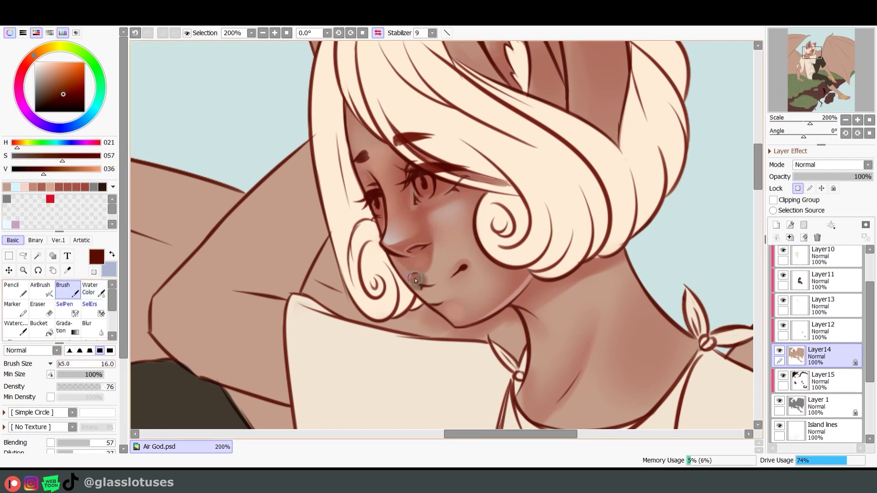
pyautogui.moveTo(415, 279)
pyautogui.mouseDown()
pyautogui.moveTo(448, 277)
pyautogui.moveTo(425, 288)
pyautogui.moveTo(438, 299)
pyautogui.moveTo(440, 291)
pyautogui.moveTo(420, 284)
pyautogui.moveTo(434, 280)
pyautogui.moveTo(449, 297)
pyautogui.mouseUp()
pyautogui.keyDown('alt'); pyautogui.click(425, 280); pyautogui.keyUp('alt')
pyautogui.press('[')
pyautogui.press('[')
pyautogui.keyDown('alt'); pyautogui.click(440, 291); pyautogui.keyUp('alt')
pyautogui.press('c')
pyautogui.press('b')
# Step: Add pale blue (H 196, S 20, V 100) and orange (H 19, S 47, V 90) light to the lips, blending with Water Color
pyautogui.keyDown('alt'); pyautogui.click(476, 276); pyautogui.keyUp('alt')
pyautogui.keyDown('alt'); pyautogui.click(470, 264); pyautogui.keyUp('alt')
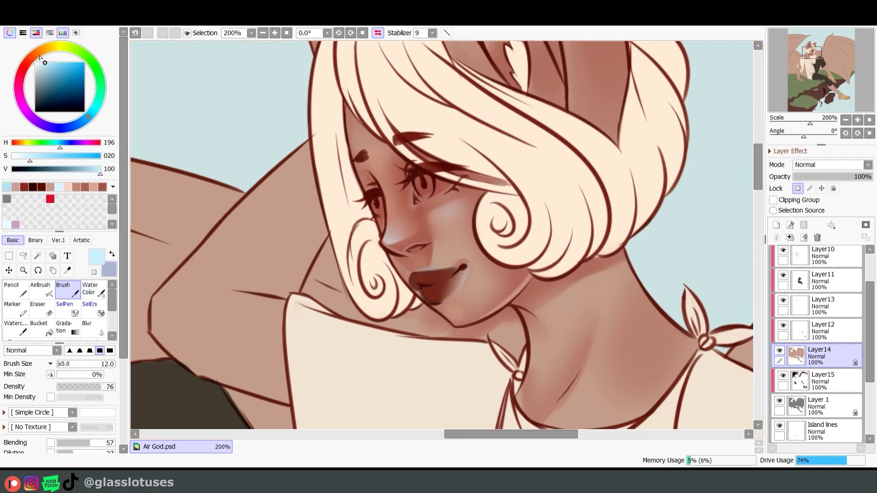
pyautogui.moveTo(429, 277)
pyautogui.mouseDown()
pyautogui.moveTo(448, 323)
pyautogui.moveTo(487, 241)
pyautogui.moveTo(440, 262)
pyautogui.moveTo(443, 244)
pyautogui.mouseUp()
pyautogui.press('c')
pyautogui.keyDown('alt'); pyautogui.click(434, 255); pyautogui.keyUp('alt')
pyautogui.press('b')
pyautogui.keyDown('alt'); pyautogui.click(259, 125); pyautogui.keyUp('alt')
pyautogui.keyDown('alt'); pyautogui.click(441, 259); pyautogui.keyUp('alt')
pyautogui.press('c')
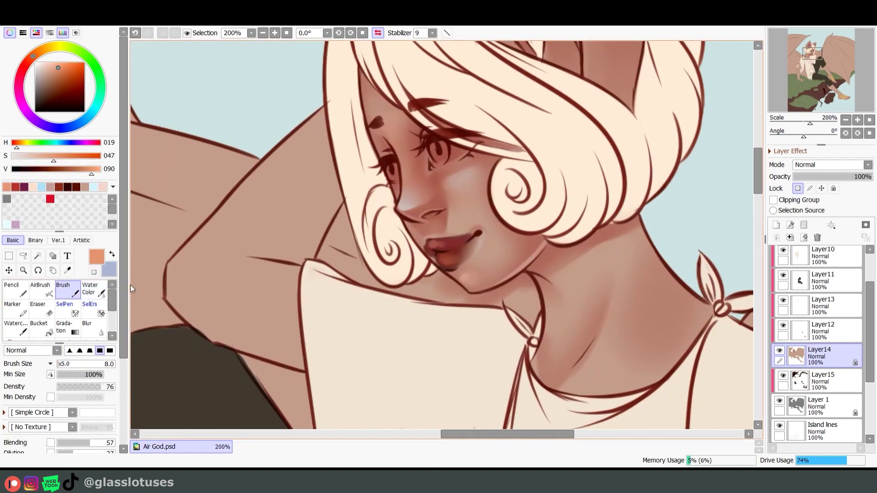
pyautogui.press('b')
pyautogui.keyDown('alt'); pyautogui.click(446, 260); pyautogui.keyUp('alt')
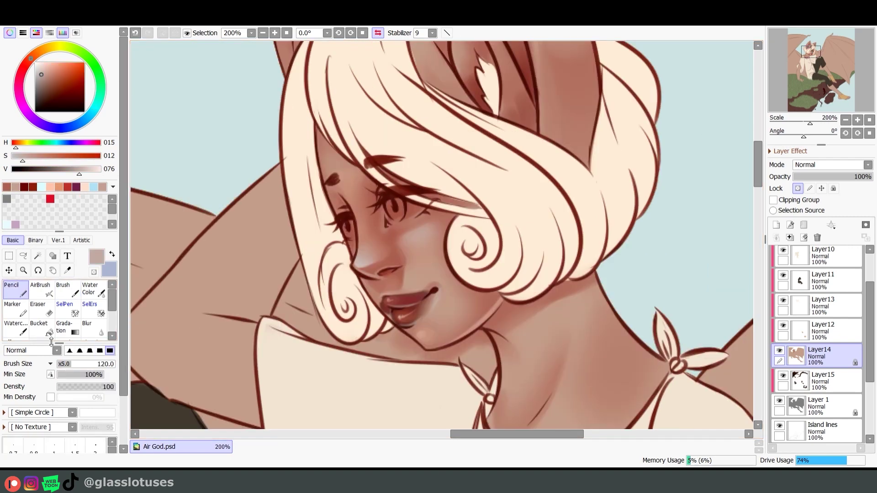
# Step: Fill the near eye with greyish pink (H 15, S 12, V 76) using the Pencil at size 8, and lighten its white with the Brush
pyautogui.click(59, 364)
pyautogui.moveTo(391, 214); pyautogui.dragTo(420, 208)
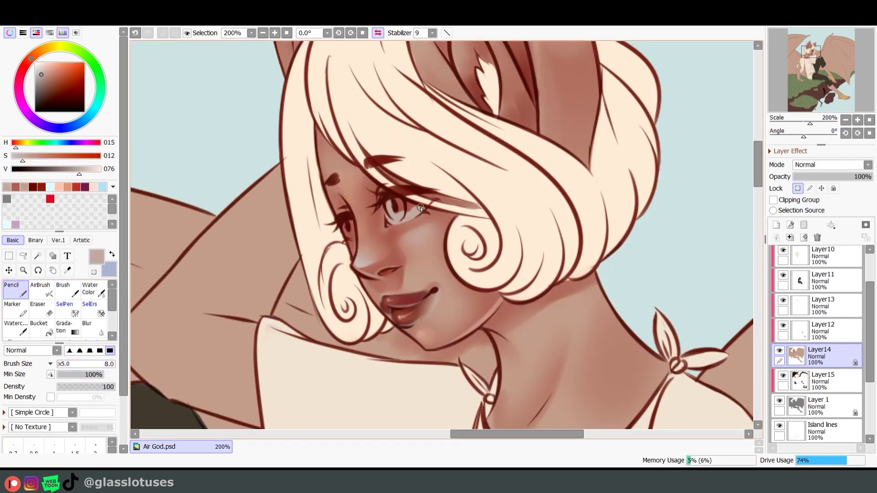
pyautogui.press('b')
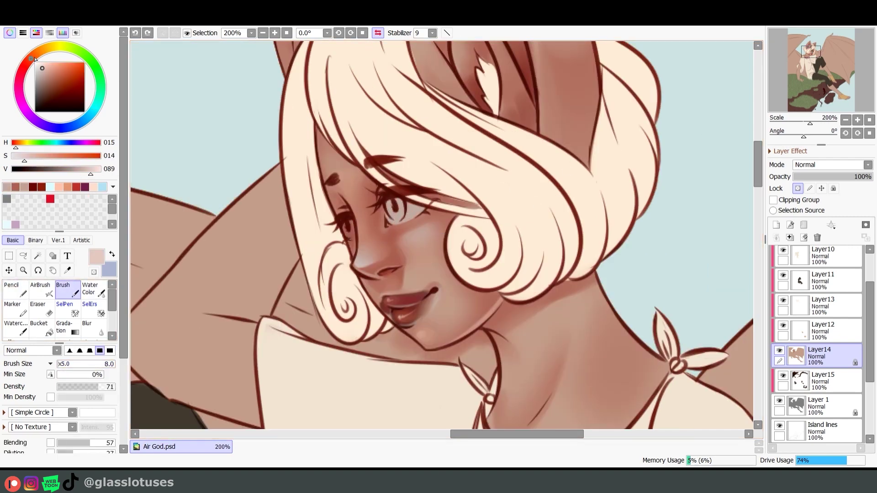
pyautogui.keyDown('alt'); pyautogui.click(406, 211); pyautogui.keyUp('alt')
pyautogui.keyDown('alt'); pyautogui.click(404, 215); pyautogui.keyUp('alt')
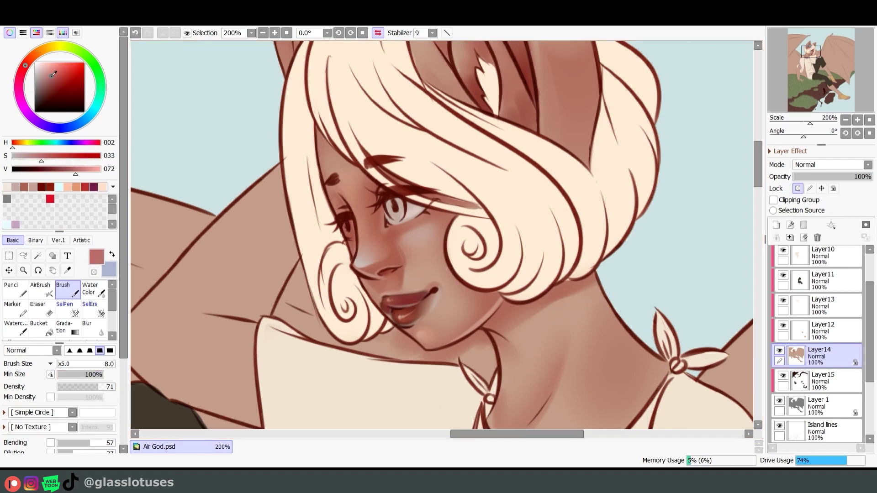
# Step: Paint both irises in dark brown and deep red with darker pupils, and refine their shading at brush size 5
pyautogui.keyDown('alt'); pyautogui.click(401, 159); pyautogui.keyUp('alt')
pyautogui.moveTo(390, 203)
pyautogui.mouseDown()
pyautogui.moveTo(398, 215)
pyautogui.moveTo(398, 201)
pyautogui.mouseUp()
pyautogui.press('n')
pyautogui.scroll(3, 352, 238)
pyautogui.press('b')
pyautogui.keyDown('alt'); pyautogui.click(373, 221); pyautogui.keyUp('alt')
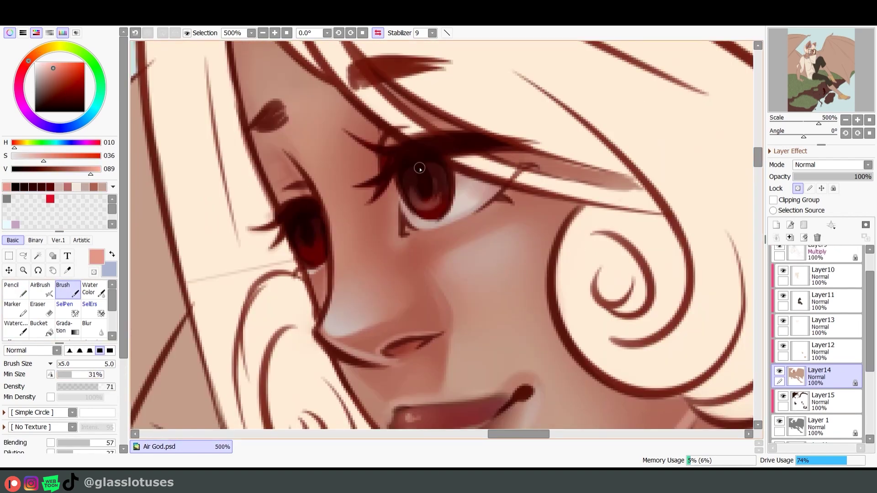
# Step: Create a new layer above Layer9 and paint a near-white highlight (H 10, S 7, V 100) in the near eye
pyautogui.scroll(1, 817, 320)
pyautogui.click(822, 284)
pyautogui.keyDown('alt'); pyautogui.click(201, 122); pyautogui.keyUp('alt')
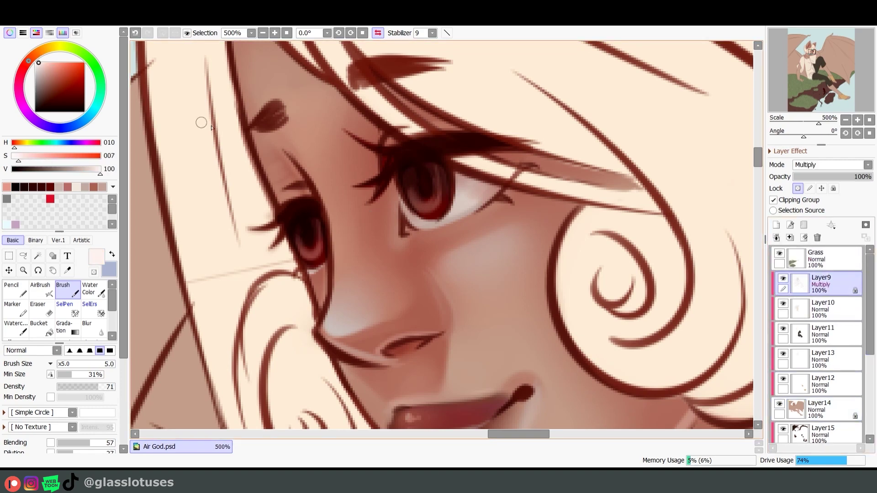
pyautogui.click(777, 225)
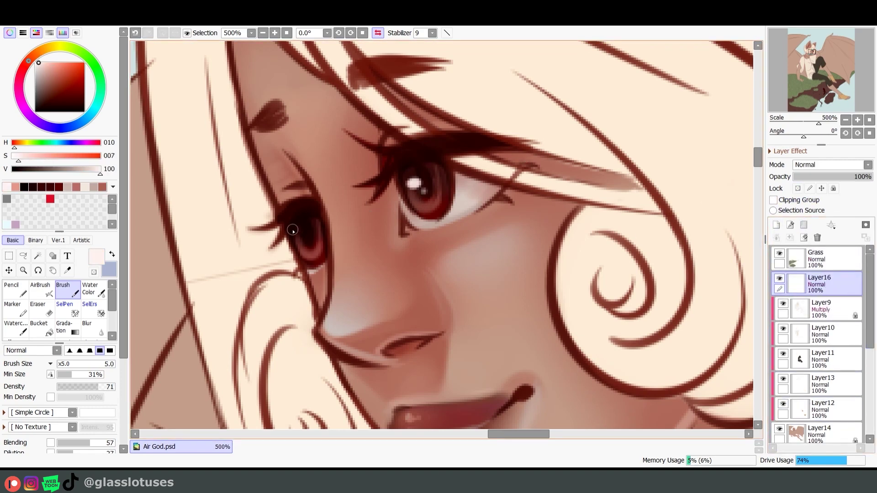
# Step: Brush soft reddish shading across the wing membranes on Layer14, using a sampled tone (H 11, S 35, V 68) at size 300
pyautogui.scroll(-5, 292, 230)
pyautogui.click(817, 431)
pyautogui.keyDown('alt'); pyautogui.click(421, 215); pyautogui.keyUp('alt')
pyautogui.moveTo(293, 320); pyautogui.dragTo(372, 182)
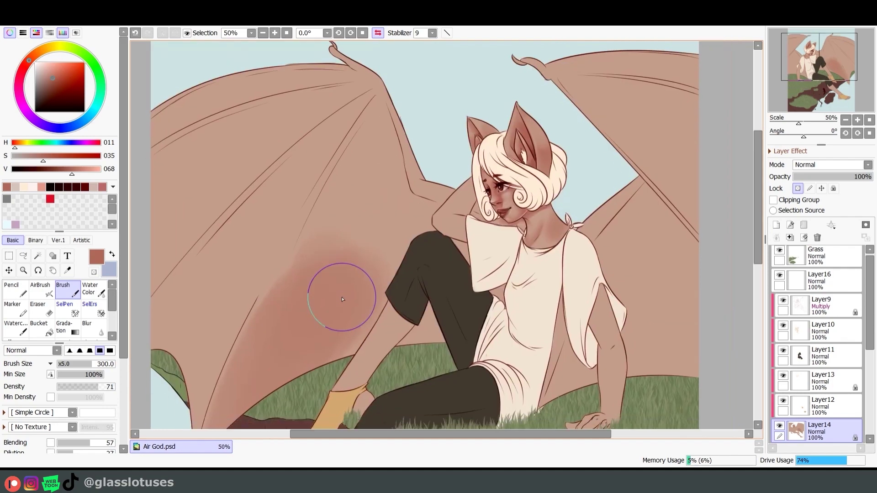
pyautogui.moveTo(343, 299); pyautogui.dragTo(348, 186)
pyautogui.moveTo(372, 102)
pyautogui.mouseDown()
pyautogui.moveTo(246, 107)
pyautogui.moveTo(155, 274)
pyautogui.mouseUp()
pyautogui.scroll(-3, 219, 250)
pyautogui.moveTo(219, 250); pyautogui.dragTo(180, 192)
pyautogui.scroll(3, 180, 133)
pyautogui.scroll(3, 411, 237)
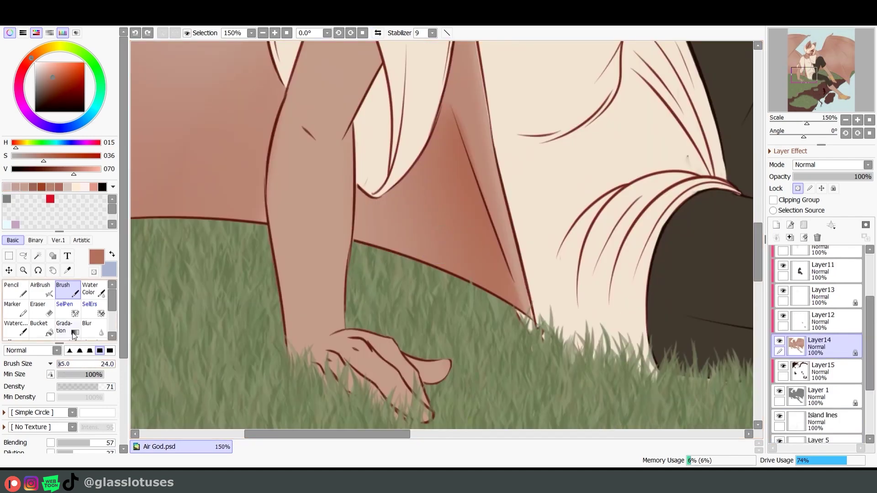
# Step: Brush reddish shading (H 15, S 36, V 70) on the supporting arm and hand at size 24, blending with Water Color at size 52
pyautogui.scroll(4, 287, 347)
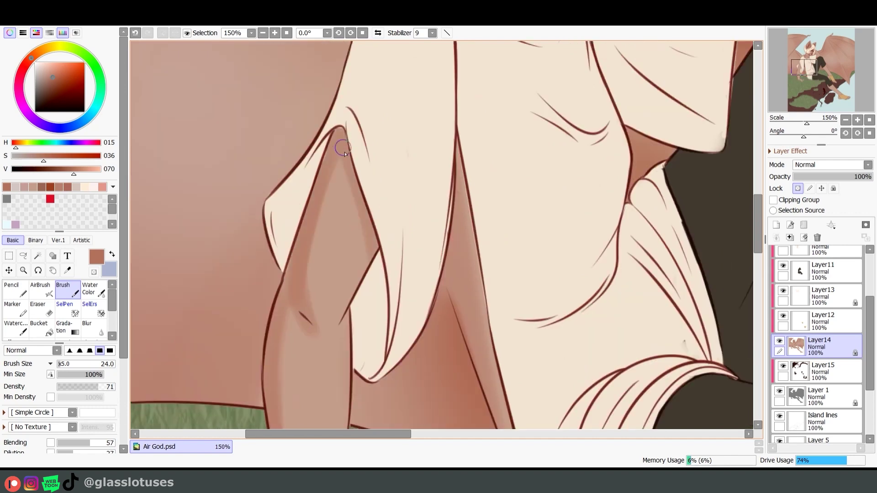
pyautogui.moveTo(345, 154); pyautogui.dragTo(348, 323)
pyautogui.scroll(-4, 331, 306)
pyautogui.press('v')
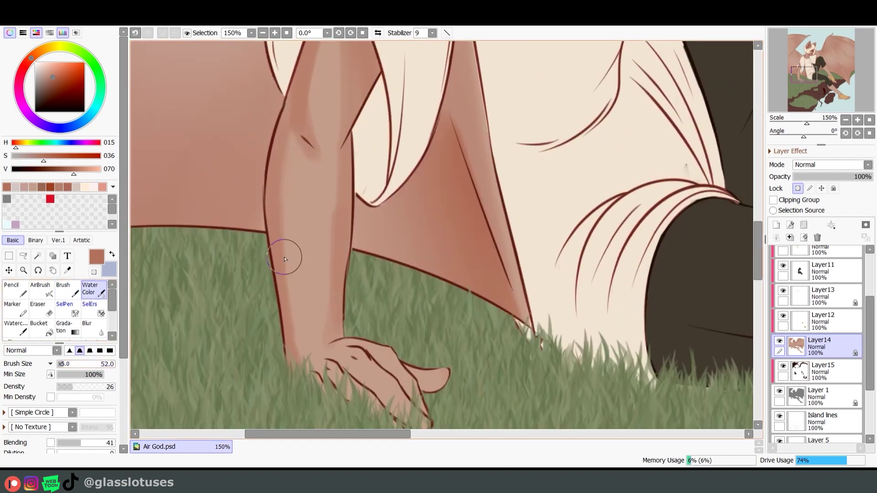
pyautogui.scroll(4, 342, 157)
pyautogui.scroll(-4, 357, 352)
pyautogui.press('b')
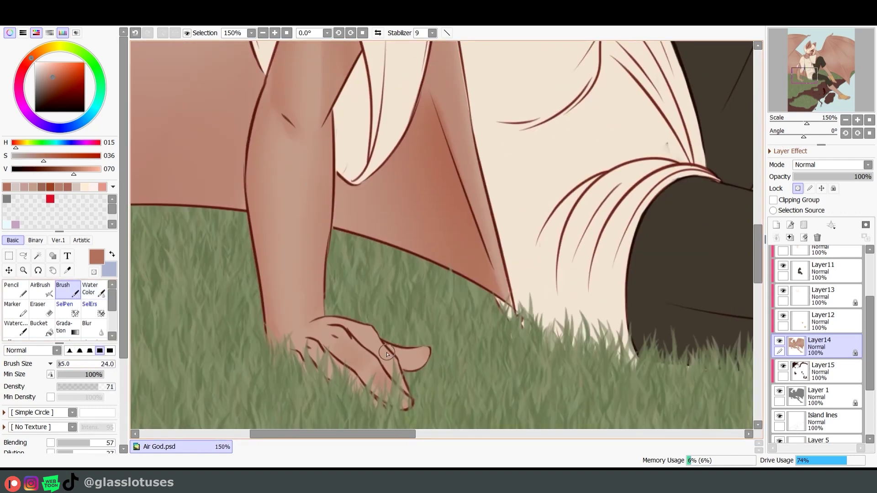
# Step: Shade the extended lower leg below the trouser hem with brown (H 15, S 47, V 60) at size 40, blending with Water Color
pyautogui.scroll(-2, 427, 333)
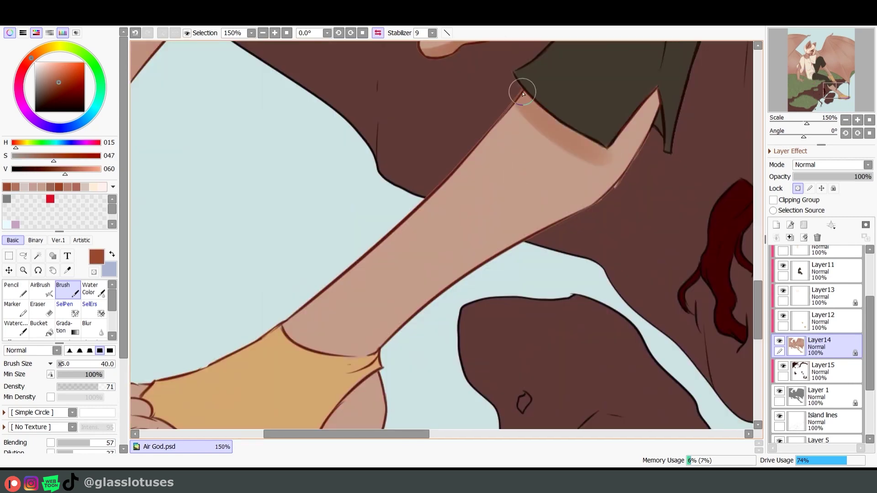
pyautogui.moveTo(519, 92); pyautogui.dragTo(597, 184)
pyautogui.hotkey('ctrl', 'z')
pyautogui.moveTo(649, 115); pyautogui.dragTo(589, 169)
pyautogui.moveTo(649, 137); pyautogui.dragTo(372, 336)
pyautogui.press('v')
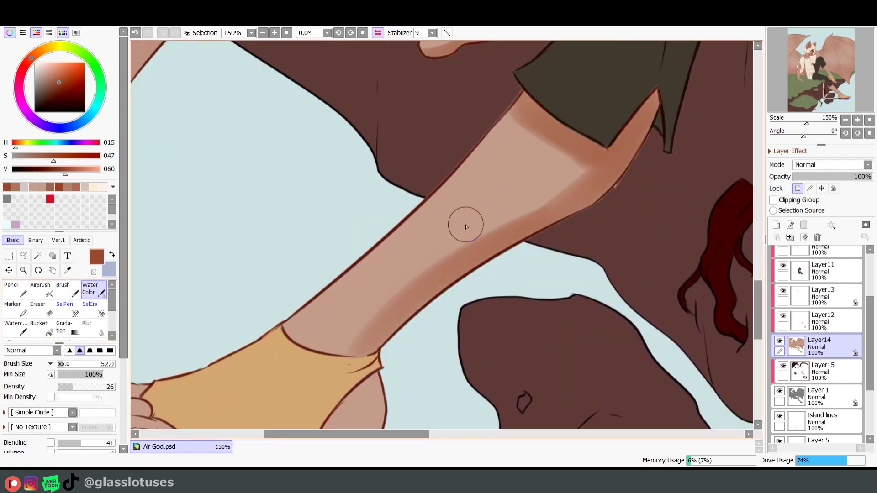
pyautogui.moveTo(439, 368); pyautogui.dragTo(601, 204)
# Step: Brush brown shading on the extended foot's toes and heel at size 20 and blend it with Water Color
pyautogui.press('b')
pyautogui.moveTo(534, 215); pyautogui.dragTo(503, 283)
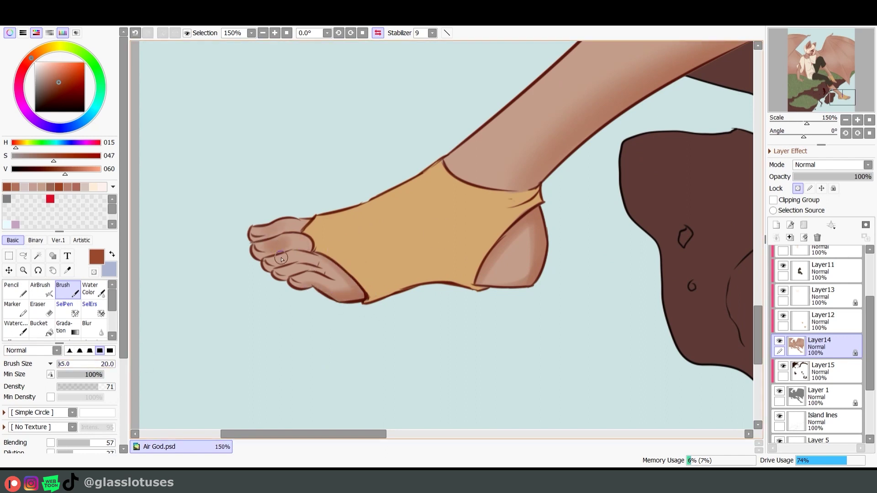
pyautogui.press('v')
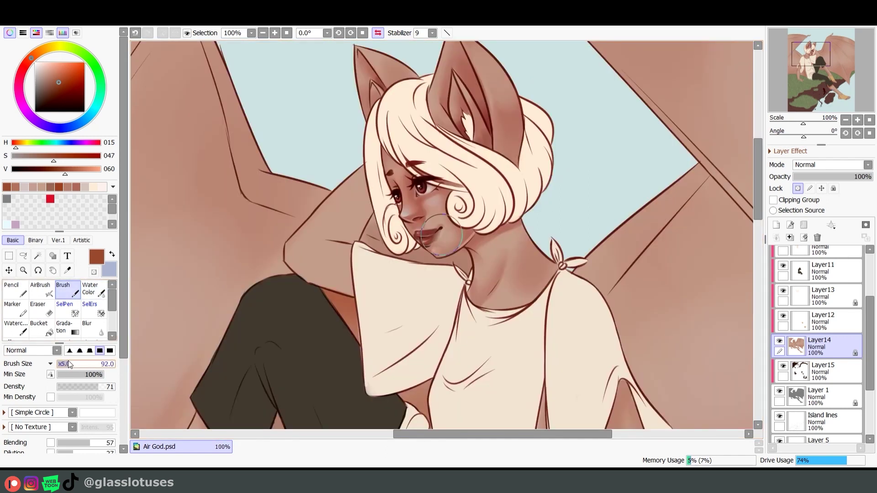
# Step: Brush brown shading along the raised arm beside the hair and sleeve at size 36, blending with Water Color
pyautogui.moveTo(352, 242)
pyautogui.mouseDown()
pyautogui.moveTo(358, 208)
pyautogui.moveTo(367, 211)
pyautogui.mouseUp()
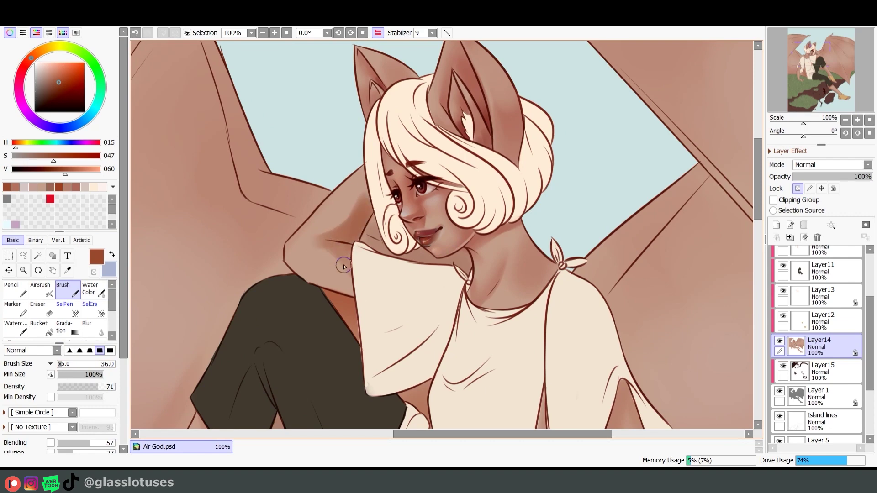
pyautogui.keyDown('alt'); pyautogui.click(327, 254); pyautogui.keyUp('alt')
pyautogui.press('v')
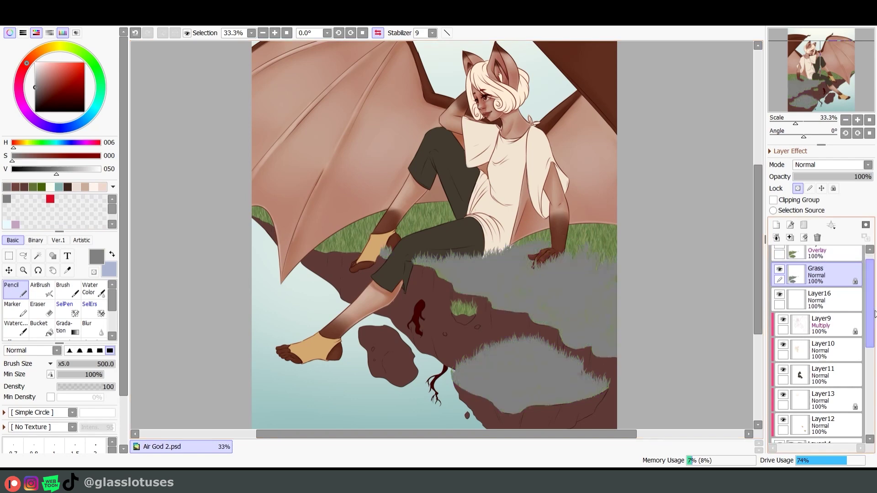
# Step: Toggle the visibility of the grass Overlay layers Layer18 and Layer19 in Air God 2.psd to compare the grass colouring
pyautogui.click(827, 360)
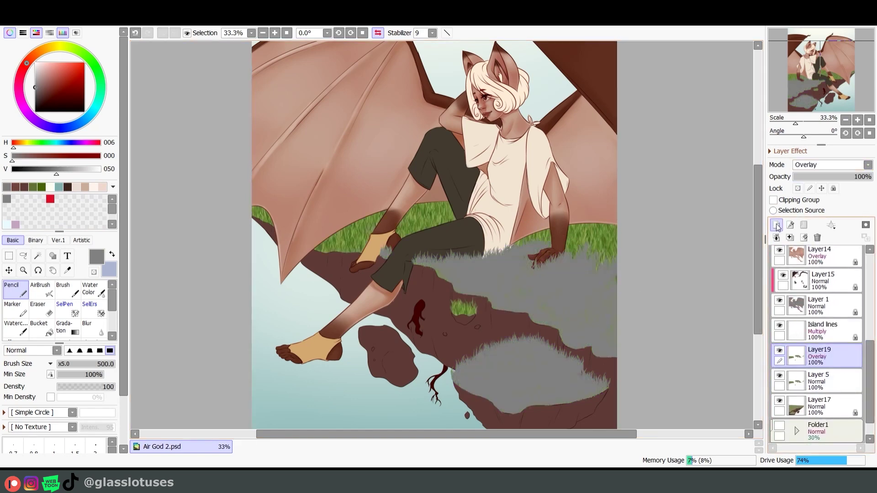
pyautogui.scroll(5, 822, 319)
pyautogui.click(826, 255)
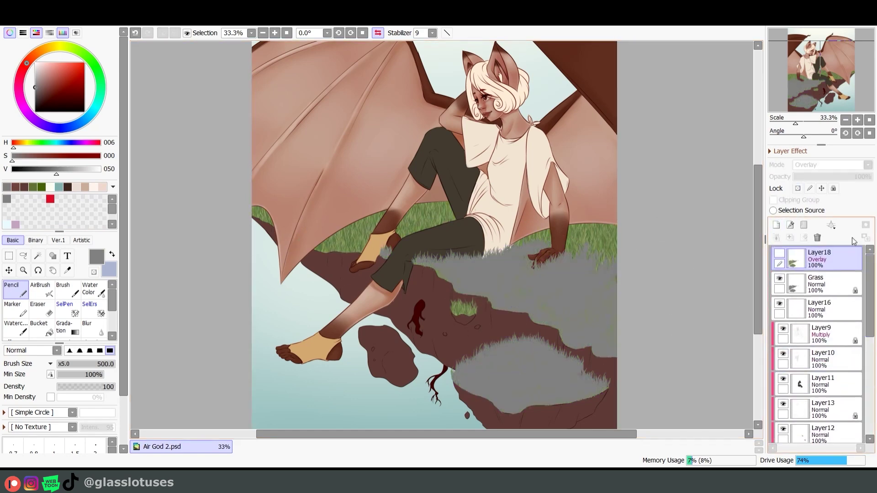
pyautogui.click(779, 253)
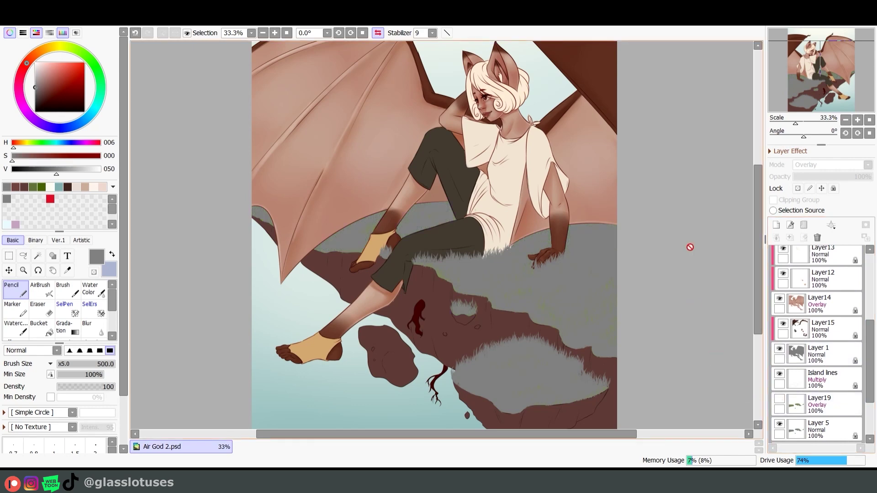
pyautogui.click(779, 399)
pyautogui.click(830, 402)
pyautogui.click(779, 399)
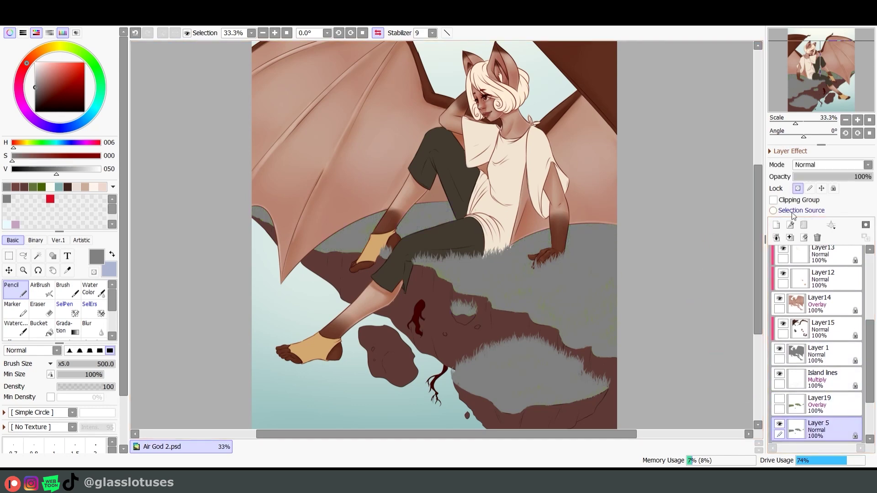
# Step: Shade the grass with sampled dark green (H 79, S 20, V 37) at brush size 192 on the Grass layer, blending with Water Color
pyautogui.scroll(-2, 822, 365)
pyautogui.click(833, 382)
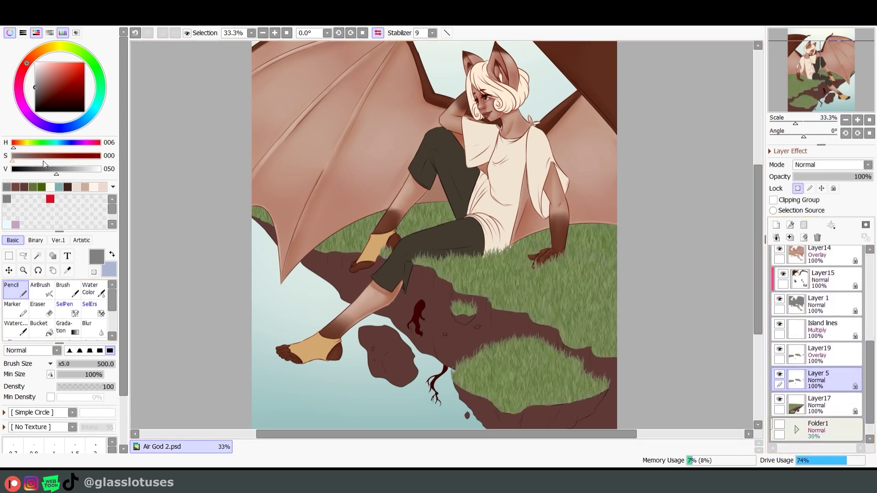
pyautogui.click(41, 187)
pyautogui.click(40, 288)
pyautogui.click(64, 289)
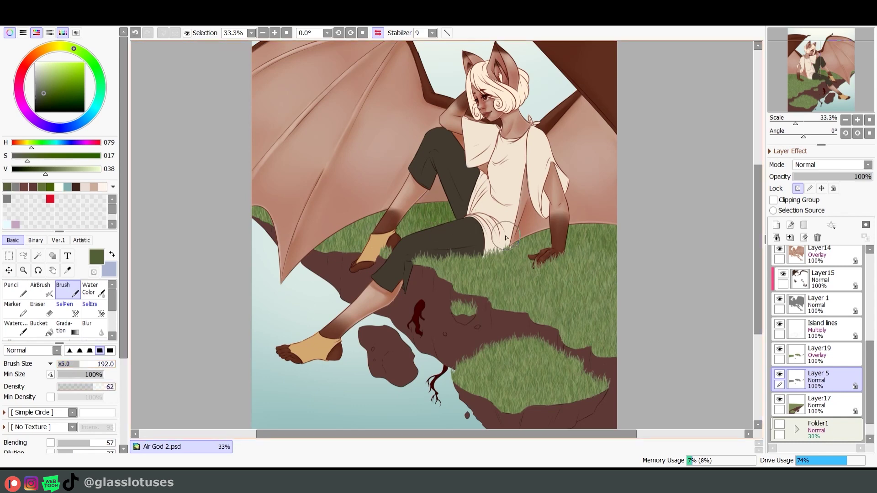
pyautogui.keyDown('alt'); pyautogui.click(335, 249); pyautogui.keyUp('alt')
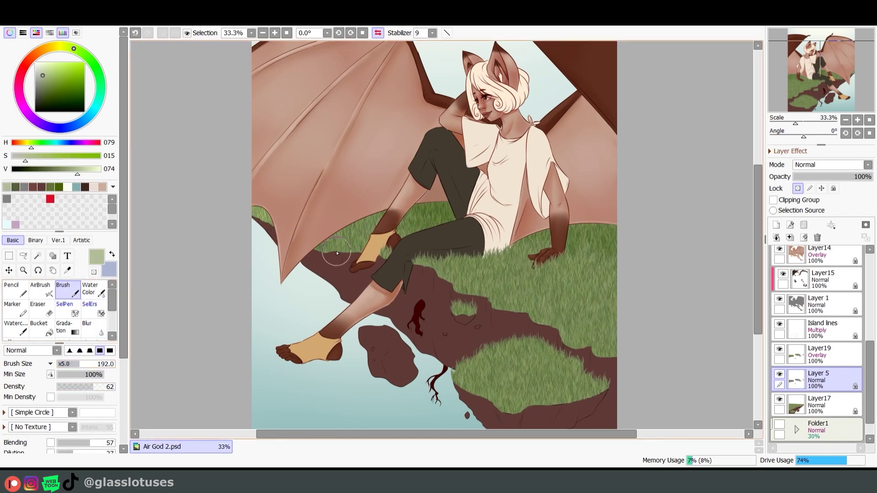
pyautogui.keyDown('ctrl'); pyautogui.keyDown('shift'); pyautogui.click(469, 286); pyautogui.keyUp('shift'); pyautogui.keyUp('ctrl')
pyautogui.keyDown('alt'); pyautogui.click(612, 258); pyautogui.keyUp('alt')
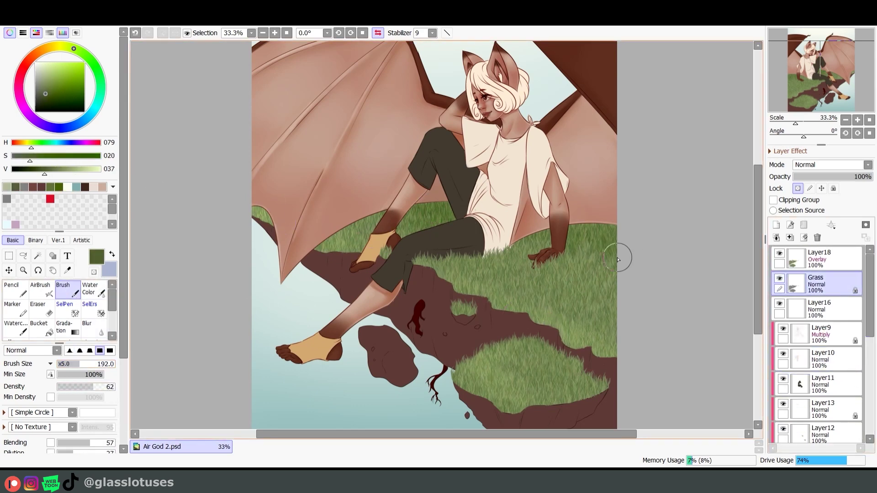
pyautogui.press('c')
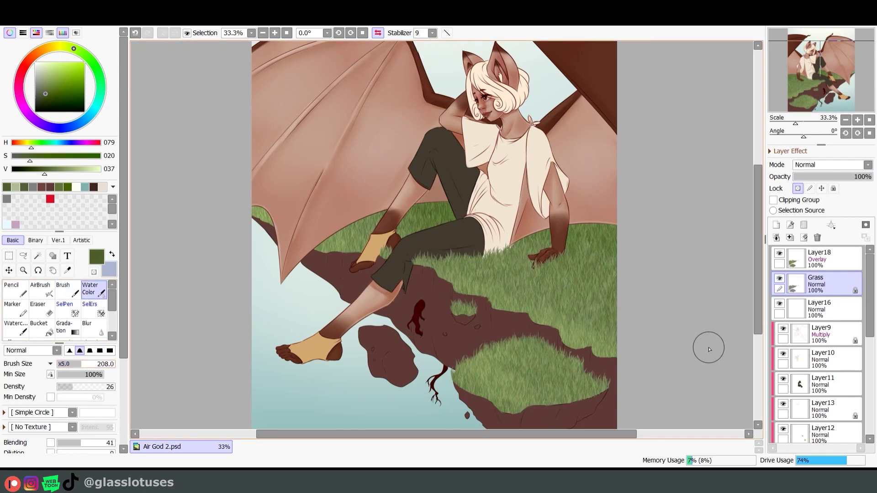
# Step: Brush pale yellow highlights (H 61, S 29, V 91) over the grass mounds on the Grass layer and Layer 5, blending with Water Color
pyautogui.keyDown('alt'); pyautogui.click(473, 335); pyautogui.keyUp('alt')
pyautogui.keyDown('alt'); pyautogui.click(462, 347); pyautogui.keyUp('alt')
pyautogui.click(60, 46)
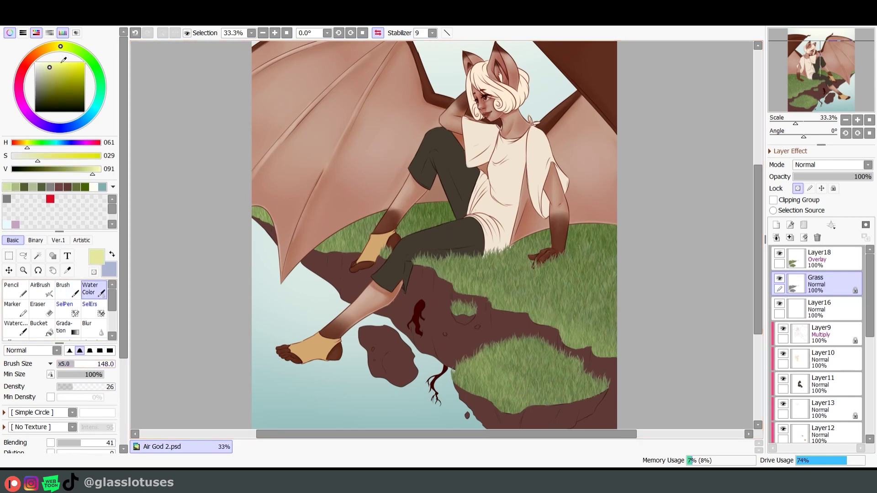
pyautogui.press('b')
pyautogui.moveTo(470, 365)
pyautogui.mouseDown()
pyautogui.moveTo(502, 360)
pyautogui.moveTo(529, 383)
pyautogui.moveTo(525, 310)
pyautogui.moveTo(562, 301)
pyautogui.mouseUp()
pyautogui.press('c')
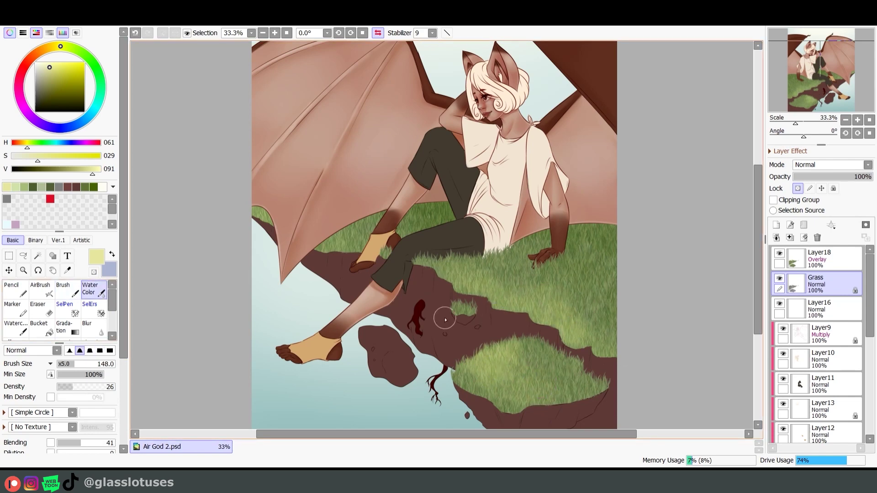
pyautogui.press('b')
pyautogui.keyDown('ctrl'); pyautogui.keyDown('shift'); pyautogui.click(469, 315); pyautogui.keyUp('shift'); pyautogui.keyUp('ctrl')
pyautogui.keyDown('ctrl'); pyautogui.keyDown('shift'); pyautogui.click(470, 315); pyautogui.keyUp('shift'); pyautogui.keyUp('ctrl')
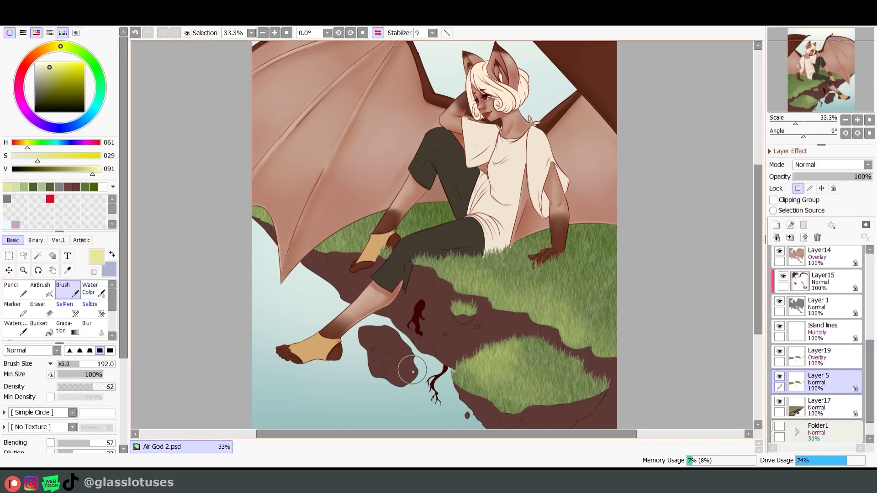
# Step: Shade the rock below the front grass mound with dark brown (H 3, S 19, V 23) at size 60 on Layer20 clipped to Layer17
pyautogui.keyDown('ctrl'); pyautogui.keyDown('shift'); pyautogui.click(497, 323); pyautogui.keyUp('shift'); pyautogui.keyUp('ctrl')
pyautogui.keyDown('alt'); pyautogui.click(497, 323); pyautogui.keyUp('alt')
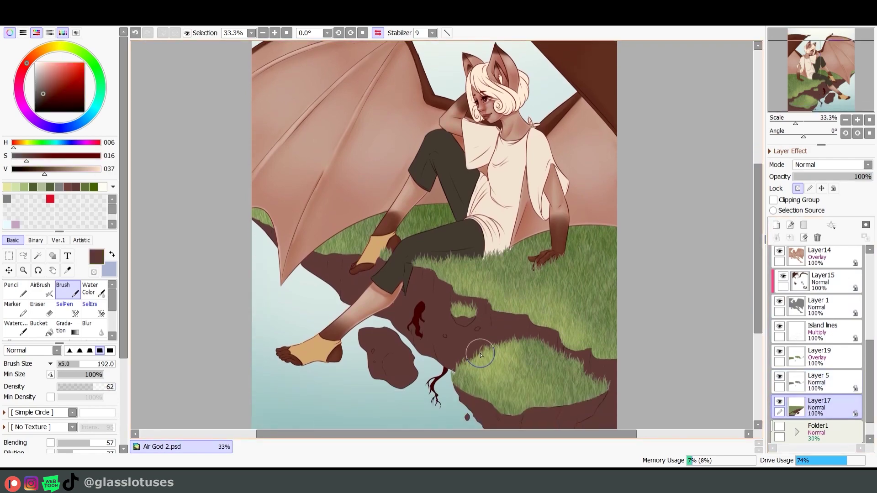
pyautogui.hotkey('ctrl', 'a')
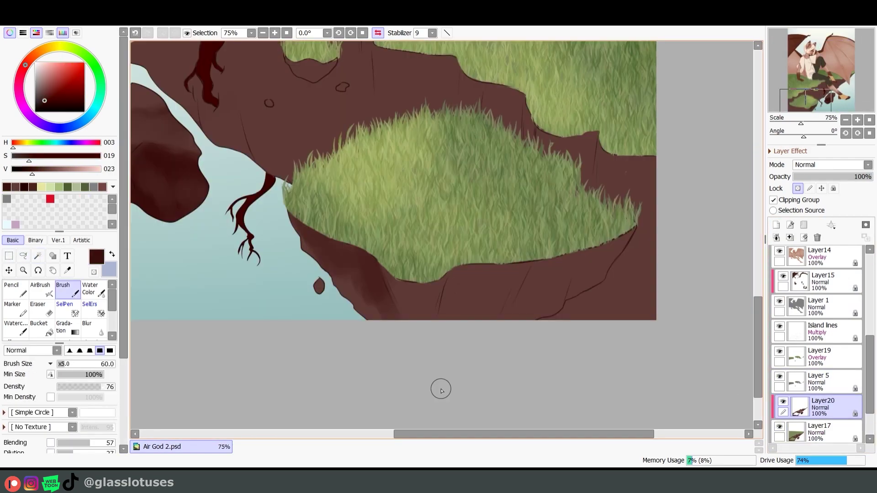
pyautogui.moveTo(367, 259); pyautogui.dragTo(455, 301)
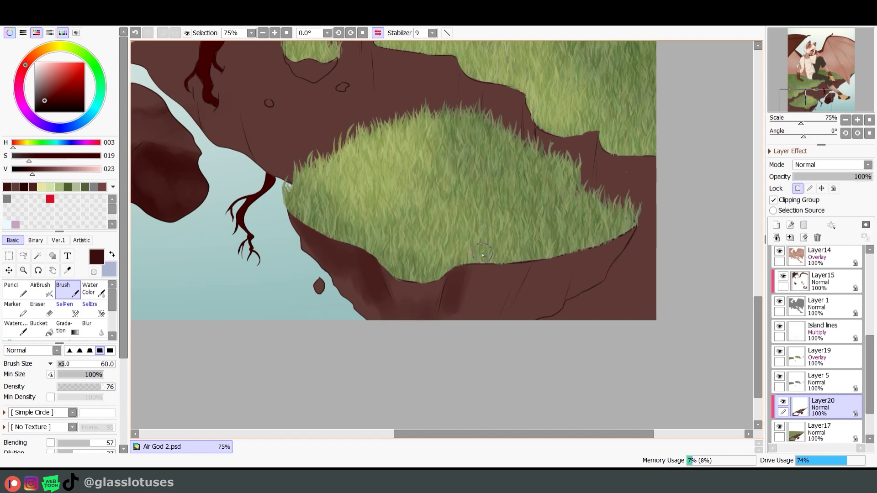
pyautogui.moveTo(482, 255)
pyautogui.mouseDown()
pyautogui.moveTo(507, 278)
pyautogui.moveTo(445, 397)
pyautogui.moveTo(567, 319)
pyautogui.moveTo(589, 237)
pyautogui.moveTo(593, 282)
pyautogui.moveTo(558, 296)
pyautogui.mouseUp()
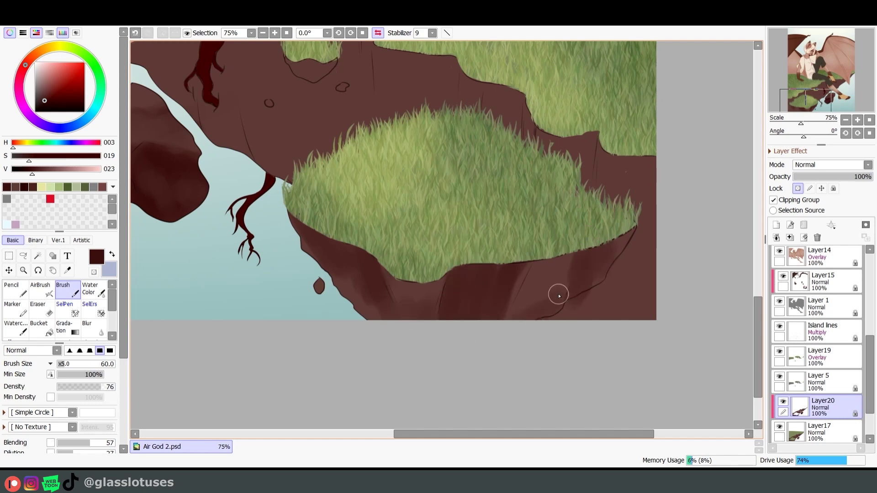
pyautogui.moveTo(506, 314)
pyautogui.mouseDown()
pyautogui.moveTo(371, 352)
pyautogui.moveTo(314, 294)
pyautogui.mouseUp()
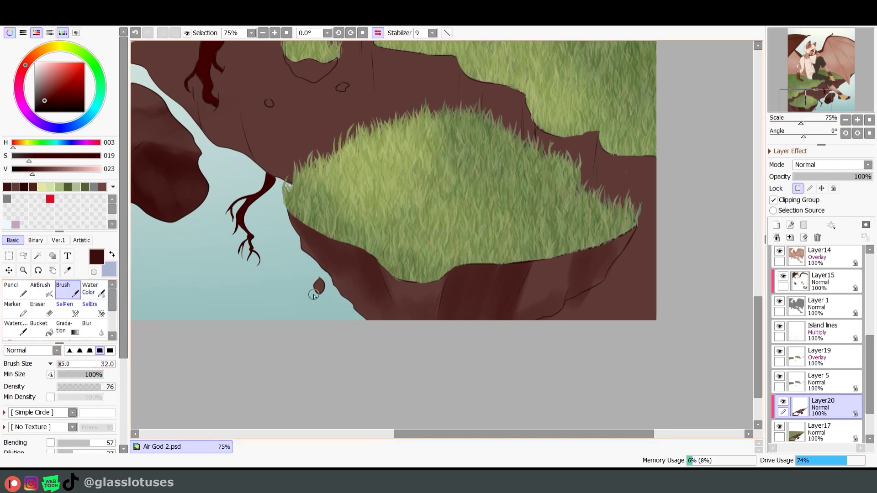
pyautogui.keyDown('alt'); pyautogui.click(584, 299); pyautogui.keyUp('alt')
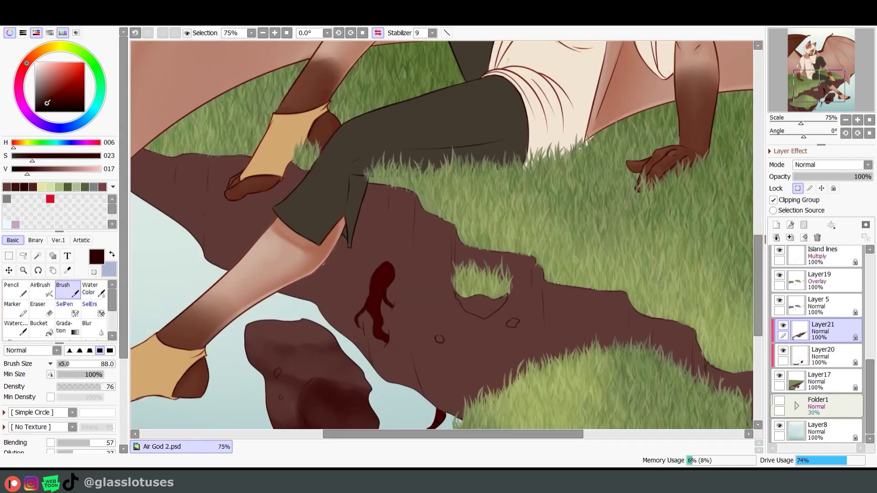
# Step: Brush vertical shading down the island's cliff face on clipped Layer21, using dark brown (H 6, S 26, V 25) and reddish brown (H 12, S 36, V 49)
pyautogui.moveTo(397, 192)
pyautogui.mouseDown()
pyautogui.moveTo(401, 368)
pyautogui.moveTo(453, 401)
pyautogui.moveTo(330, 241)
pyautogui.mouseUp()
pyautogui.moveTo(676, 292); pyautogui.dragTo(714, 293)
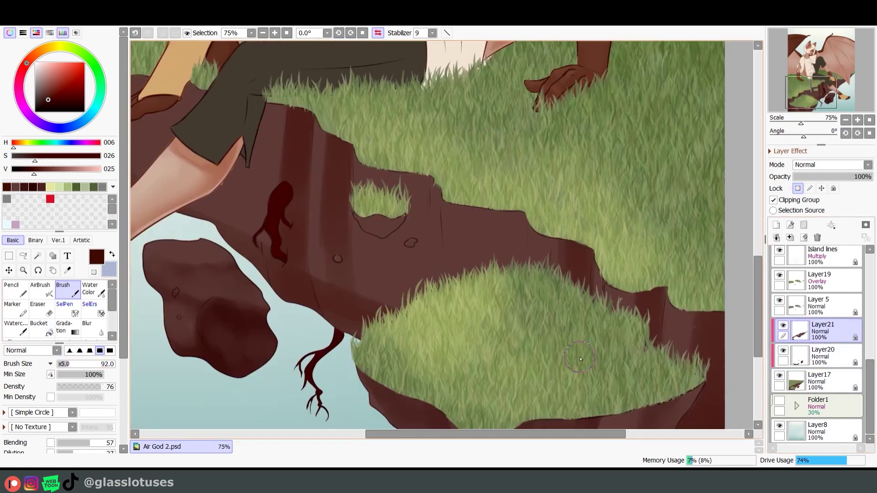
pyautogui.moveTo(425, 178); pyautogui.dragTo(436, 345)
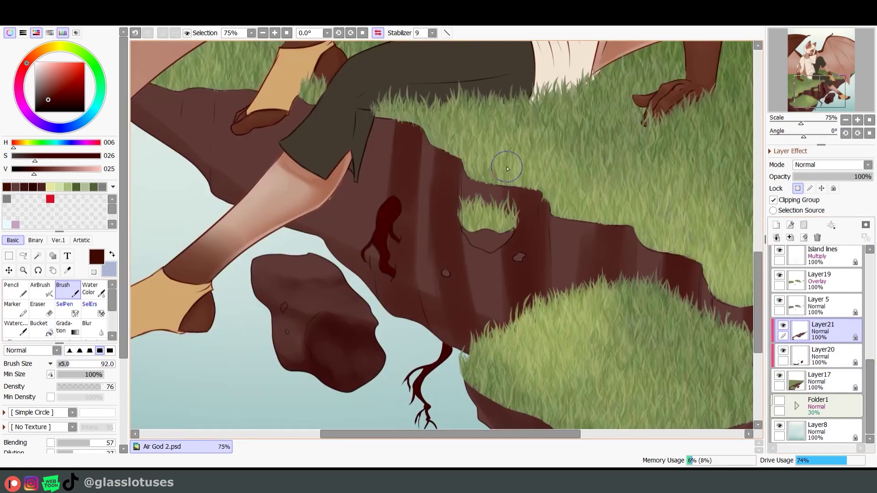
pyautogui.moveTo(505, 160); pyautogui.dragTo(342, 147)
pyautogui.moveTo(388, 187); pyautogui.dragTo(422, 252)
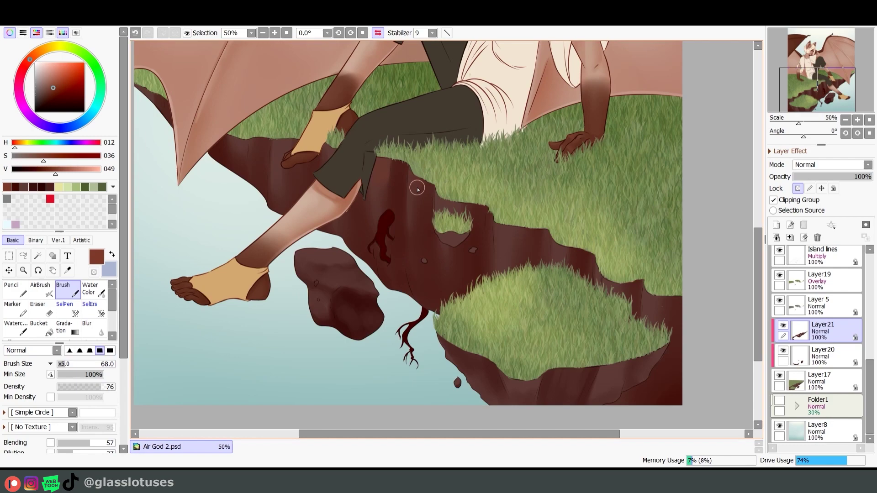
pyautogui.moveTo(417, 188)
pyautogui.mouseDown()
pyautogui.moveTo(441, 234)
pyautogui.moveTo(464, 224)
pyautogui.mouseUp()
# Step: Shade the ledge below the small grass tuft and the rock details on Layer20 with browns H 6, S 21, V 31 and H 6, S 37, V 16
pyautogui.hotkey('ctrl', 'Down')
pyautogui.keyDown('alt'); pyautogui.click(436, 252); pyautogui.keyUp('alt')
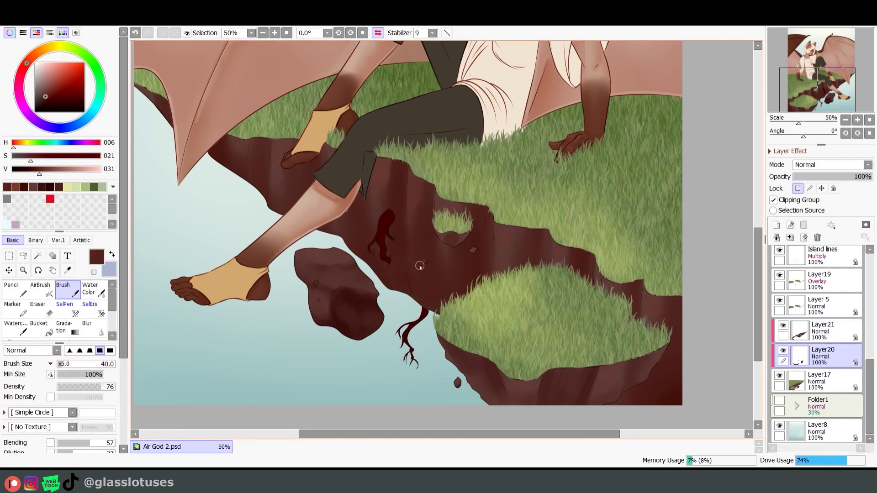
pyautogui.scroll(2, 436, 252)
pyautogui.keyDown('alt'); pyautogui.click(472, 257); pyautogui.keyUp('alt')
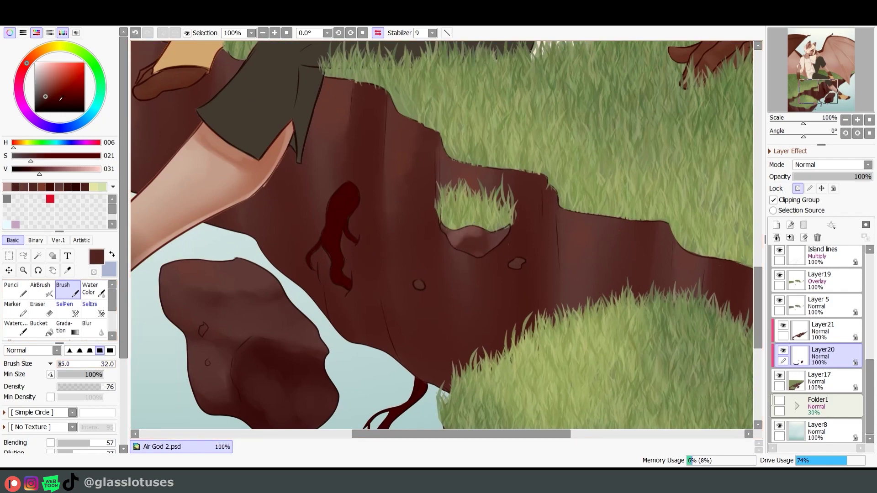
pyautogui.moveTo(404, 326); pyautogui.dragTo(480, 264)
pyautogui.press('[')
pyautogui.press('[')
pyautogui.press('[')
pyautogui.press('[')
pyautogui.press('[')
pyautogui.press('[')
pyautogui.press('[')
pyautogui.press('[')
pyautogui.press('[')
pyautogui.press('[')
pyautogui.press('[')
pyautogui.press('[')
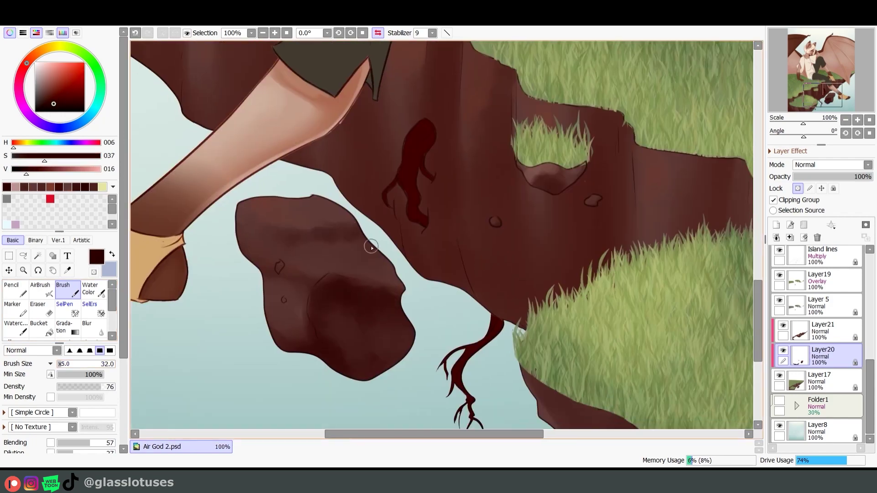
pyautogui.scroll(-2, 310, 367)
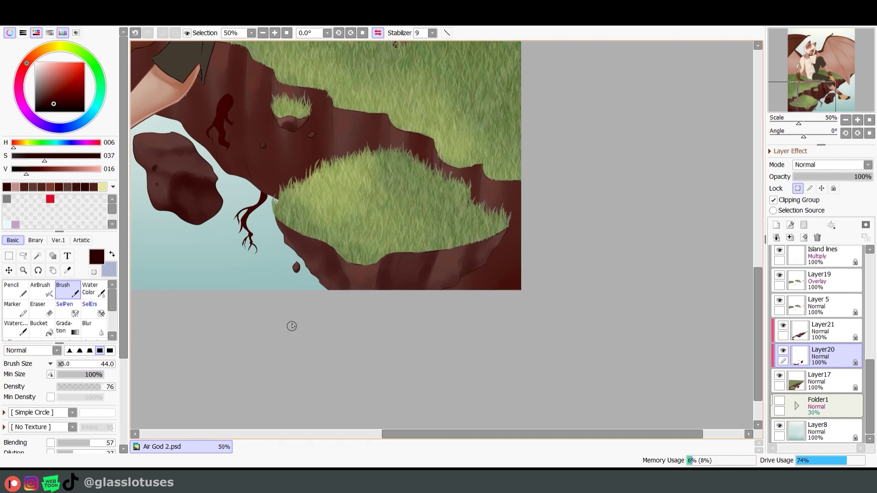
# Step: Add pinkish highlights (H 6, S 31, V 77) to the rock below the front grass mound at size 44
pyautogui.moveTo(292, 326); pyautogui.dragTo(401, 369)
pyautogui.keyDown('alt'); pyautogui.click(546, 317); pyautogui.keyUp('alt')
pyautogui.moveTo(582, 313); pyautogui.dragTo(614, 330)
# Step: Dab pinkish highlights down the cliff face on Layer21 and deepen its shadows with dark brown (H 6, S 60, V 16) at size 44
pyautogui.keyDown('ctrl'); pyautogui.keyDown('shift'); pyautogui.click(480, 189); pyautogui.keyUp('shift'); pyautogui.keyUp('ctrl')
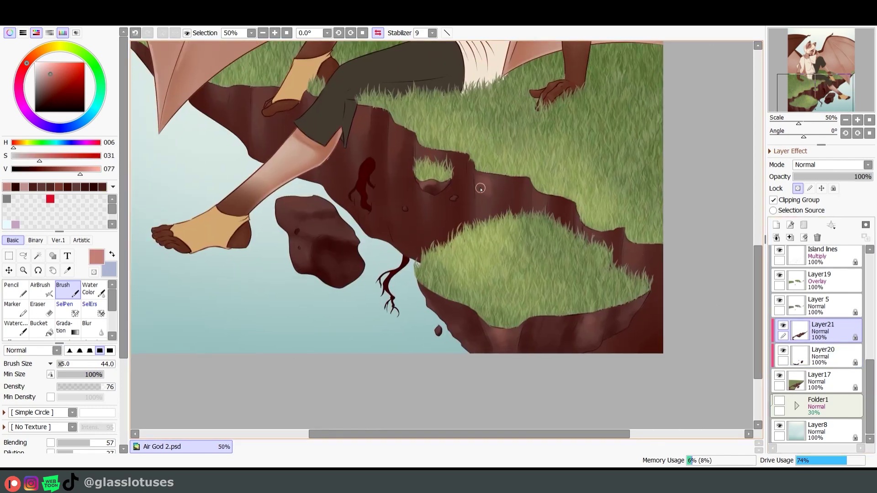
pyautogui.click(367, 129)
pyautogui.click(396, 133)
pyautogui.keyDown('alt'); pyautogui.click(384, 208); pyautogui.keyUp('alt')
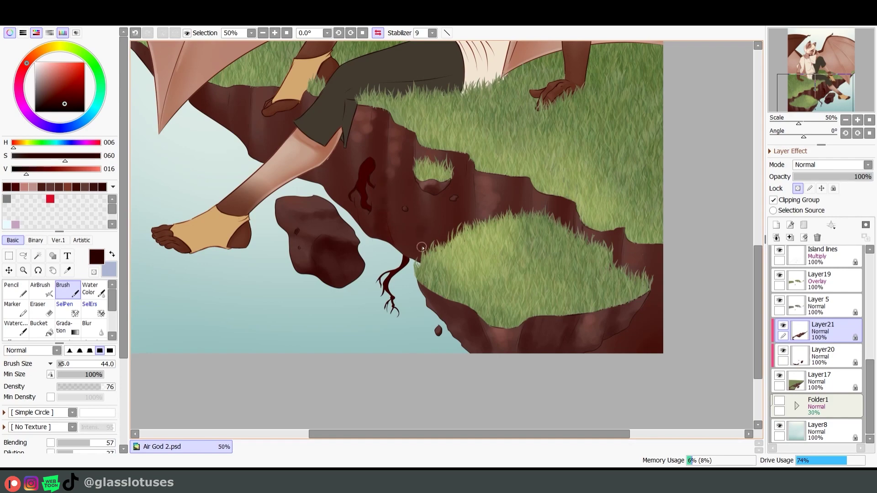
pyautogui.moveTo(660, 327); pyautogui.dragTo(763, 377)
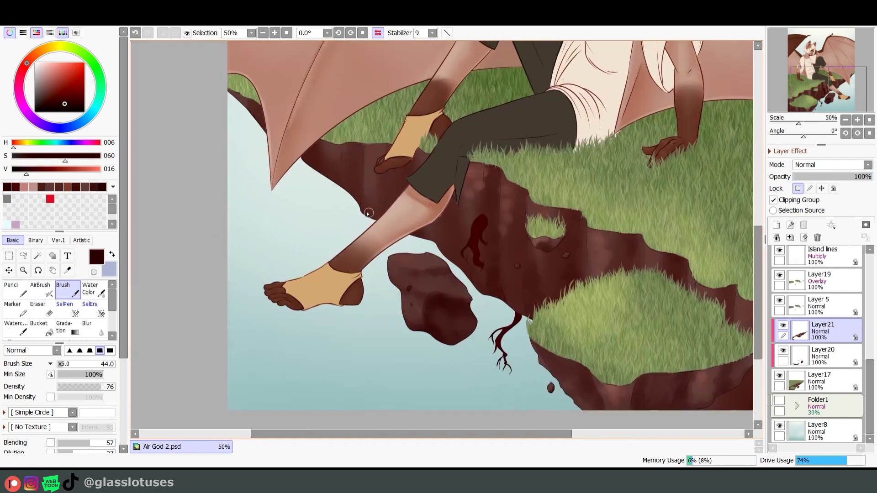
# Step: Shade the floating rock on Layer20 with dark brown (H 6, S 21, V 30) at size 80, refining its shadows with a smaller brush
pyautogui.scroll(1, 417, 317)
pyautogui.keyDown('ctrl'); pyautogui.keyDown('shift'); pyautogui.click(417, 316); pyautogui.keyUp('shift'); pyautogui.keyUp('ctrl')
pyautogui.keyDown('alt'); pyautogui.click(417, 317); pyautogui.keyUp('alt')
pyautogui.moveTo(397, 280)
pyautogui.mouseDown()
pyautogui.moveTo(413, 358)
pyautogui.moveTo(427, 308)
pyautogui.moveTo(465, 297)
pyautogui.mouseUp()
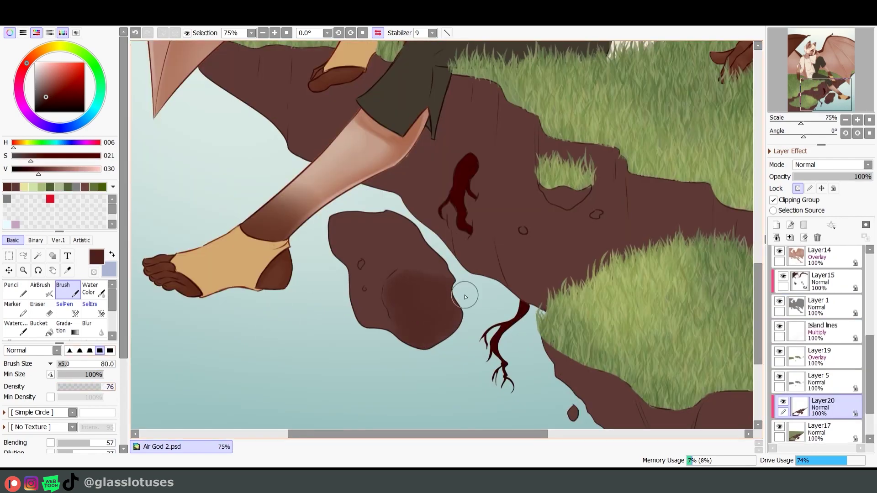
pyautogui.keyDown('alt'); pyautogui.click(411, 302); pyautogui.keyUp('alt')
pyautogui.moveTo(391, 287)
pyautogui.mouseDown()
pyautogui.moveTo(450, 323)
pyautogui.moveTo(441, 298)
pyautogui.moveTo(414, 301)
pyautogui.moveTo(403, 341)
pyautogui.moveTo(387, 329)
pyautogui.moveTo(405, 288)
pyautogui.mouseUp()
pyautogui.press('[')
pyautogui.press('[')
pyautogui.moveTo(440, 238)
pyautogui.mouseDown()
pyautogui.moveTo(368, 242)
pyautogui.moveTo(442, 257)
pyautogui.moveTo(337, 239)
pyautogui.moveTo(388, 338)
pyautogui.mouseUp()
pyautogui.keyDown('alt'); pyautogui.click(366, 224); pyautogui.keyUp('alt')
pyautogui.moveTo(366, 224); pyautogui.dragTo(378, 230)
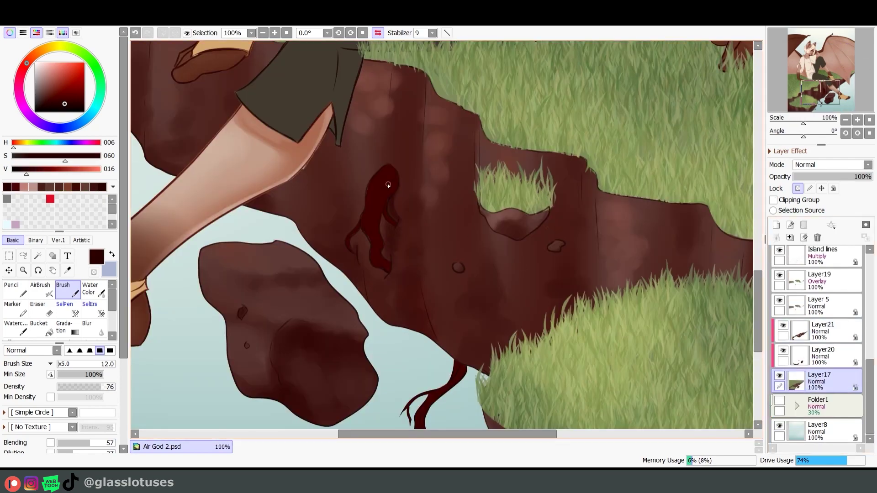
# Step: Brush red shading and highlights onto the root in the cliff face on Layer17 at size 12, with minimum size 0%
pyautogui.moveTo(387, 170); pyautogui.dragTo(372, 218)
pyautogui.press('v')
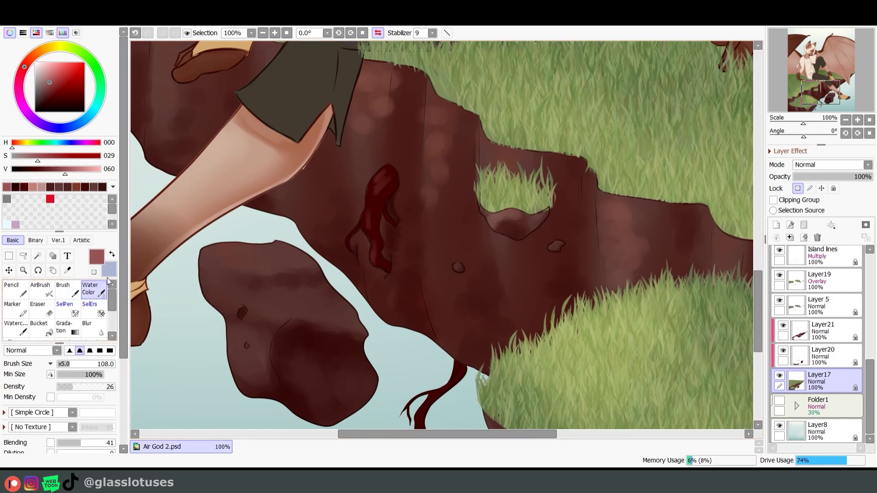
pyautogui.scroll(2, 361, 201)
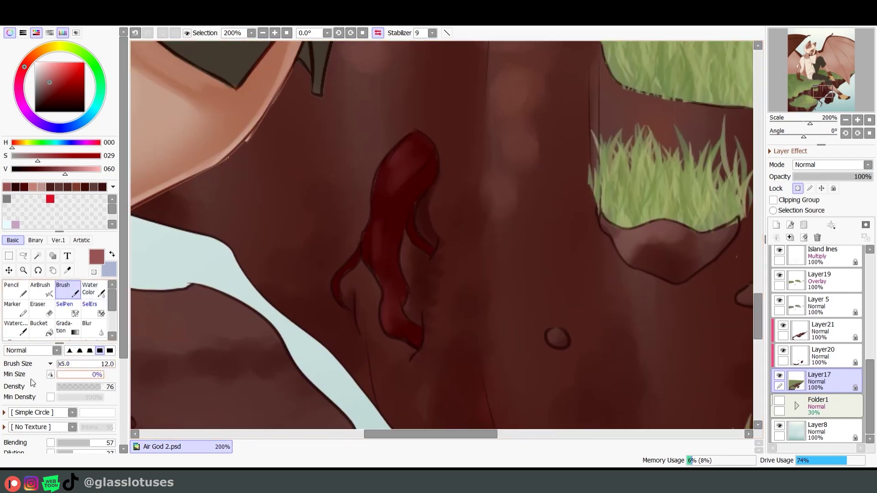
pyautogui.press('b')
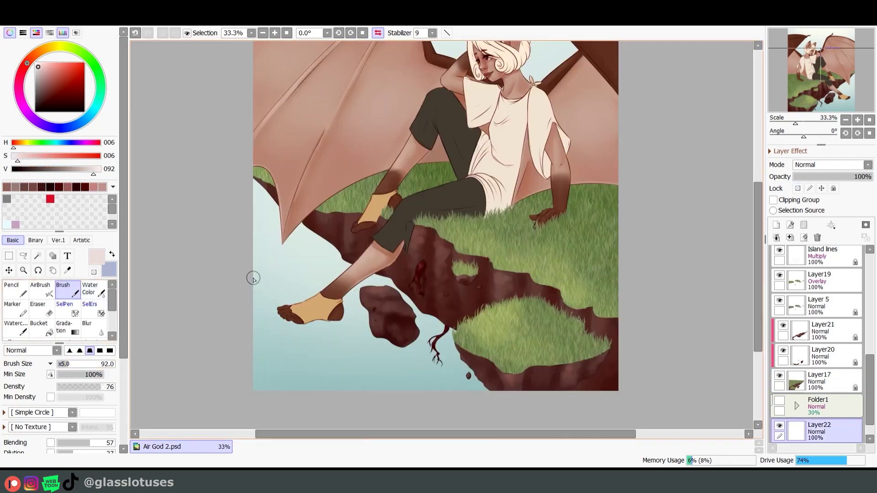
# Step: Paint soft clouds in the sky on Layer22 with pale pink (H 6, S 6, V 92) at size 92
pyautogui.moveTo(250, 276); pyautogui.dragTo(304, 297)
pyautogui.moveTo(461, 365)
pyautogui.mouseDown()
pyautogui.moveTo(380, 376)
pyautogui.moveTo(453, 342)
pyautogui.moveTo(475, 381)
pyautogui.moveTo(395, 366)
pyautogui.moveTo(320, 378)
pyautogui.mouseUp()
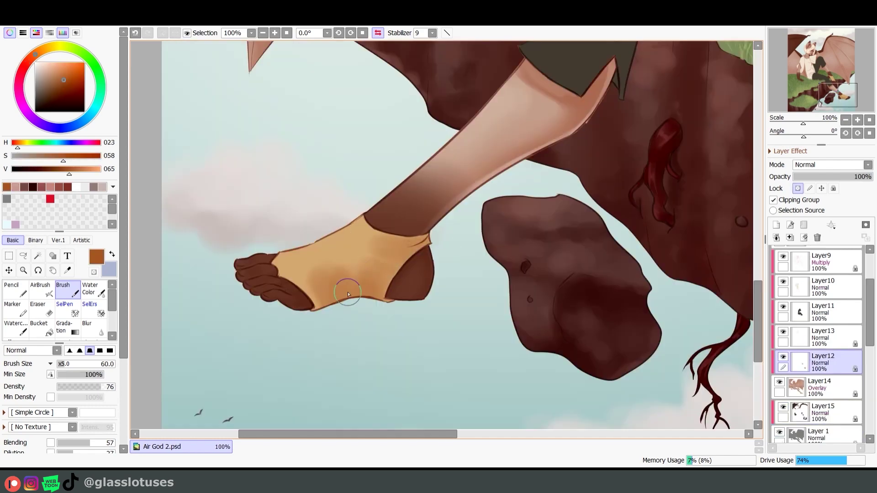
# Step: Shade the extended foot's wrap on Layer12 with orange-brown (H 23, S 58, V 65) and highlight it with light tan (H 36, S 29, V 93)
pyautogui.moveTo(347, 256)
pyautogui.mouseDown()
pyautogui.moveTo(274, 274)
pyautogui.moveTo(322, 264)
pyautogui.moveTo(366, 228)
pyautogui.mouseUp()
pyautogui.click(48, 52)
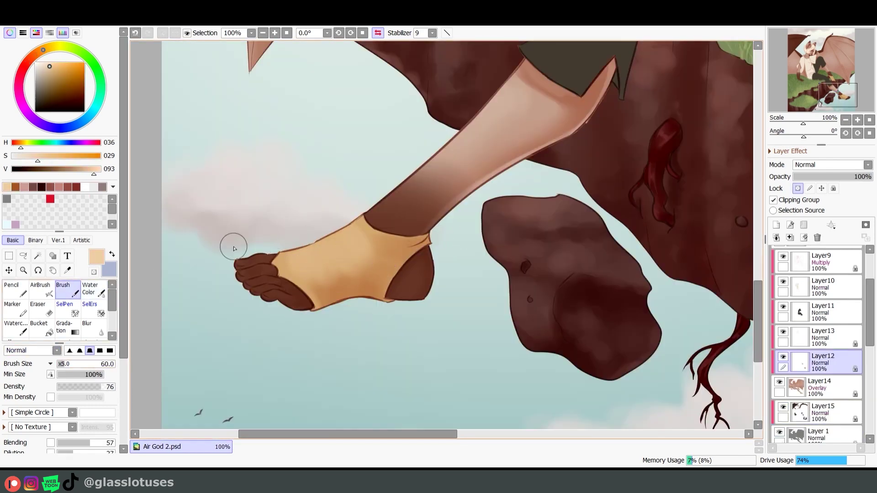
pyautogui.moveTo(452, 224); pyautogui.dragTo(420, 240)
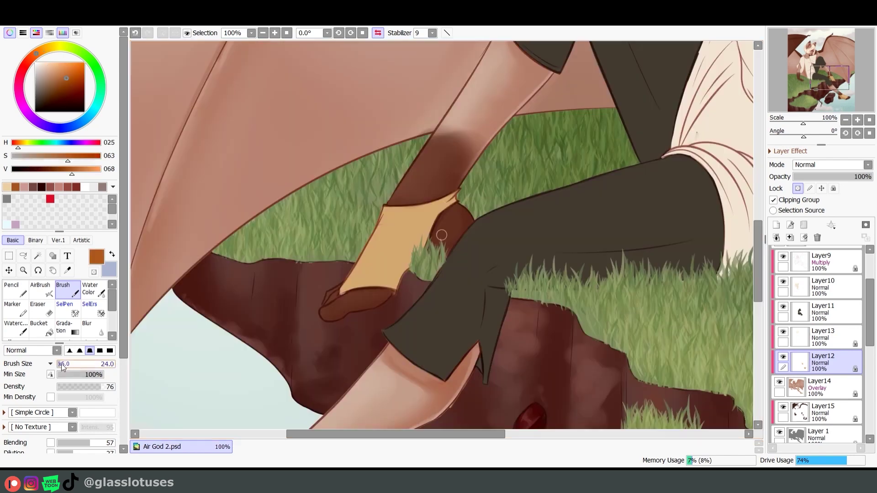
# Step: Shade the other foot's wrap with orange-brown (H 25, S 63, V 68) at size 24 and highlight it with light tan (H 39, S 33, V 90)
pyautogui.moveTo(397, 274)
pyautogui.mouseDown()
pyautogui.moveTo(347, 288)
pyautogui.moveTo(452, 196)
pyautogui.mouseUp()
pyautogui.press('b')
pyautogui.keyDown('alt'); pyautogui.click(369, 279); pyautogui.keyUp('alt')
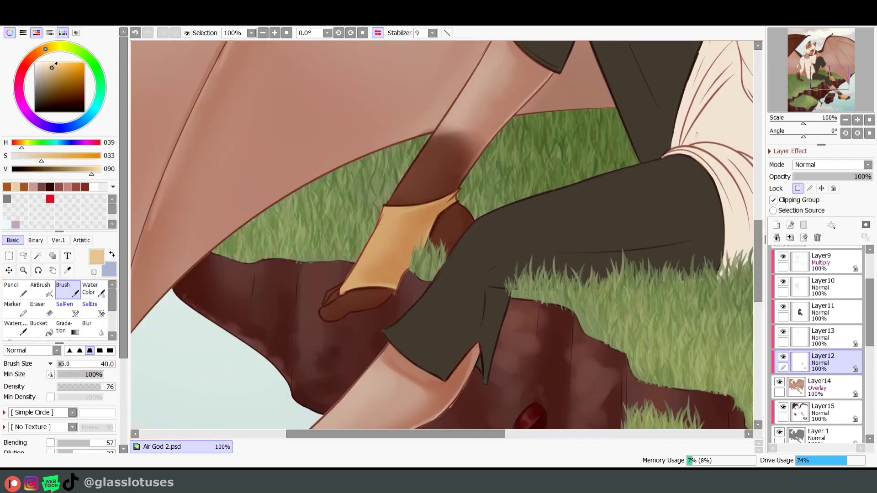
pyautogui.moveTo(365, 274)
pyautogui.mouseDown()
pyautogui.moveTo(402, 206)
pyautogui.moveTo(395, 237)
pyautogui.mouseUp()
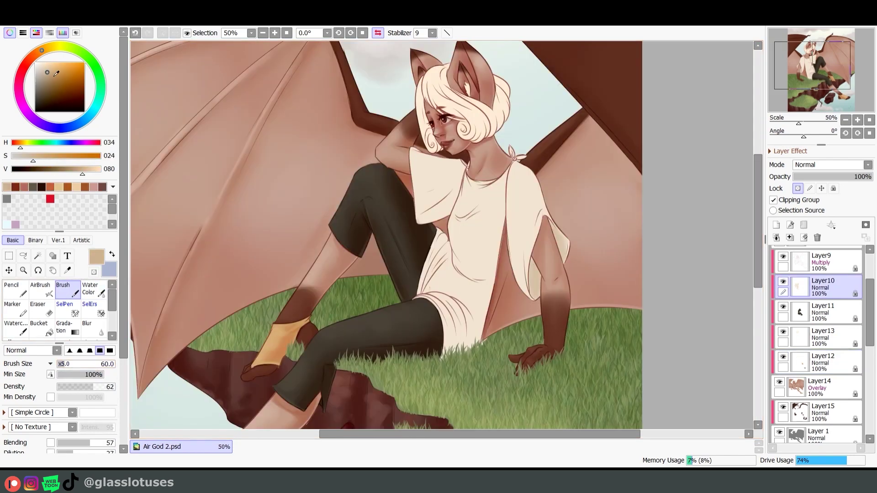
# Step: Shade the folds of the cream shirt and sleeves on Layer10 with brown (H 27, S 36, V 68) at size 60
pyautogui.keyDown('alt'); pyautogui.click(539, 284); pyautogui.keyUp('alt')
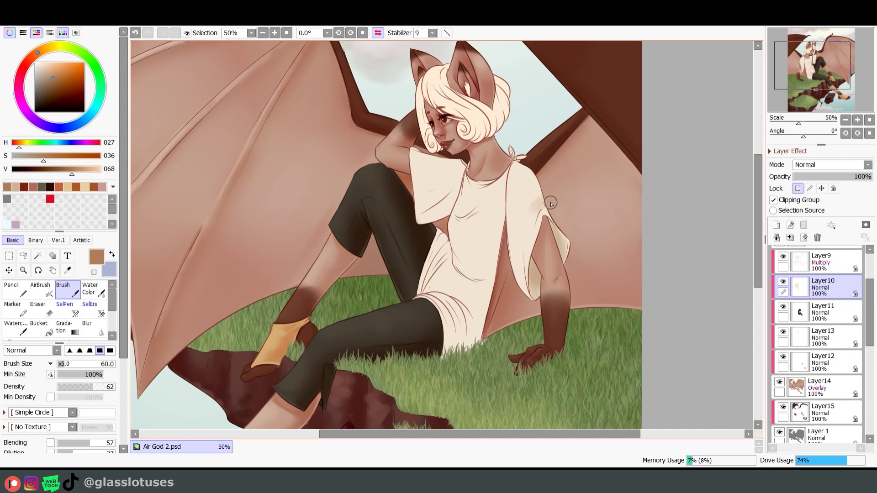
pyautogui.moveTo(550, 203)
pyautogui.mouseDown()
pyautogui.moveTo(531, 181)
pyautogui.moveTo(526, 275)
pyautogui.moveTo(518, 269)
pyautogui.moveTo(532, 232)
pyautogui.moveTo(521, 169)
pyautogui.mouseUp()
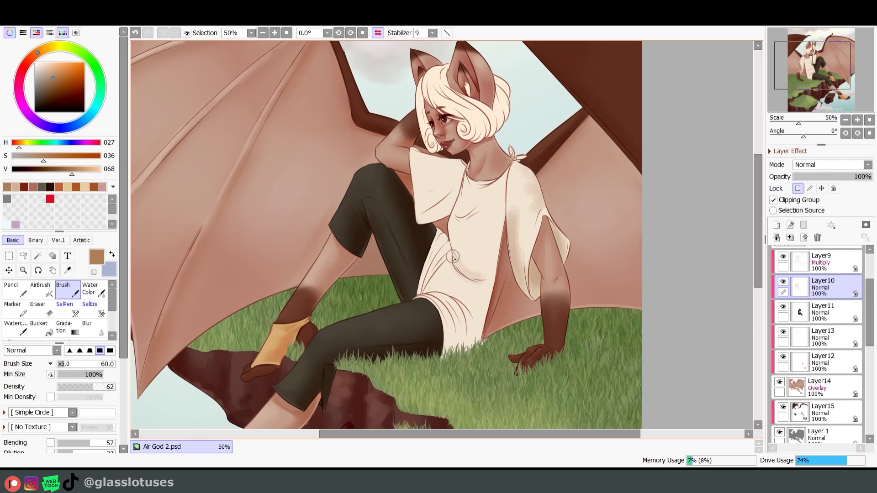
pyautogui.moveTo(452, 258)
pyautogui.mouseDown()
pyautogui.moveTo(481, 320)
pyautogui.moveTo(459, 351)
pyautogui.moveTo(492, 312)
pyautogui.moveTo(467, 294)
pyautogui.moveTo(495, 251)
pyautogui.moveTo(445, 226)
pyautogui.moveTo(461, 254)
pyautogui.moveTo(516, 121)
pyautogui.moveTo(490, 235)
pyautogui.moveTo(459, 212)
pyautogui.moveTo(481, 200)
pyautogui.moveTo(425, 204)
pyautogui.moveTo(442, 216)
pyautogui.moveTo(460, 173)
pyautogui.mouseUp()
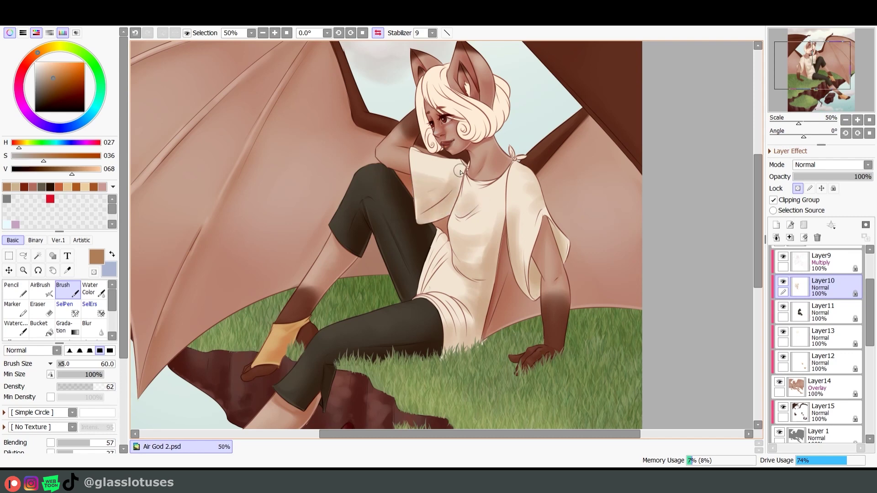
pyautogui.press('c')
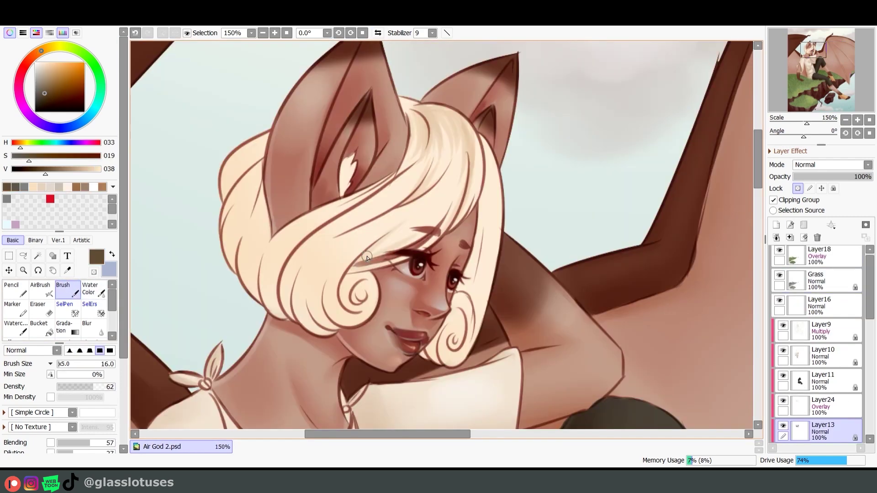
# Step: Brush fine strand shading through the front sweep and back of the hair on Layer13 with brown (H 33, S 19, V 38) at size 16
pyautogui.moveTo(420, 219)
pyautogui.mouseDown()
pyautogui.moveTo(370, 261)
pyautogui.moveTo(329, 320)
pyautogui.mouseUp()
pyautogui.moveTo(331, 267)
pyautogui.mouseDown()
pyautogui.moveTo(311, 334)
pyautogui.moveTo(296, 332)
pyautogui.mouseUp()
pyautogui.moveTo(301, 248); pyautogui.dragTo(285, 311)
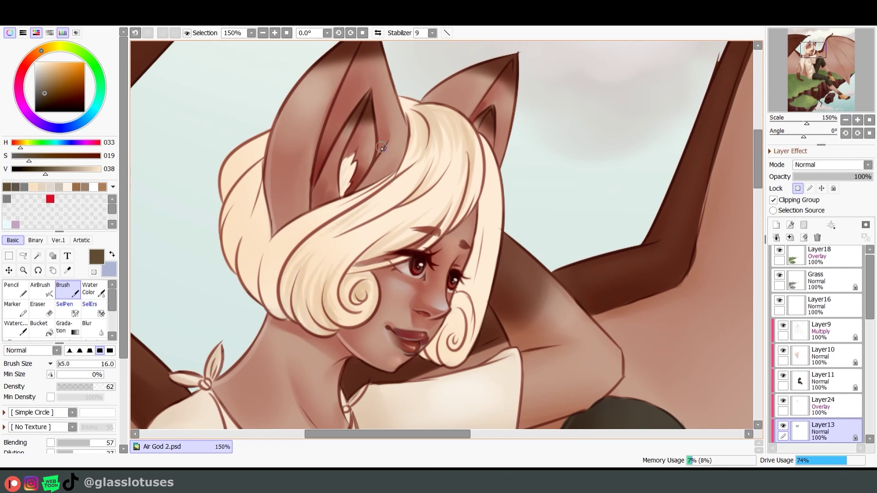
pyautogui.moveTo(393, 174)
pyautogui.mouseDown()
pyautogui.moveTo(317, 222)
pyautogui.moveTo(266, 322)
pyautogui.mouseUp()
pyautogui.moveTo(268, 244)
pyautogui.mouseDown()
pyautogui.moveTo(255, 307)
pyautogui.moveTo(238, 296)
pyautogui.mouseUp()
pyautogui.moveTo(228, 215); pyautogui.dragTo(222, 250)
pyautogui.moveTo(241, 155); pyautogui.dragTo(220, 196)
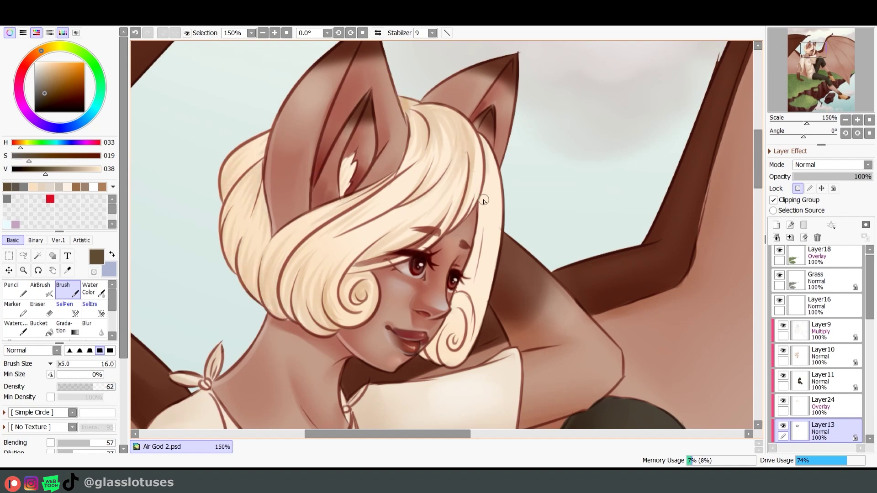
# Step: Add strand shading to the far lock of hair and its curl beside the chin, at brush size 16
pyautogui.moveTo(497, 140); pyautogui.dragTo(479, 256)
pyautogui.moveTo(484, 187)
pyautogui.mouseDown()
pyautogui.moveTo(469, 299)
pyautogui.moveTo(439, 358)
pyautogui.mouseUp()
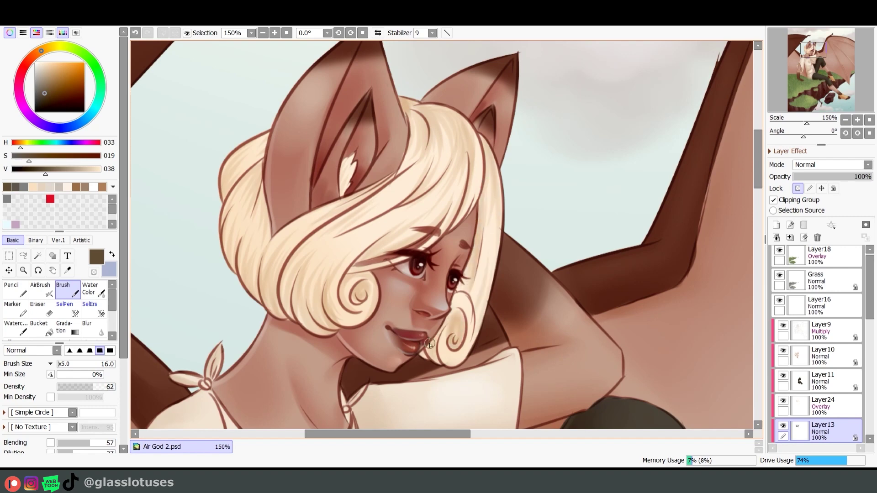
pyautogui.moveTo(470, 295); pyautogui.dragTo(449, 361)
pyautogui.moveTo(479, 319); pyautogui.dragTo(448, 356)
# Step: Blend the hair shading at the crown with Water Color at size 48 and try an extra strand stroke at size 16
pyautogui.press('c')
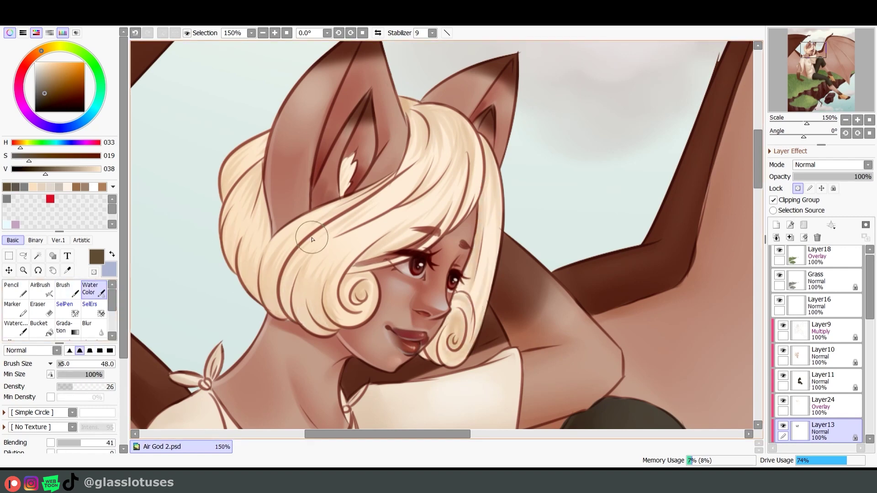
pyautogui.moveTo(445, 127); pyautogui.dragTo(484, 137)
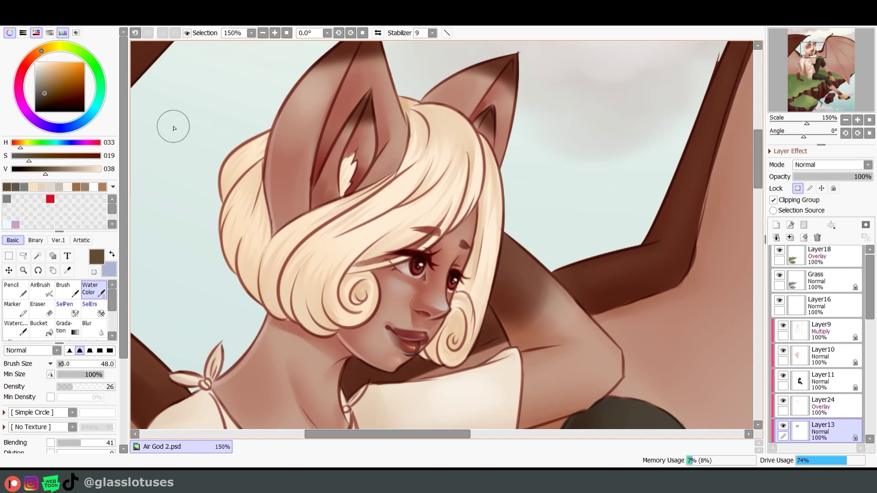
pyautogui.press('b')
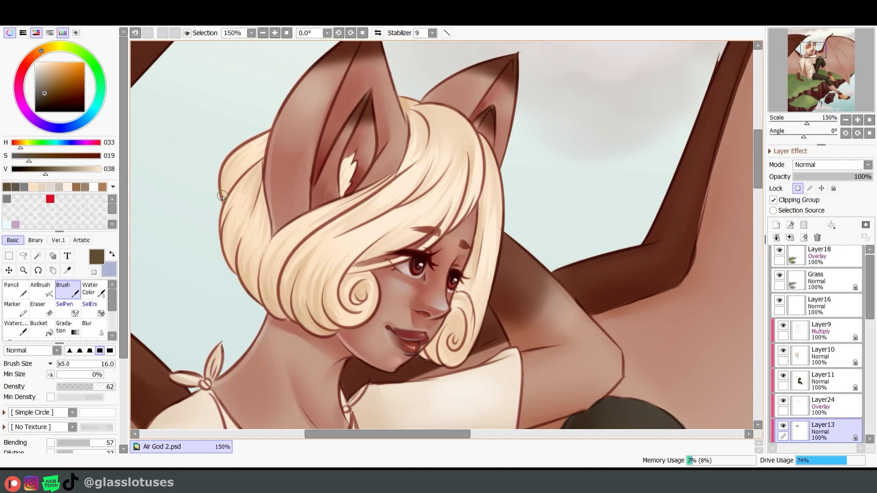
pyautogui.moveTo(432, 114)
pyautogui.mouseDown()
pyautogui.moveTo(452, 155)
pyautogui.moveTo(440, 160)
pyautogui.mouseUp()
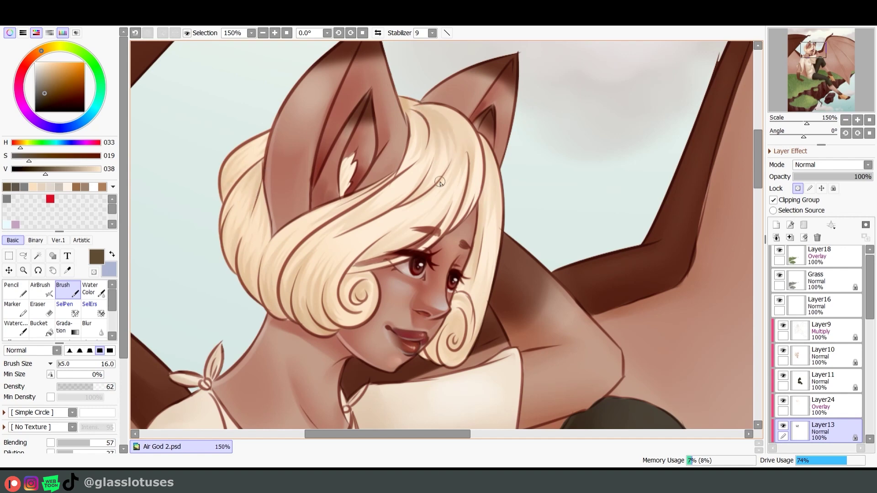
pyautogui.hotkey('ctrl', 'z')
pyautogui.press('c')
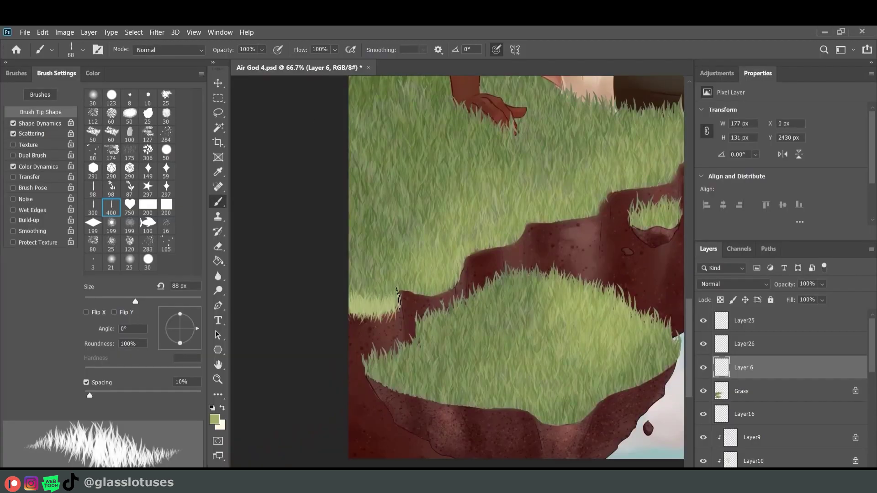
# Step: Switch to Photoshop with Air God 4.psd and paint sampled-green blades along the grass rim on Layer 6 with the 88 px grass brush
pyautogui.click(385, 295)
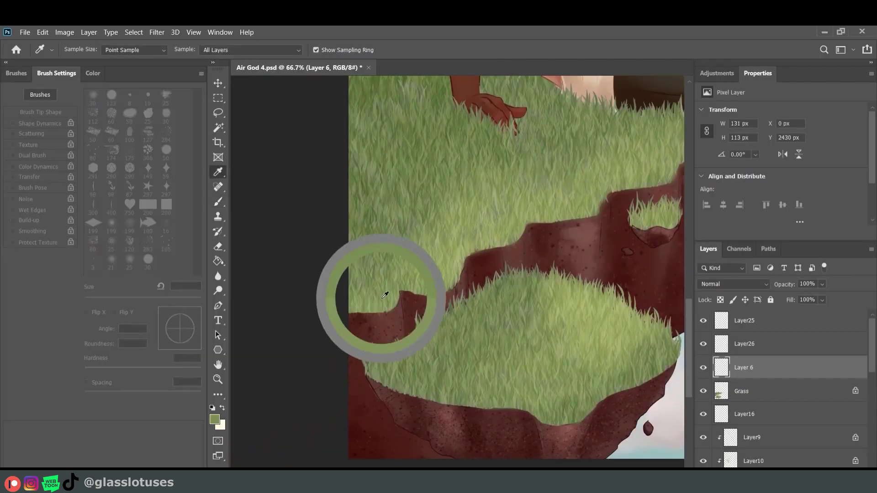
pyautogui.press('b')
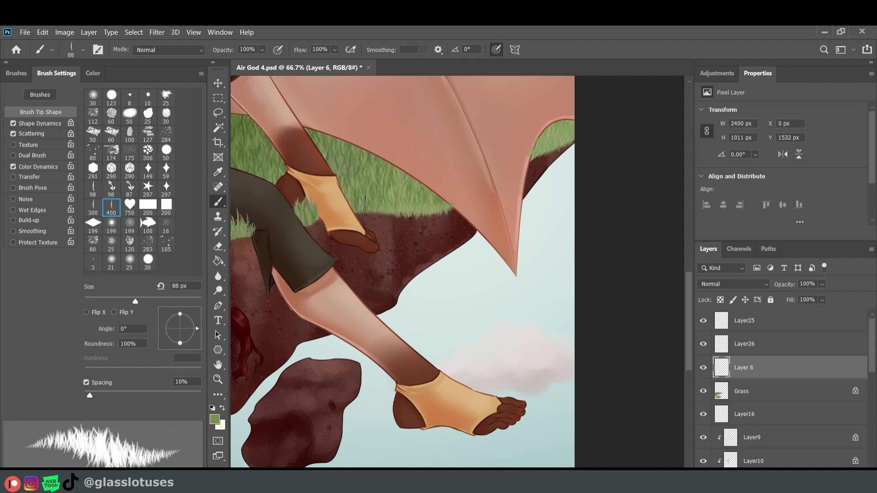
pyautogui.hotkey('ctrl', 'z')
pyautogui.click(39, 125)
pyautogui.click(51, 111)
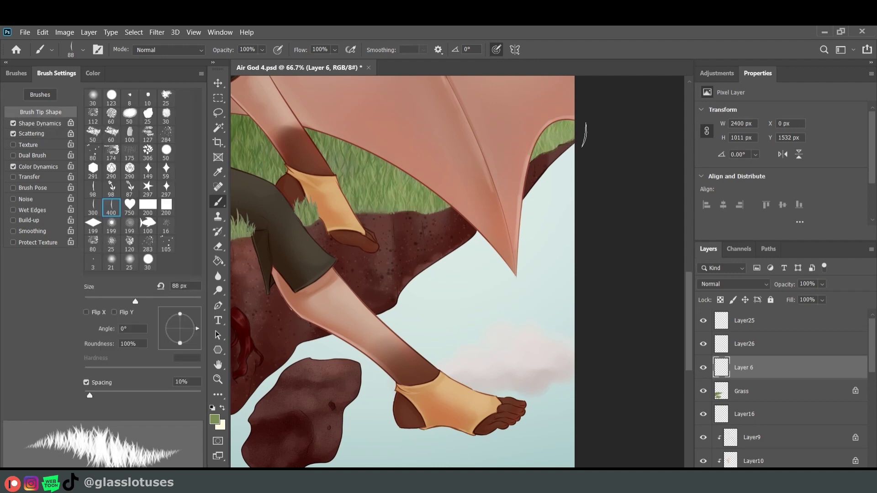
pyautogui.click(585, 135)
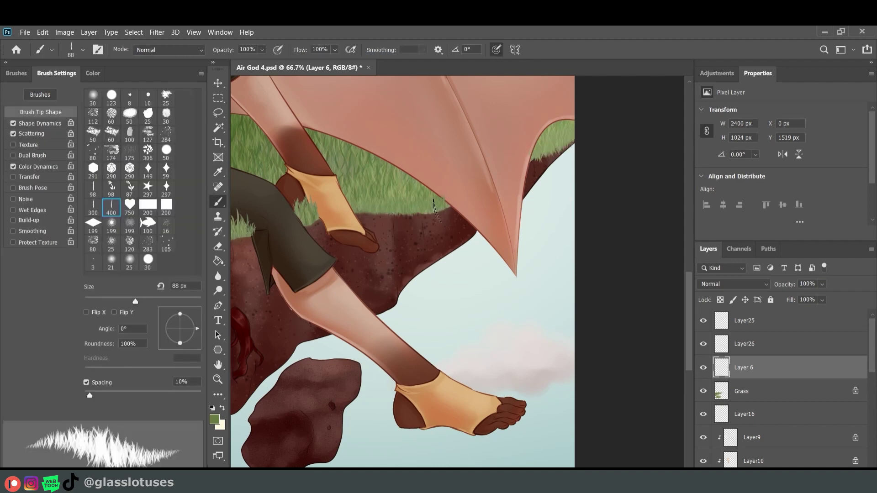
# Step: Extend the main grass rim over the cliff edge with sampled greens, setting the grass brush to 17% spacing and 98 px
pyautogui.scroll(10, 438, 201)
pyautogui.press('i')
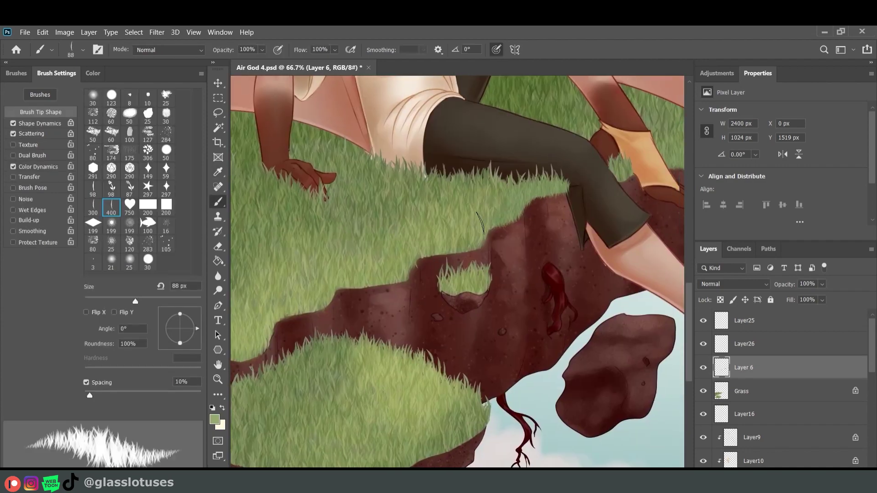
pyautogui.keyDown('alt'); pyautogui.click(456, 242); pyautogui.keyUp('alt')
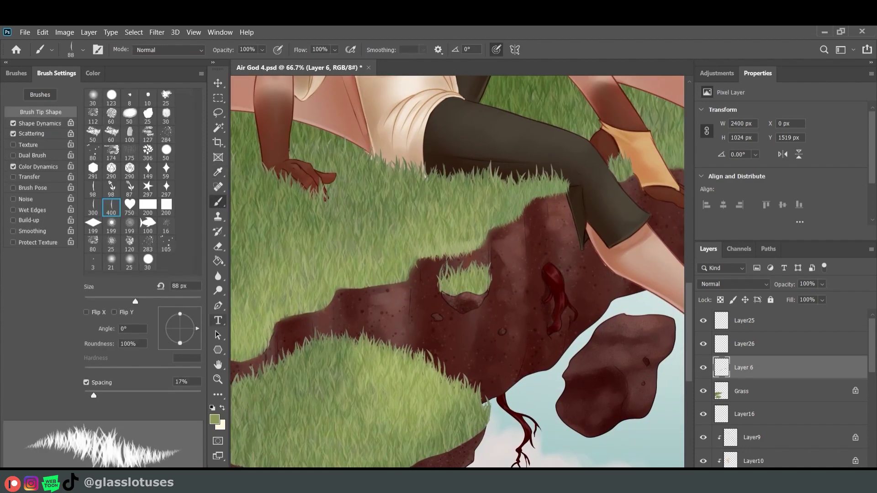
pyautogui.keyDown('alt'); pyautogui.click(466, 219); pyautogui.keyUp('alt')
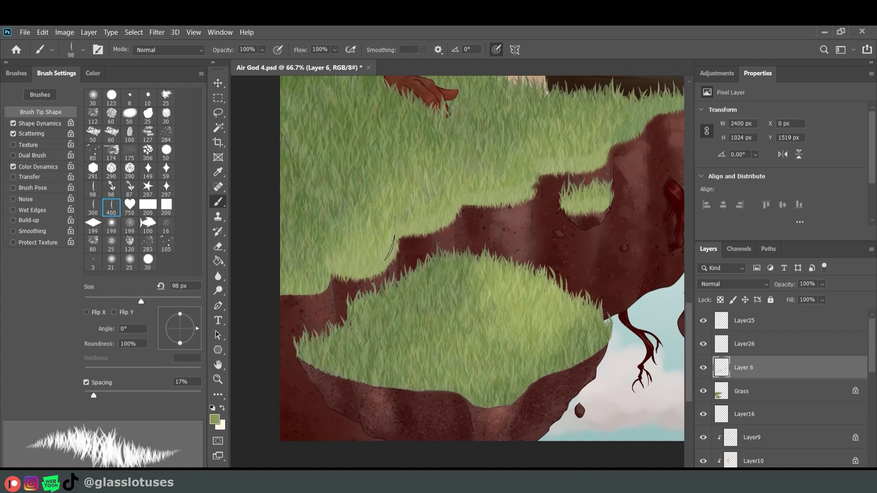
# Step: Paint overhanging blades in sampled green along the front rim of the lower ledge on Layer 6 with the 98 px grass brush
pyautogui.scroll(-3, 390, 247)
pyautogui.scroll(1, 451, 245)
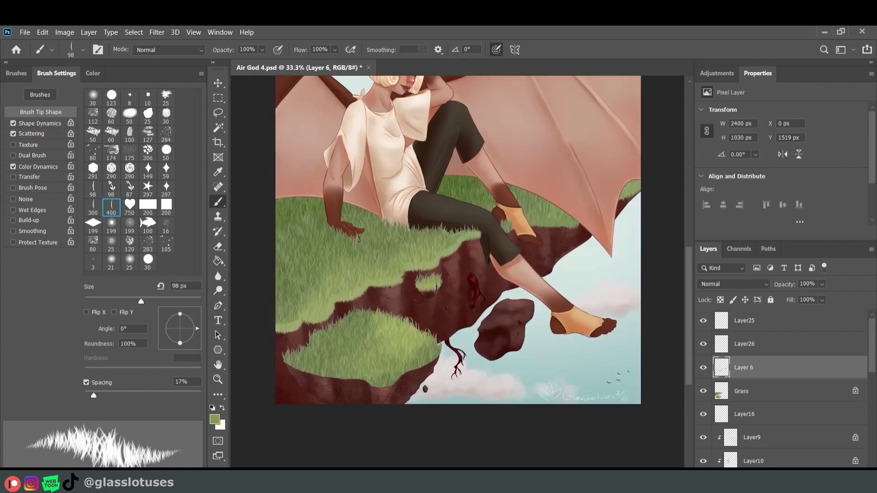
pyautogui.scroll(2, 288, 411)
pyautogui.keyDown('alt'); pyautogui.click(375, 324); pyautogui.keyUp('alt')
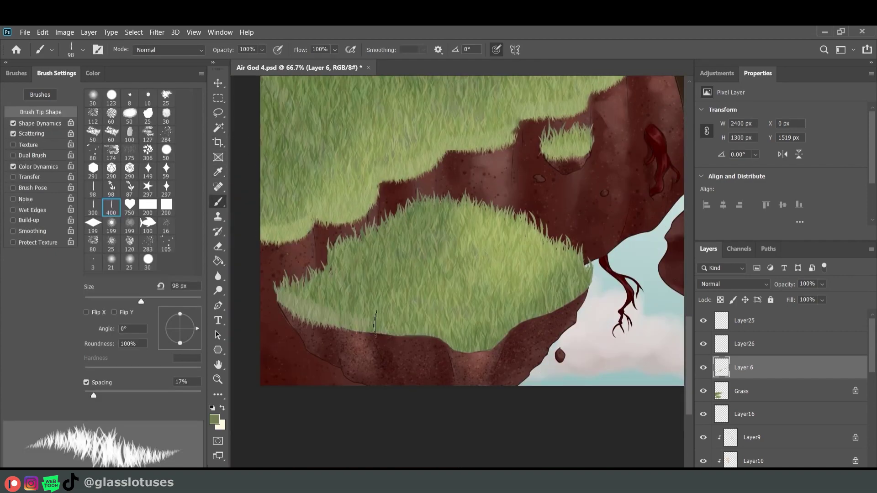
pyautogui.moveTo(375, 325)
pyautogui.mouseDown()
pyautogui.moveTo(448, 340)
pyautogui.moveTo(588, 272)
pyautogui.mouseUp()
pyautogui.scroll(2, 471, 228)
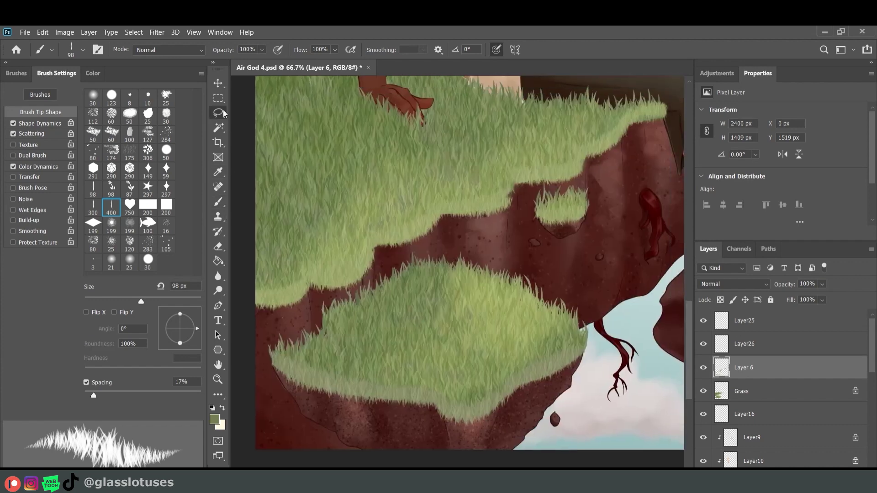
# Step: Lasso the lower ledge's grass rim, recolour it with a clipped Hue/Saturation adjustment (hue -1, saturation -8), and merge it into Layer 6
pyautogui.press('l')
pyautogui.moveTo(283, 329)
pyautogui.mouseDown()
pyautogui.moveTo(482, 292)
pyautogui.moveTo(680, 92)
pyautogui.moveTo(366, 137)
pyautogui.mouseUp()
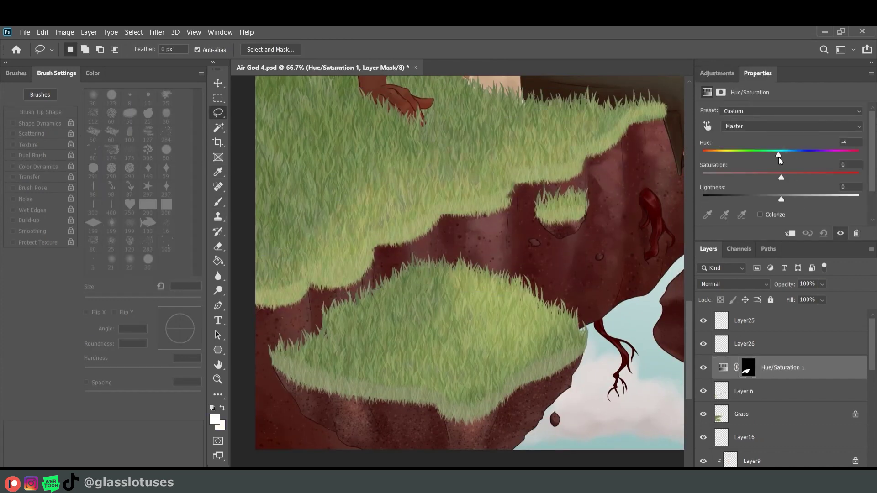
pyautogui.rightClick(776, 368)
pyautogui.click(714, 242)
pyautogui.moveTo(781, 178); pyautogui.dragTo(792, 178)
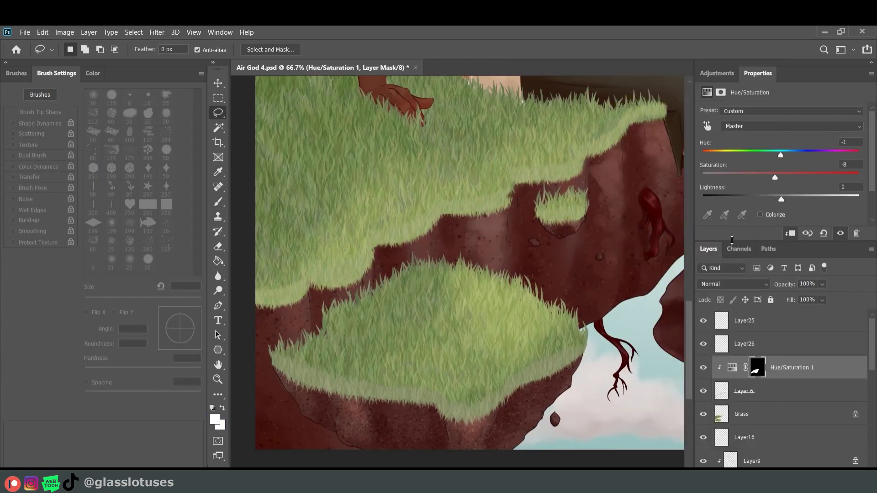
pyautogui.press('b')
pyautogui.hotkey('ctrl', 'e')
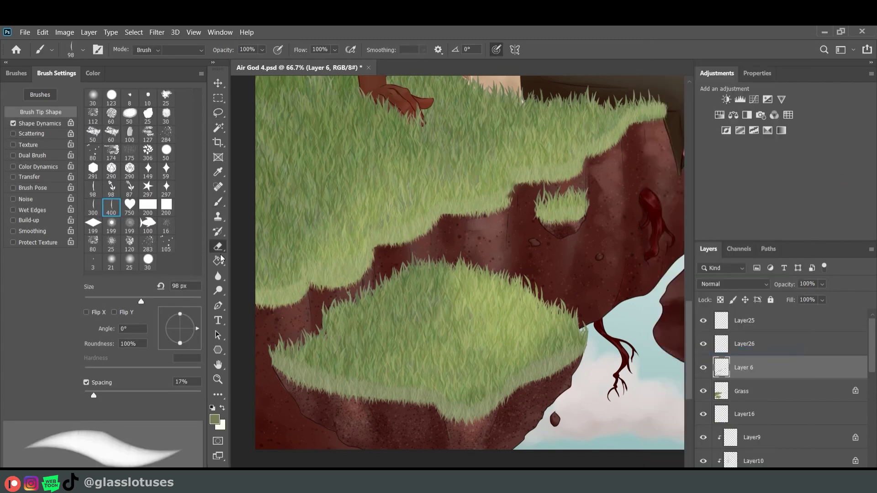
# Step: Fade the inner edges of the new rim grass on Layer 6 with a soft 76 px eraser at 30% opacity
pyautogui.click(218, 247)
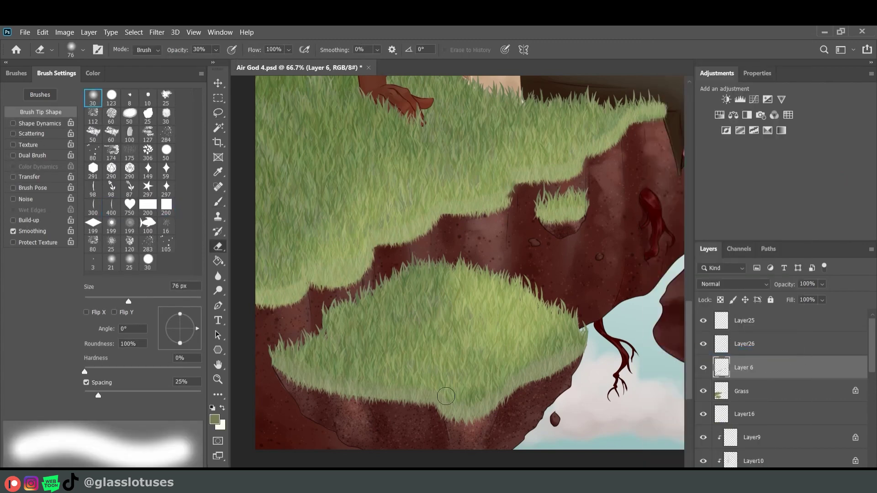
pyautogui.scroll(3, 455, 345)
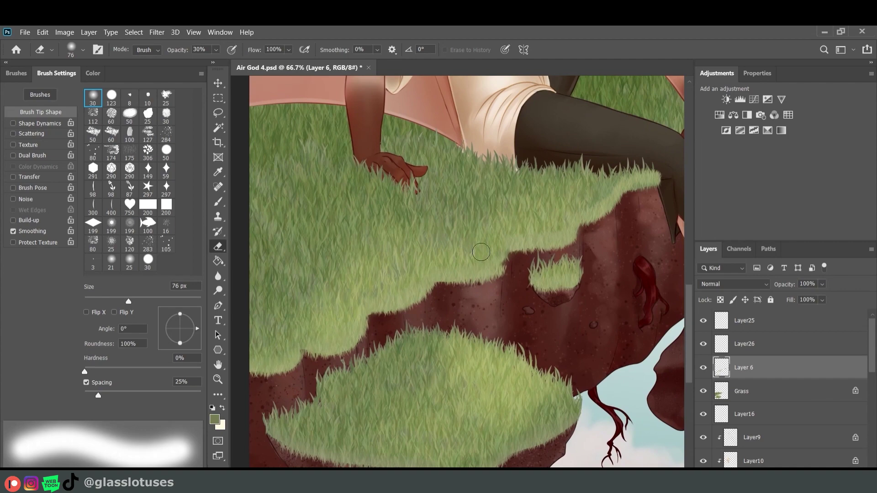
pyautogui.scroll(3, 426, 255)
pyautogui.hscroll(5, 401, 309)
pyautogui.hscroll(5, 401, 254)
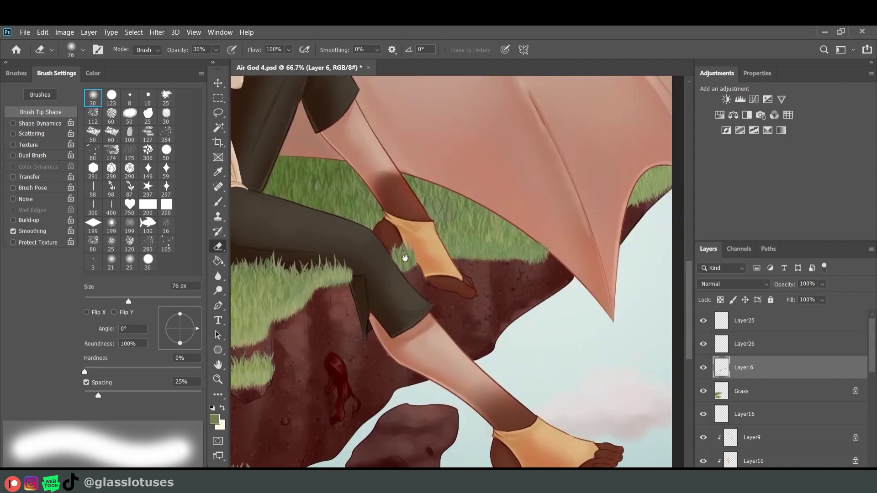
pyautogui.hscroll(-3, 608, 182)
pyautogui.scroll(-5, 558, 301)
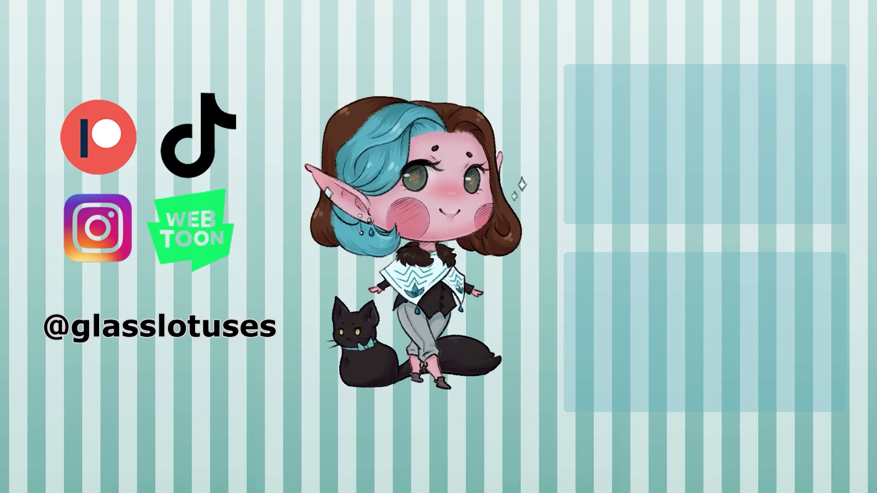